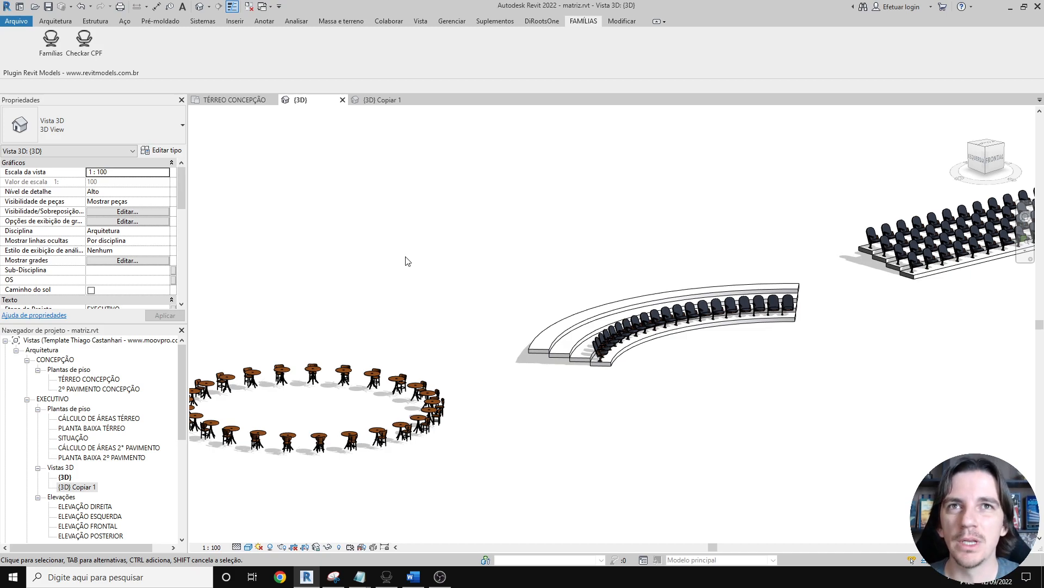
# - Examine the circular table array and the curved and straight stepped seating arrays in the 3D view
pyautogui.keyDown('shift'); pyautogui.moveTo(408, 263); pyautogui.dragTo(464, 326, button='middle'); pyautogui.keyUp('shift')
pyautogui.scroll(2, 464, 326)
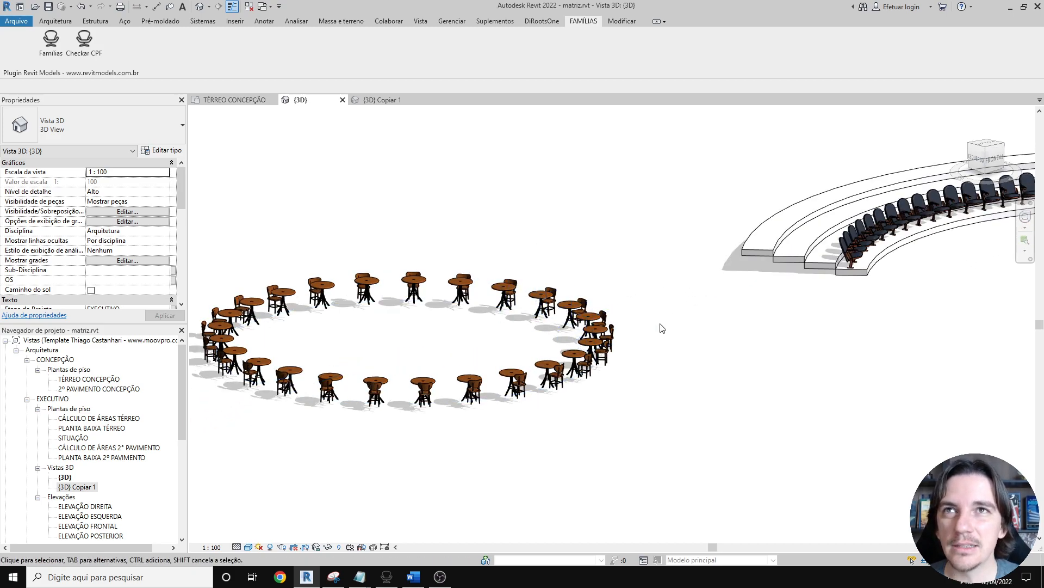
pyautogui.moveTo(840, 354); pyautogui.dragTo(396, 433, button='middle')
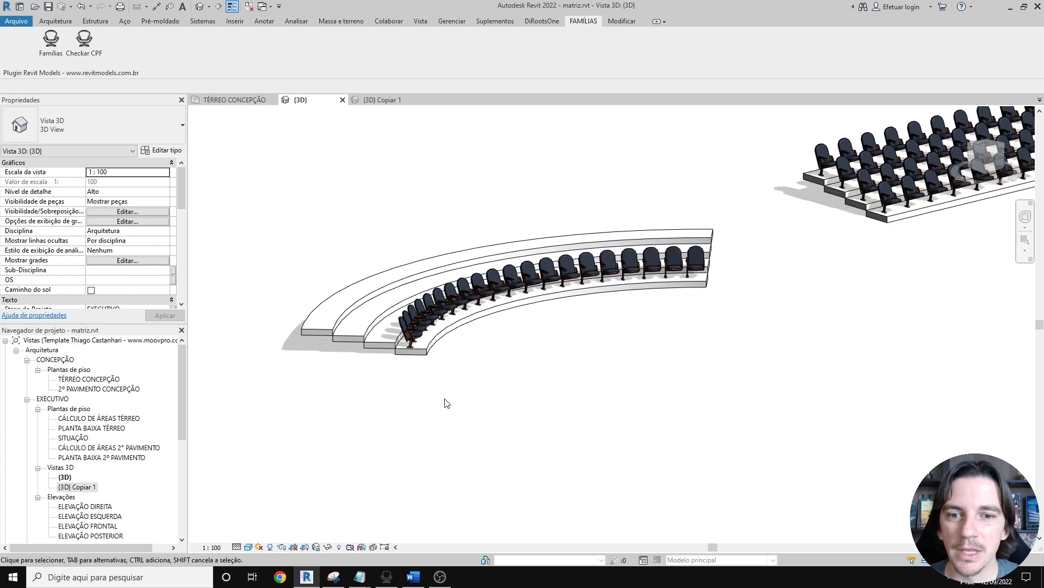
pyautogui.scroll(1, 446, 384)
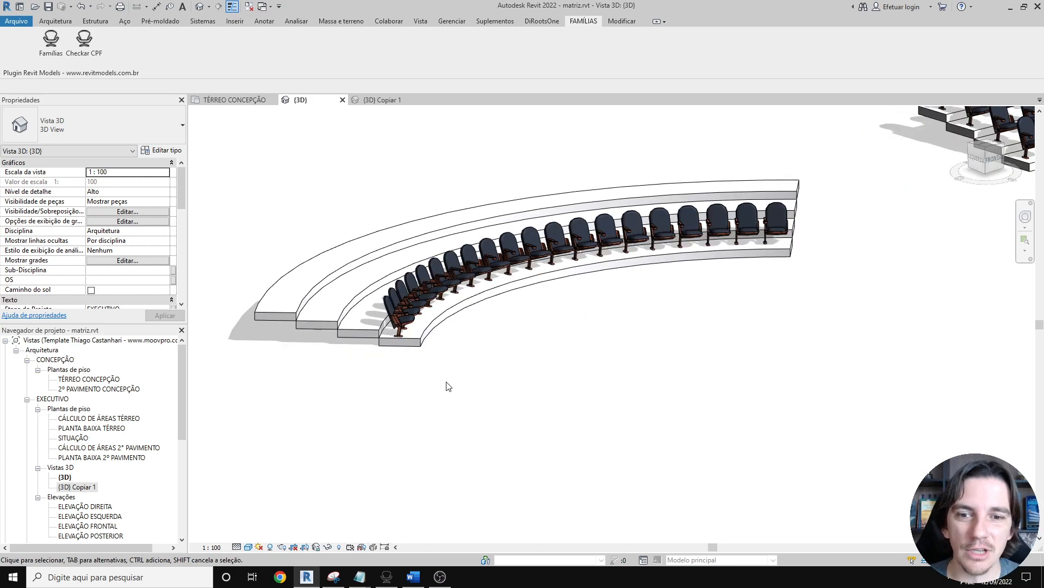
pyautogui.moveTo(853, 325); pyautogui.dragTo(462, 482, button='middle')
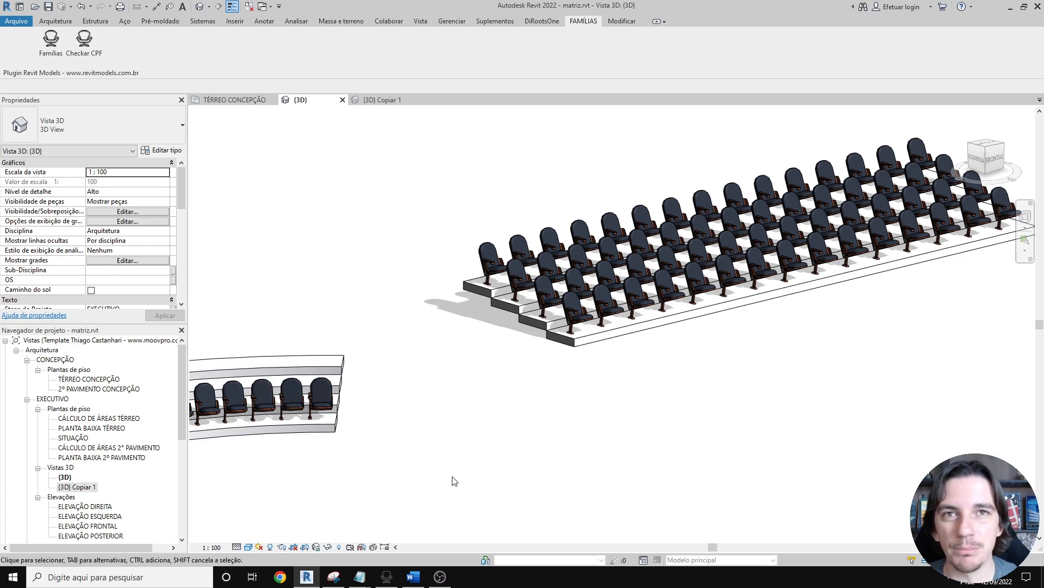
# - Open the TÉRREO CONCEPÇÃO floor plan and frame the single chair
pyautogui.click(235, 100)
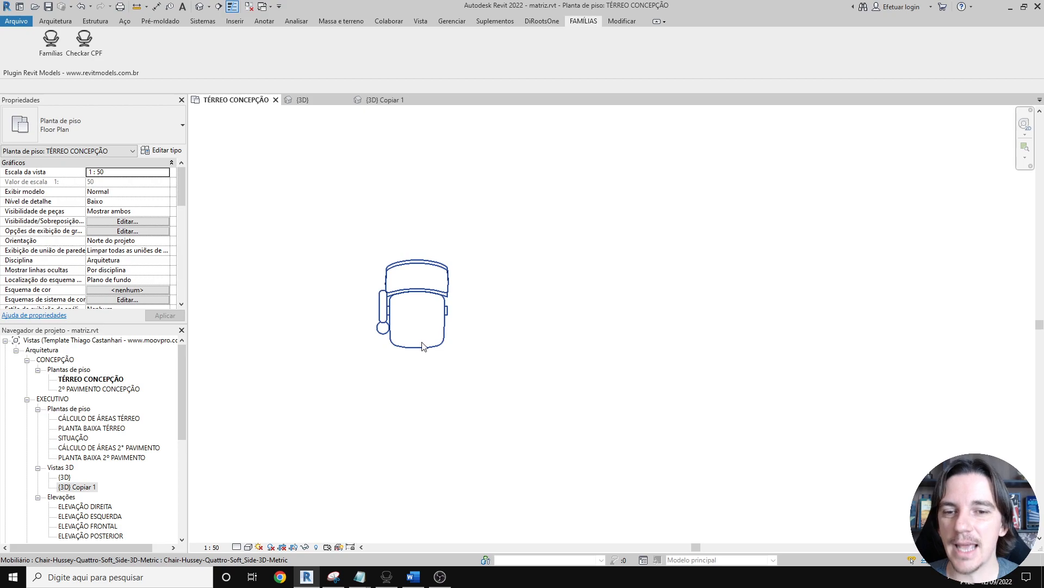
pyautogui.scroll(3, 405, 289)
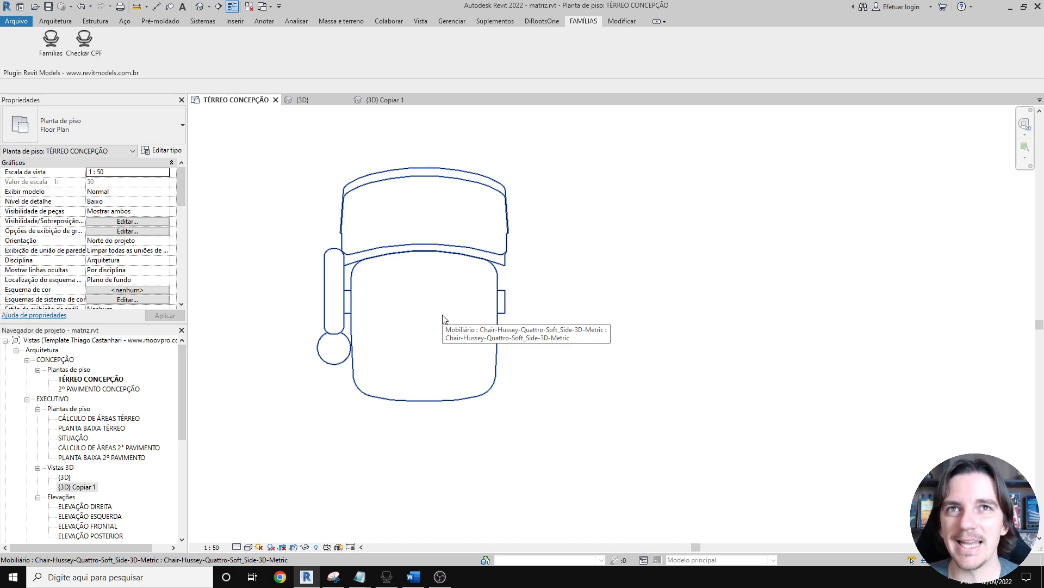
pyautogui.scroll(-2, 445, 288)
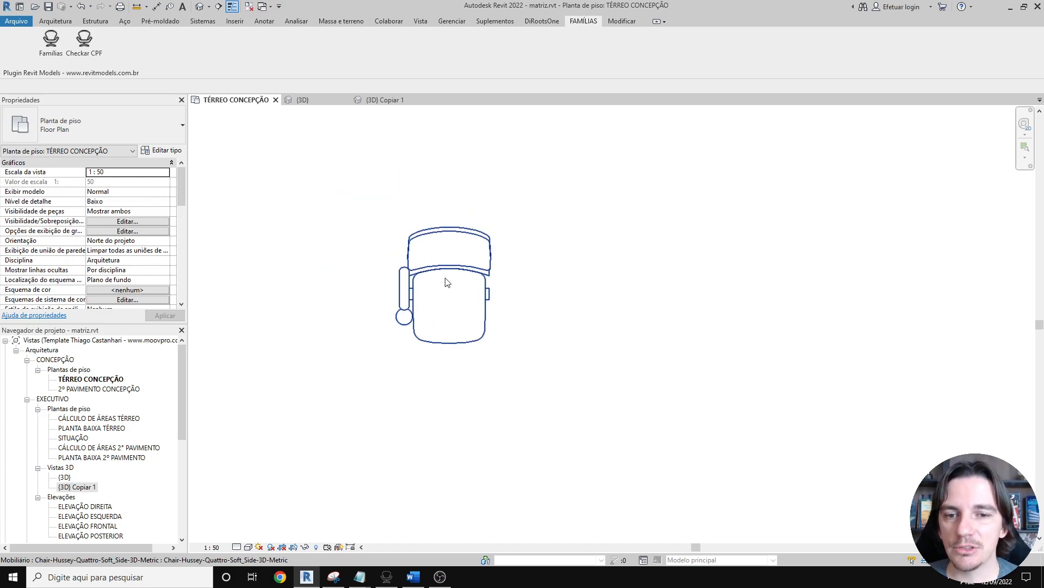
# - Create a grouped linear array of the chair from its centre, with the second copy 100 cm horizontally to the right
pyautogui.click(445, 288)
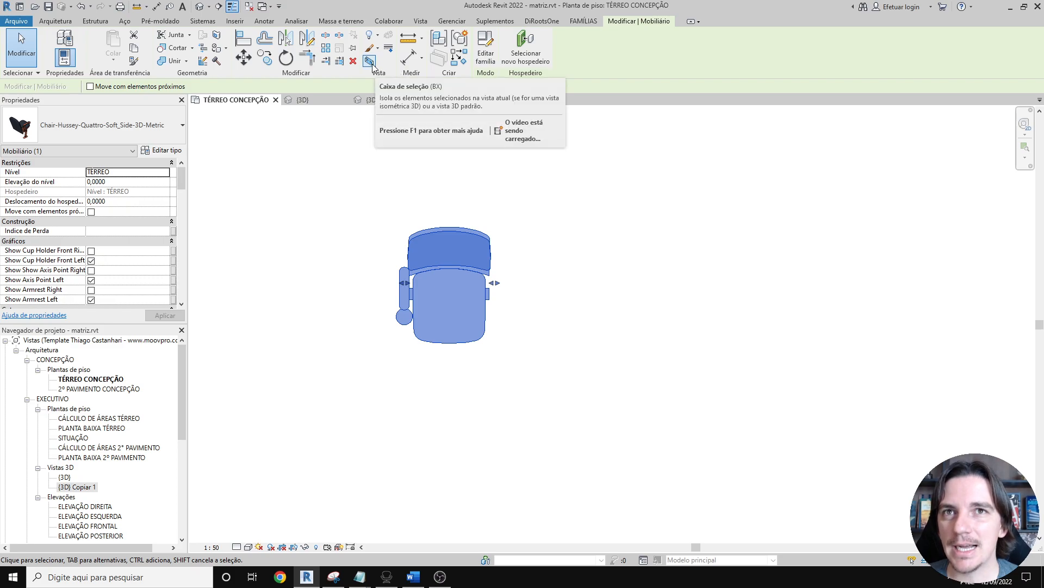
pyautogui.click(327, 49)
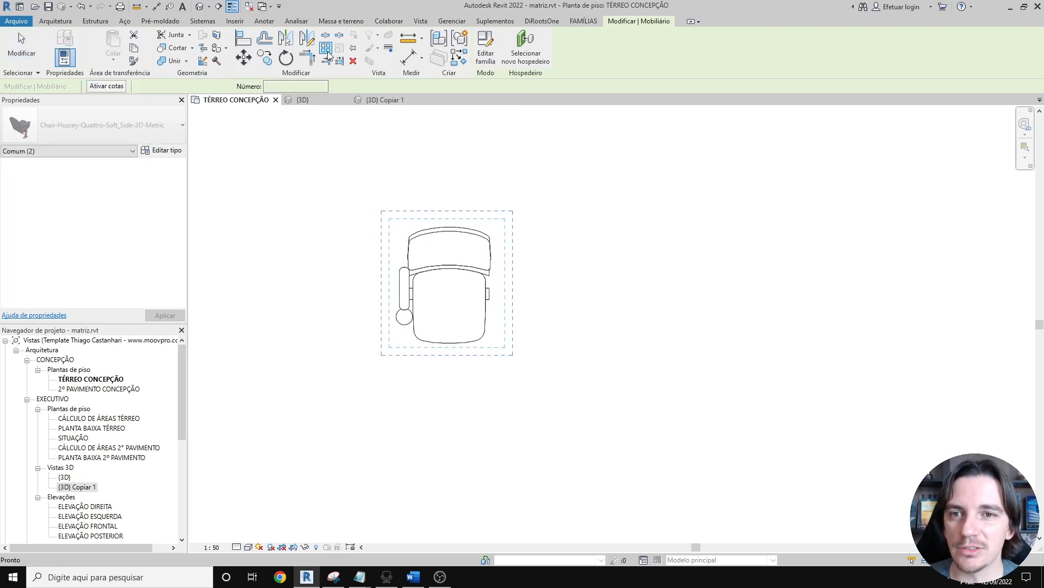
pyautogui.moveTo(351, 265); pyautogui.dragTo(308, 263, button='middle')
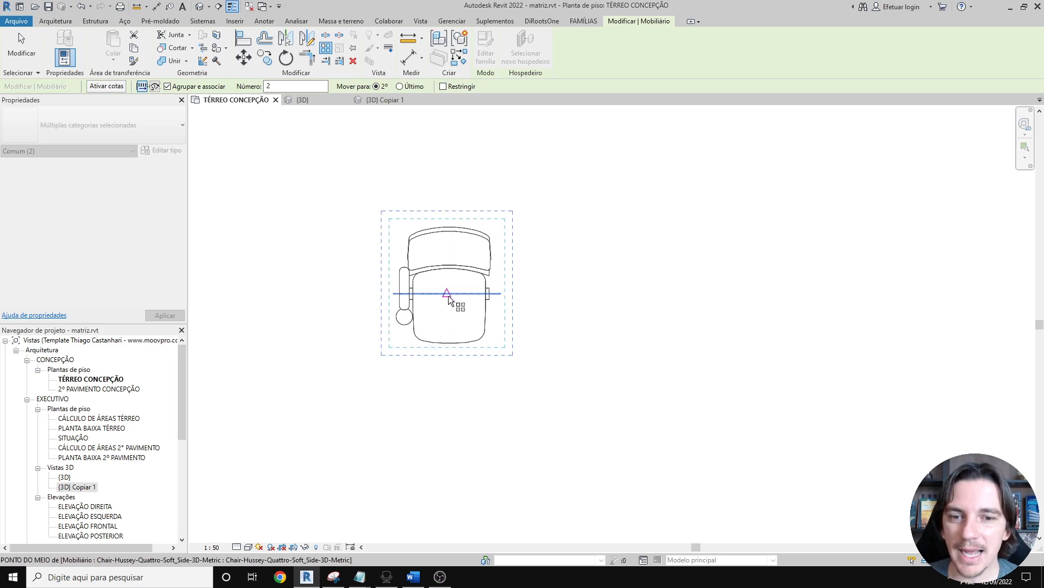
pyautogui.scroll(2, 447, 274)
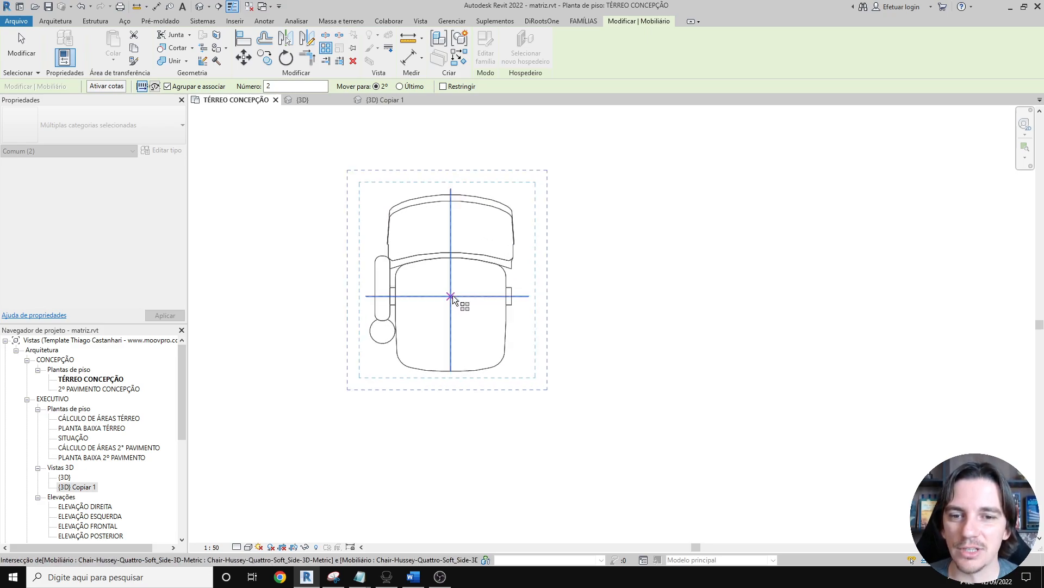
pyautogui.click(453, 294)
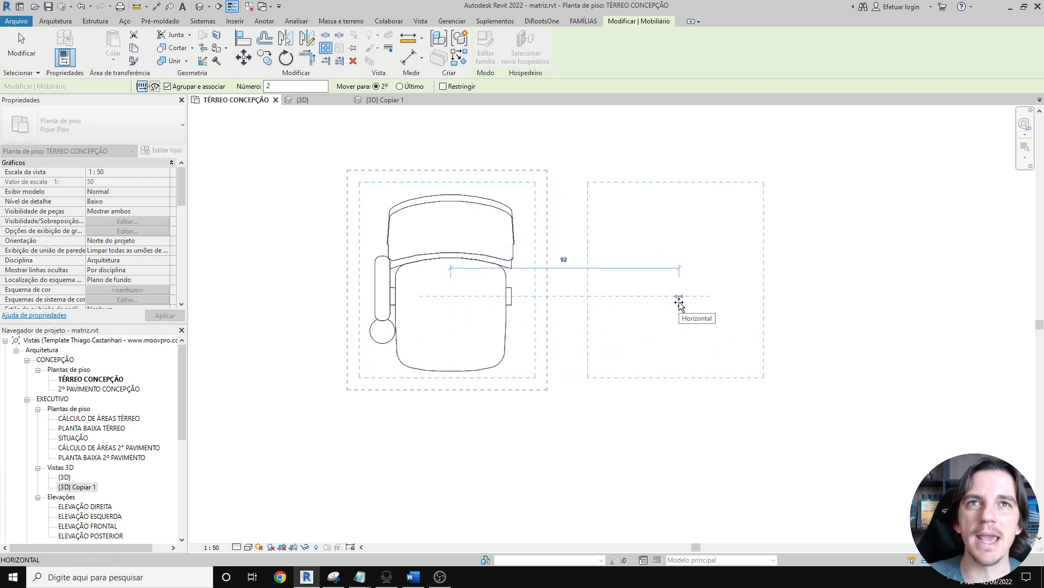
pyautogui.write('1')
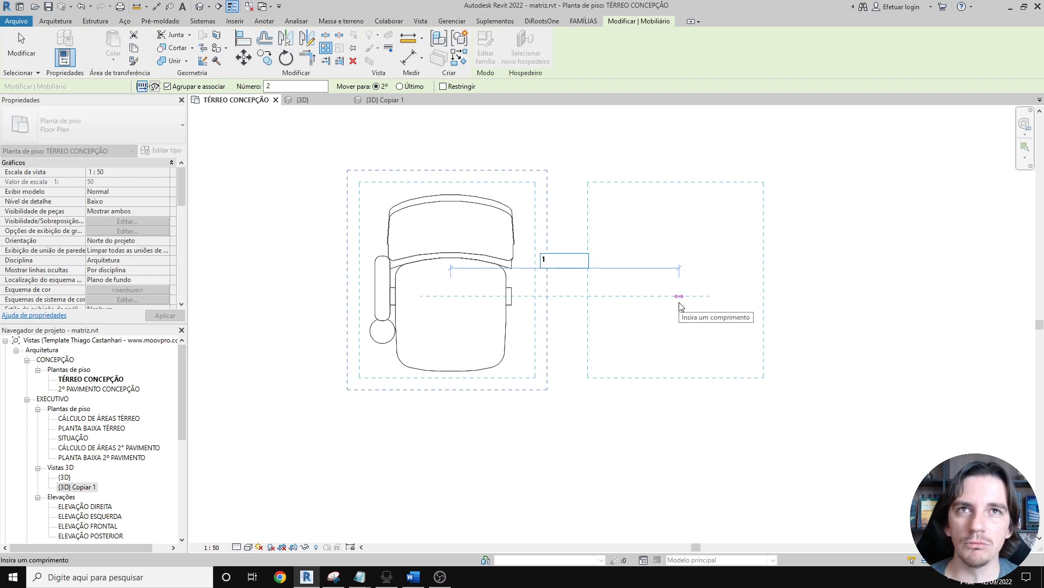
pyautogui.write('00')
pyautogui.press('Return')
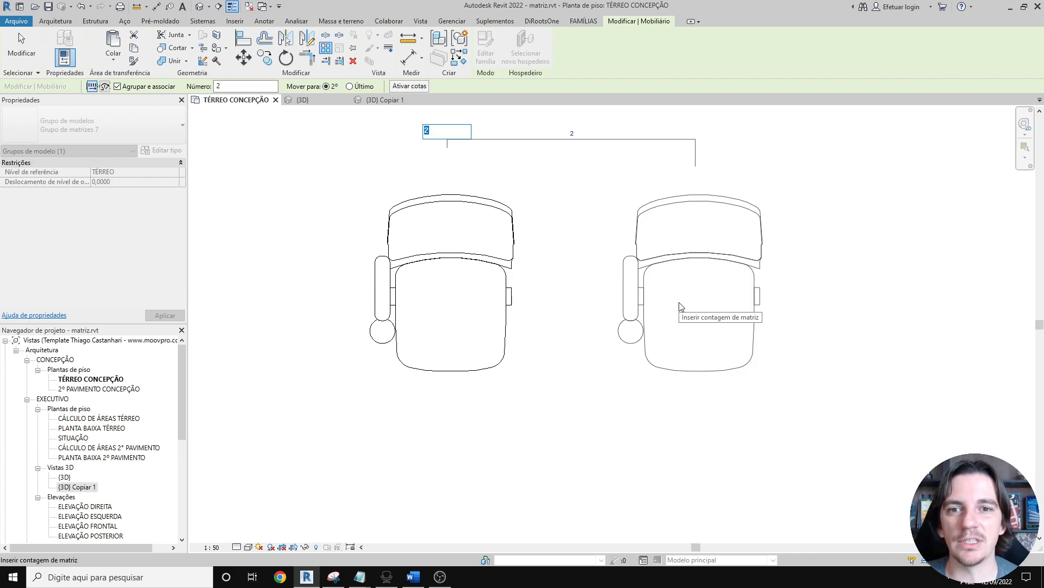
# - Set the chair array's count to 4 and finish the array
pyautogui.write('4')
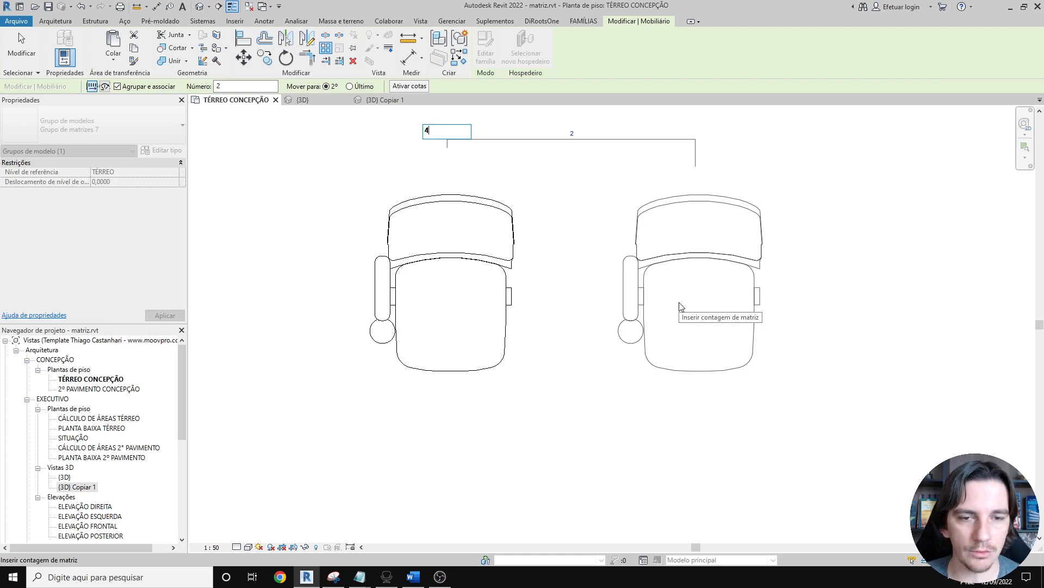
pyautogui.press('Return')
pyautogui.scroll(-3, 742, 278)
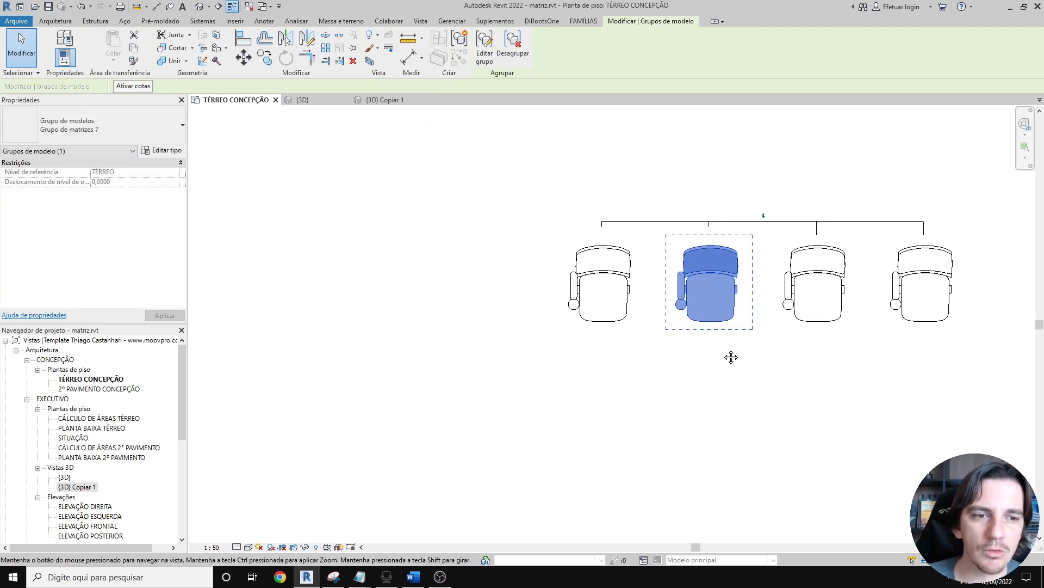
pyautogui.moveTo(740, 359); pyautogui.dragTo(589, 336, button='middle')
pyautogui.click(592, 398)
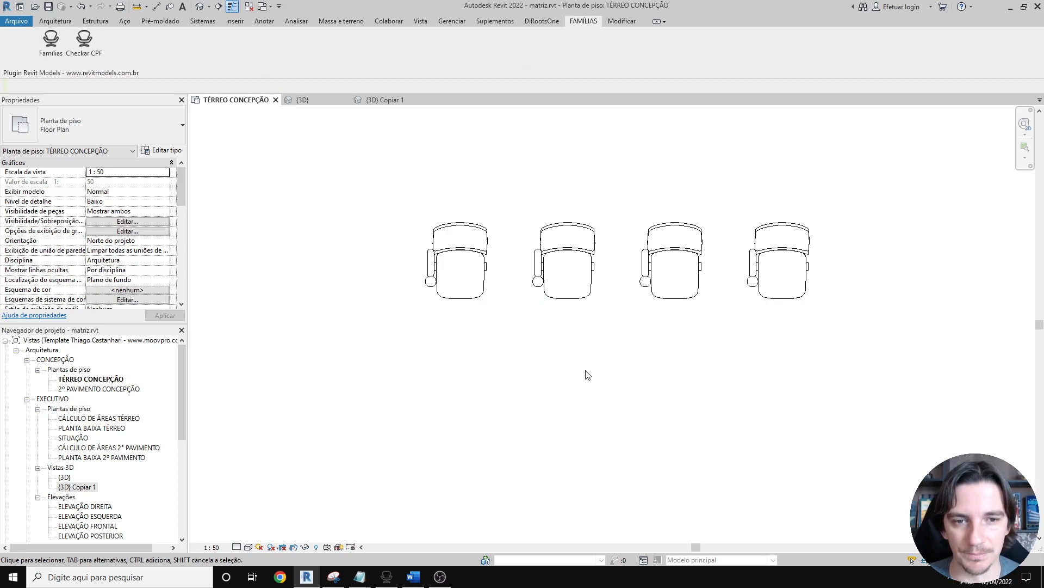
# - Change the count of the existing chair array to 8
pyautogui.click(568, 286)
pyautogui.scroll(1, 581, 262)
pyautogui.scroll(3, 560, 349)
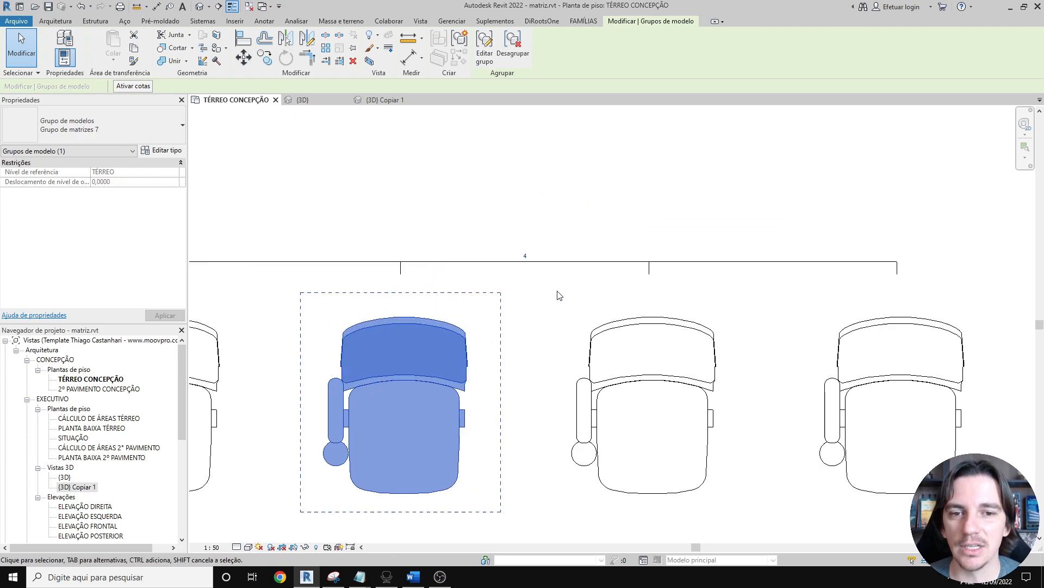
pyautogui.click(525, 261)
pyautogui.write('8')
pyautogui.press('Return')
pyautogui.scroll(-6, 514, 285)
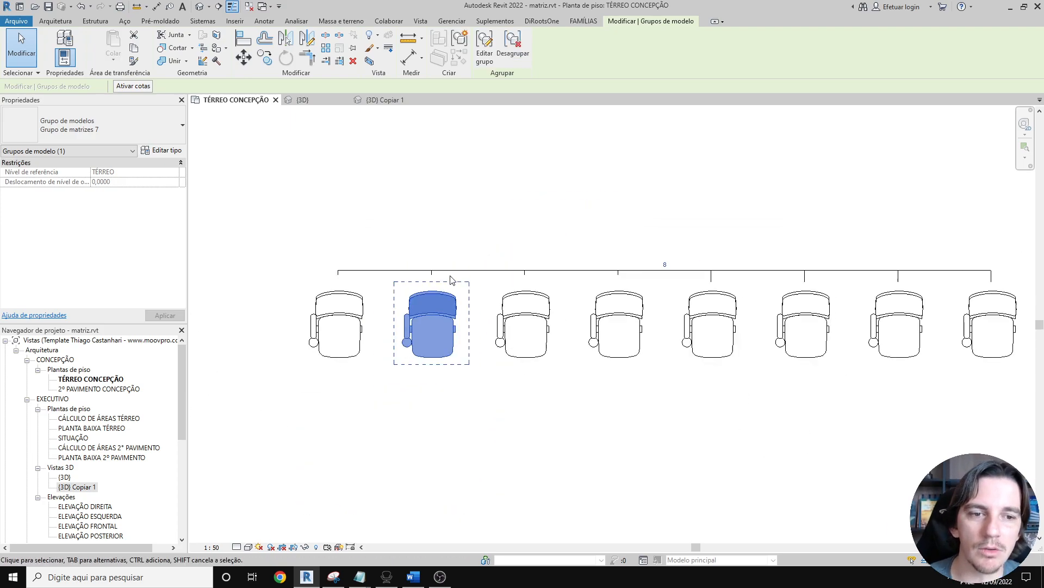
pyautogui.click(546, 384)
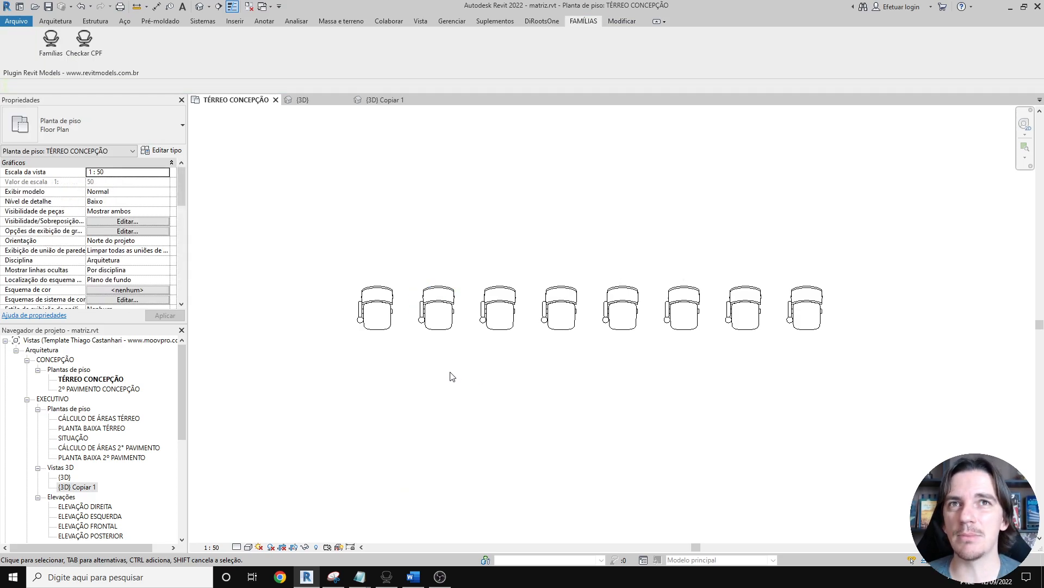
# - Move the array's second chair horizontally towards the first, to a spacing of about 80 cm
pyautogui.scroll(4, 335, 322)
pyautogui.click(618, 315)
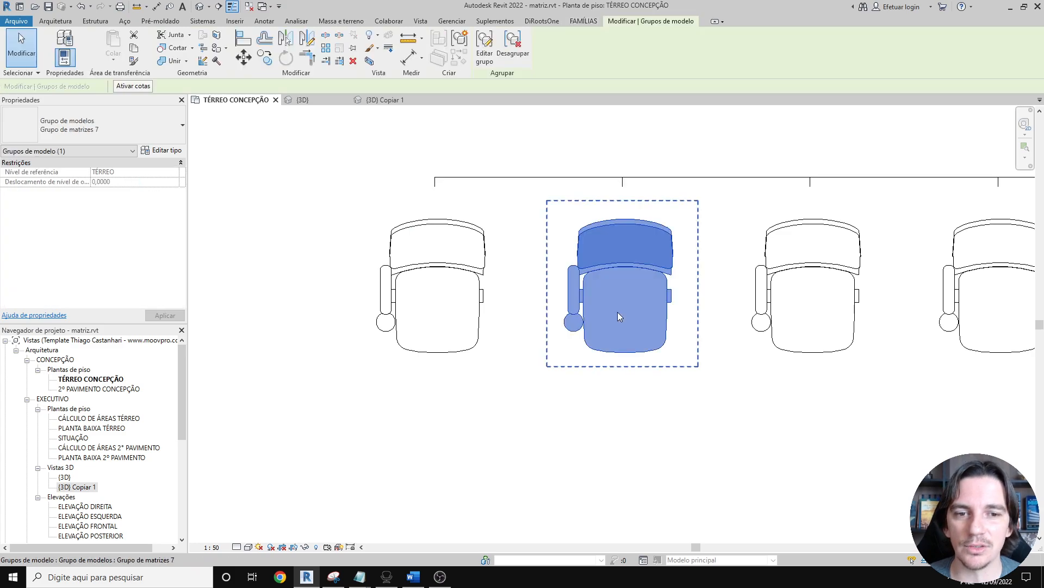
pyautogui.moveTo(598, 302); pyautogui.dragTo(529, 314, button='middle')
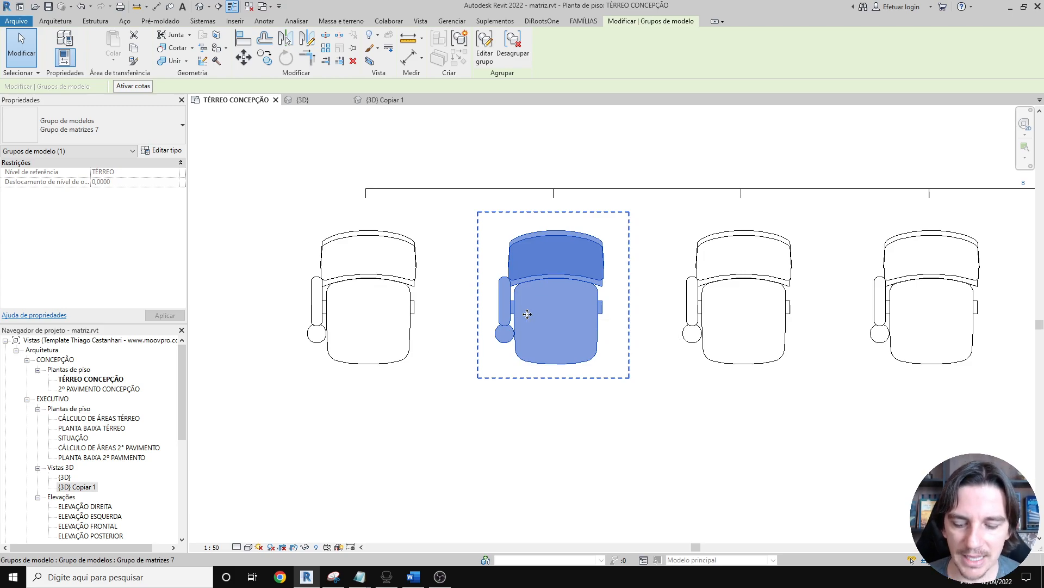
pyautogui.press('m')
pyautogui.press('v')
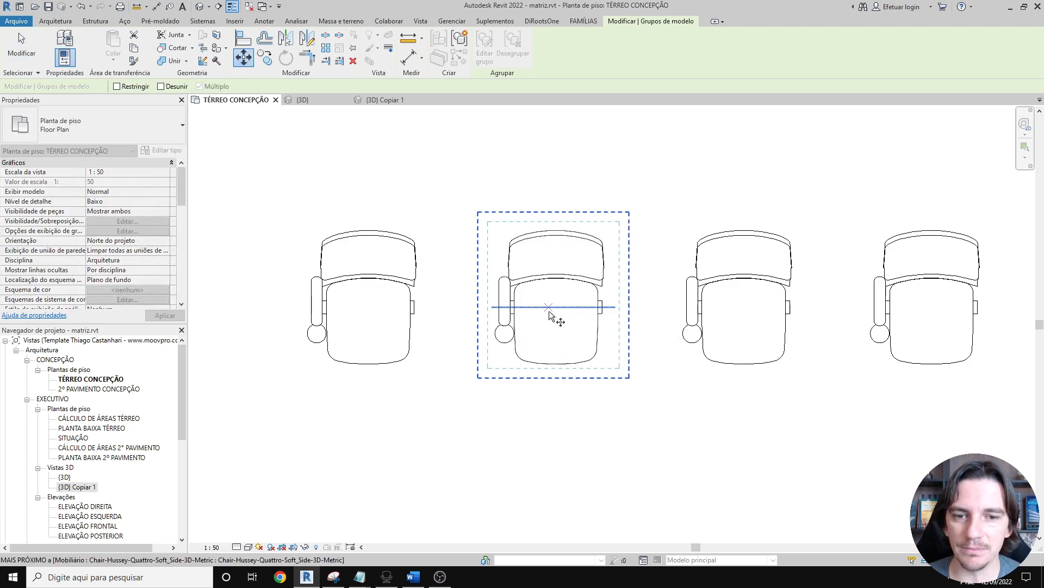
pyautogui.click(558, 363)
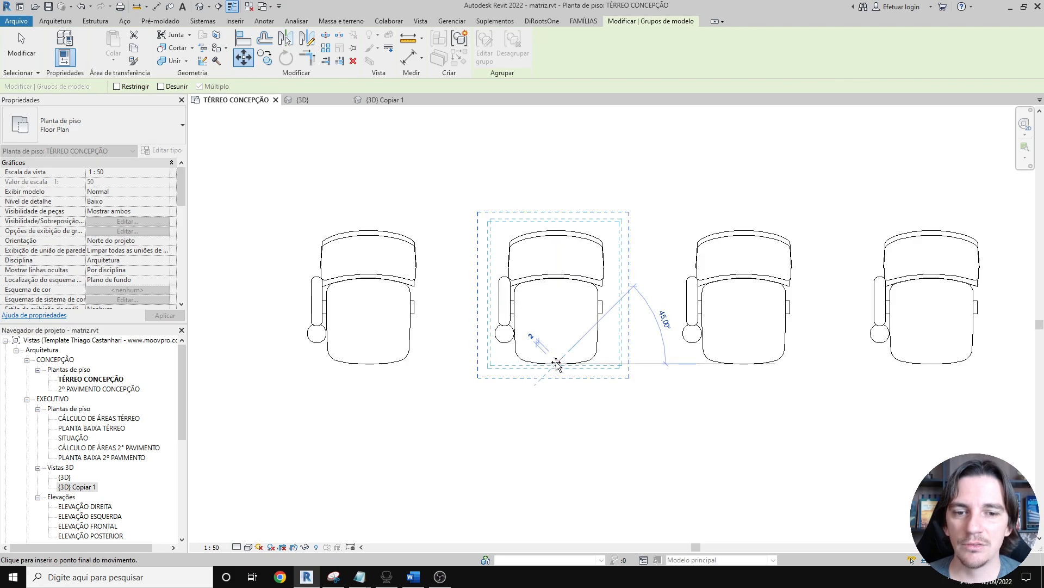
pyautogui.click(471, 363)
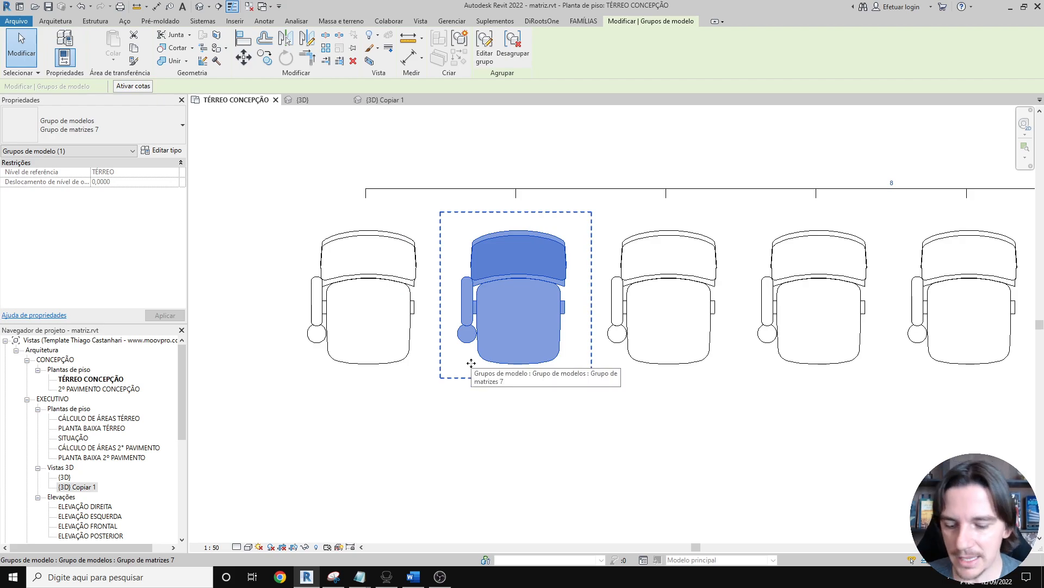
# - Dimension the centre-to-centre spacing of the first three chairs below the row, and undo the dimension
pyautogui.press('d')
pyautogui.press('i')
pyautogui.click(369, 315)
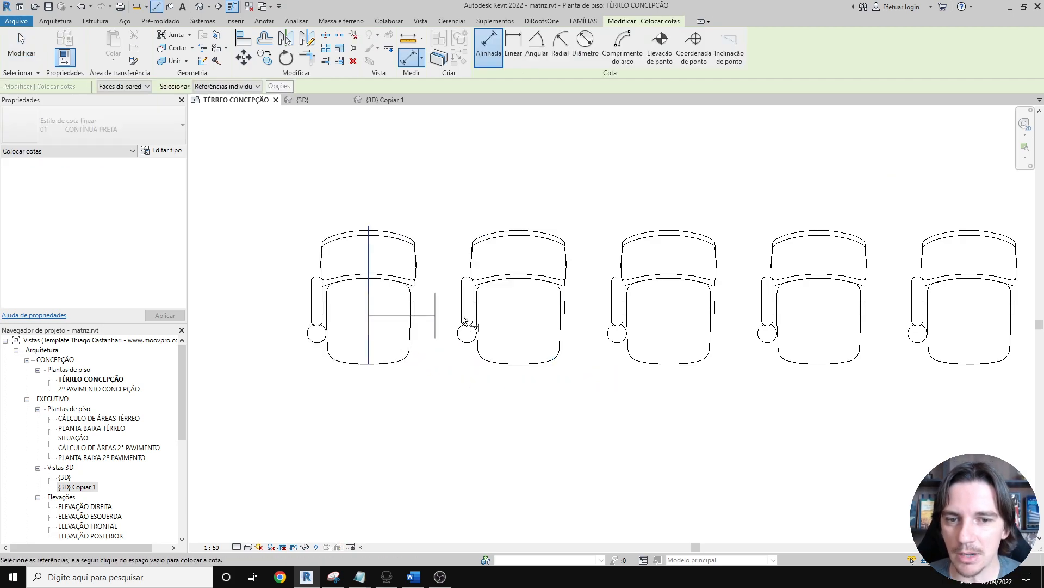
pyautogui.click(519, 319)
pyautogui.click(674, 321)
pyautogui.click(648, 433)
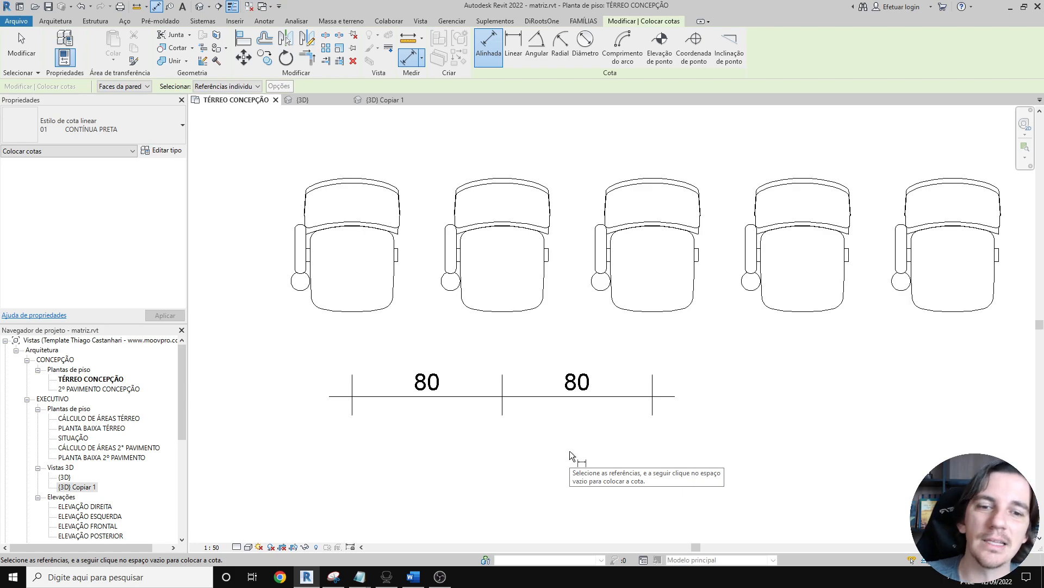
pyautogui.press('Escape')
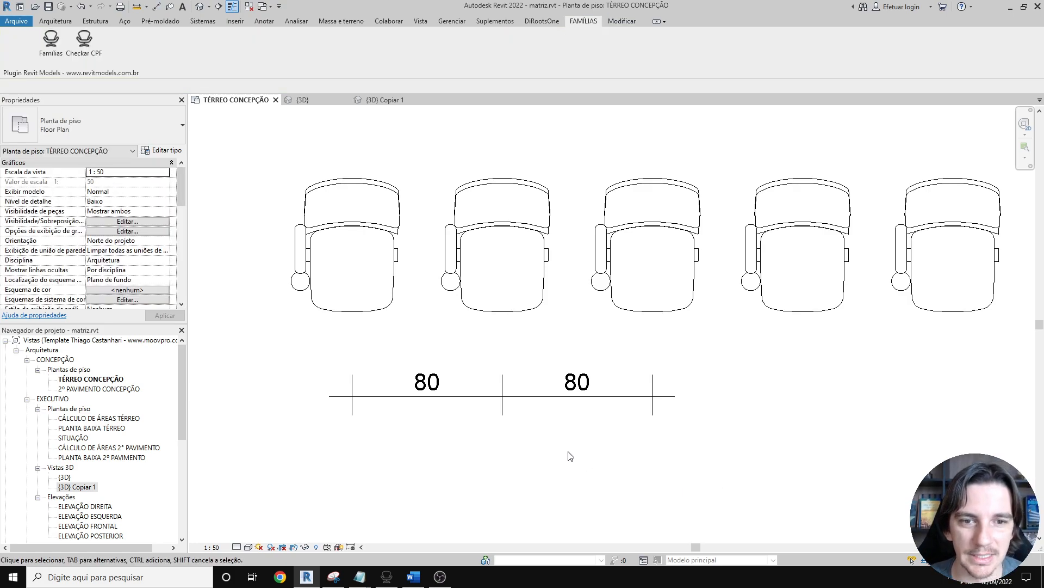
pyautogui.hotkey('ctrl', 'z')
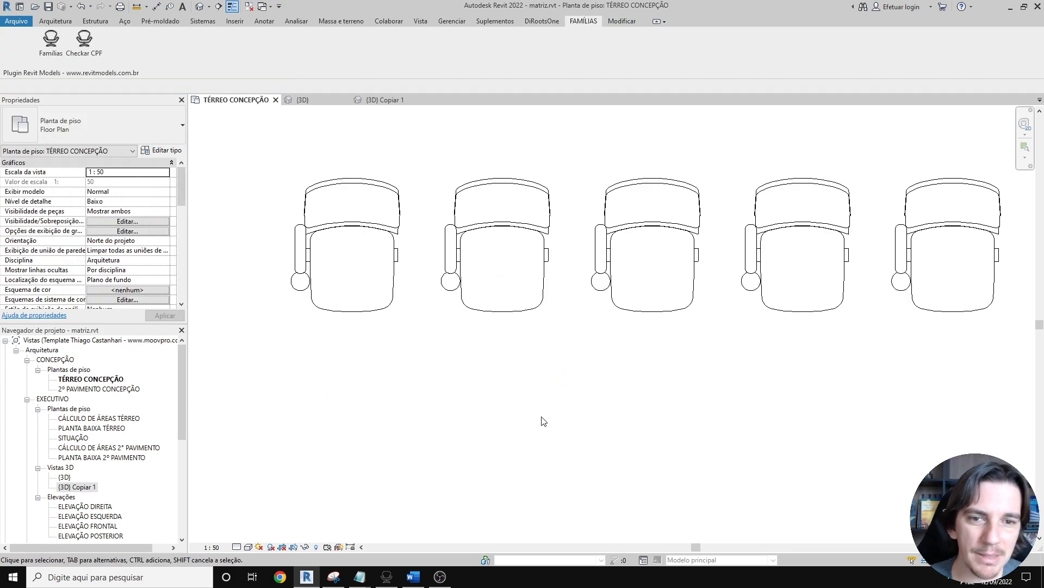
# - Place one more Chair-Hussey-Quattro-Soft_Side-3D-Metric component below the first chair of the row
pyautogui.scroll(-4, 483, 317)
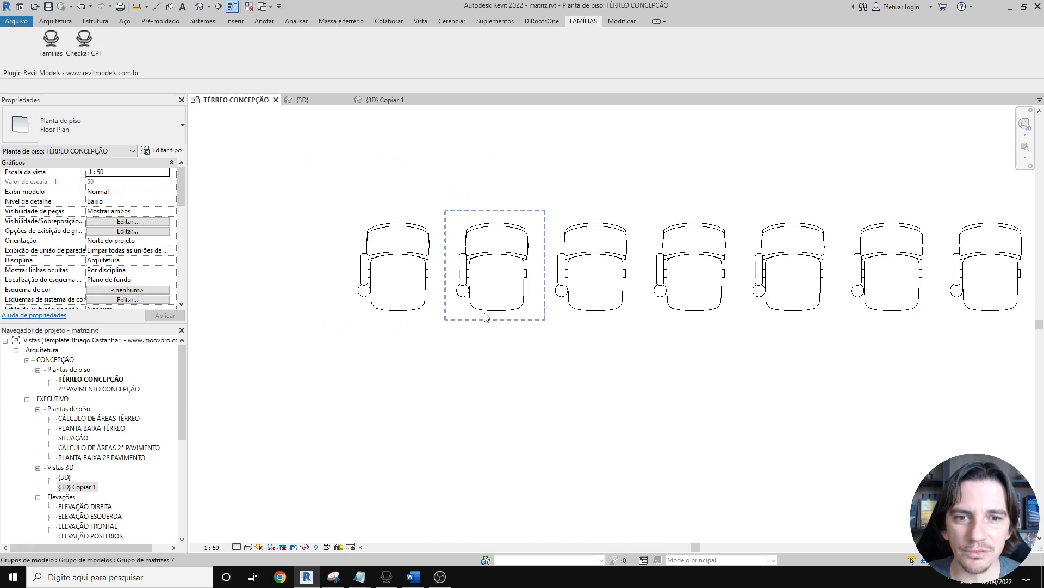
pyautogui.press('c')
pyautogui.press('m')
pyautogui.click(370, 359)
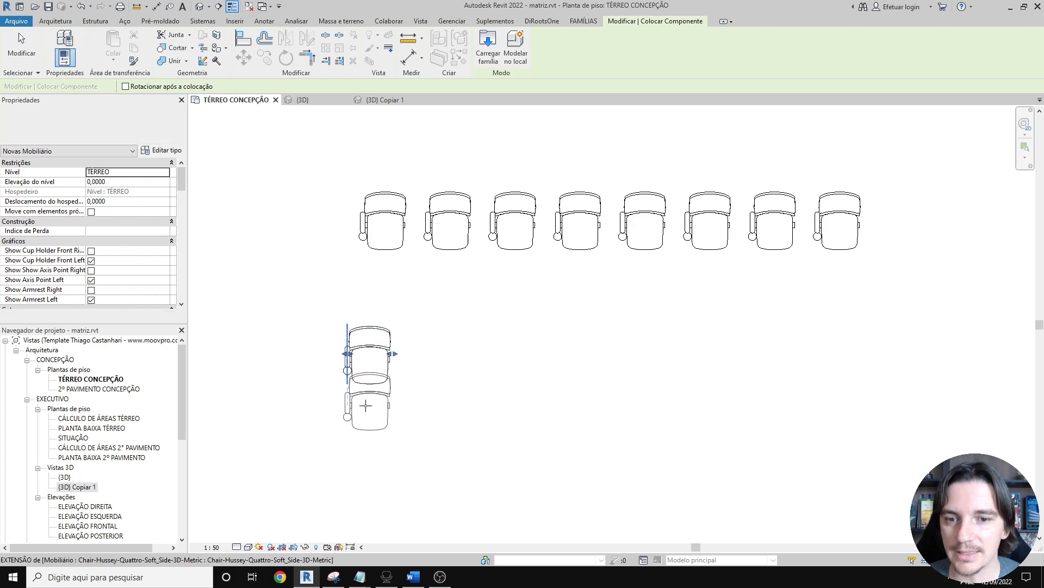
pyautogui.scroll(2, 366, 374)
pyautogui.press('Escape')
pyautogui.press('Escape')
# - Array the lower chair horizontally over 6,40 m using the move-to-last option, with a count of 5
pyautogui.click(372, 351)
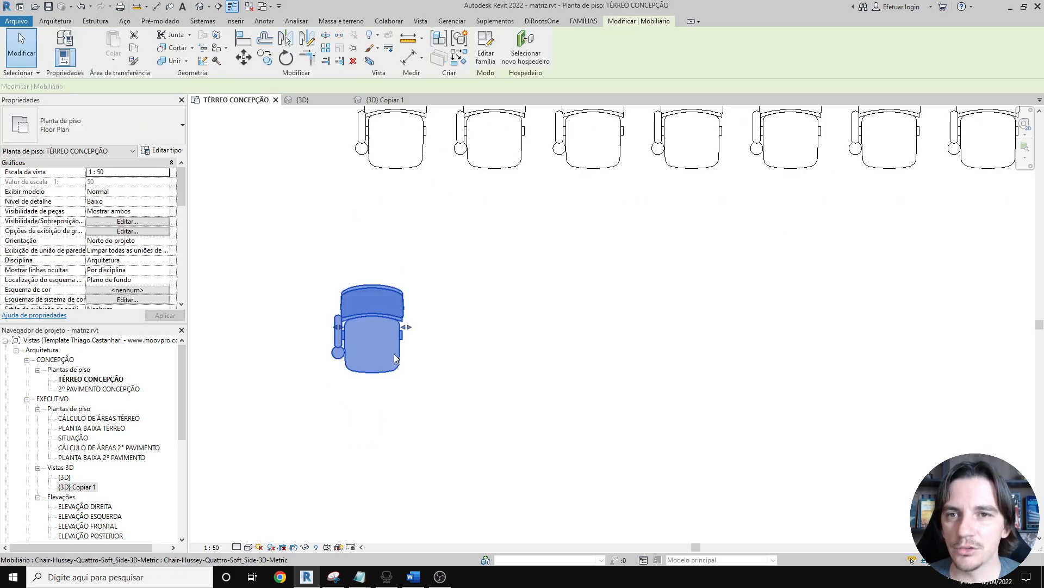
pyautogui.click(325, 49)
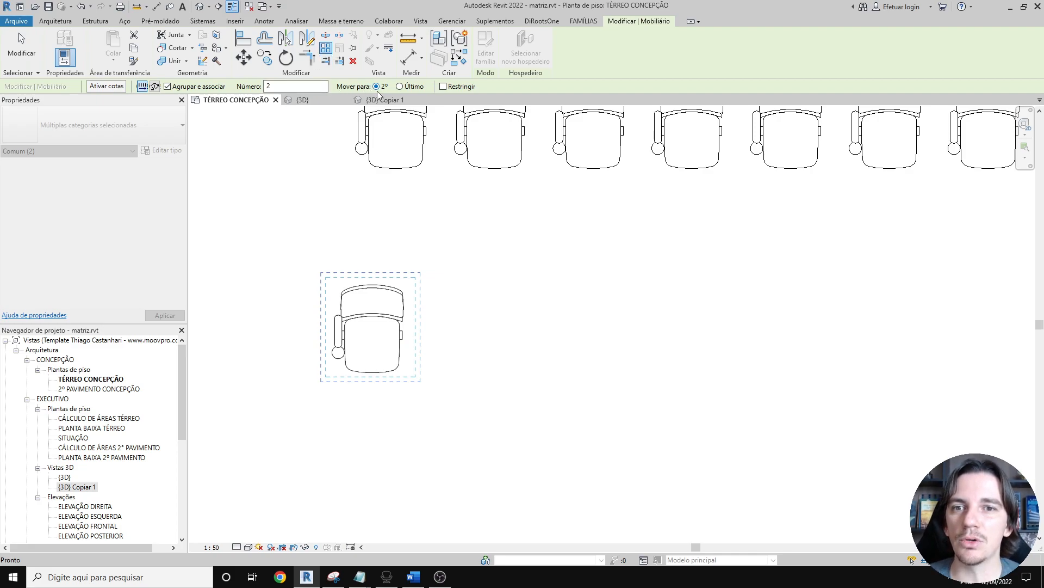
pyautogui.click(400, 86)
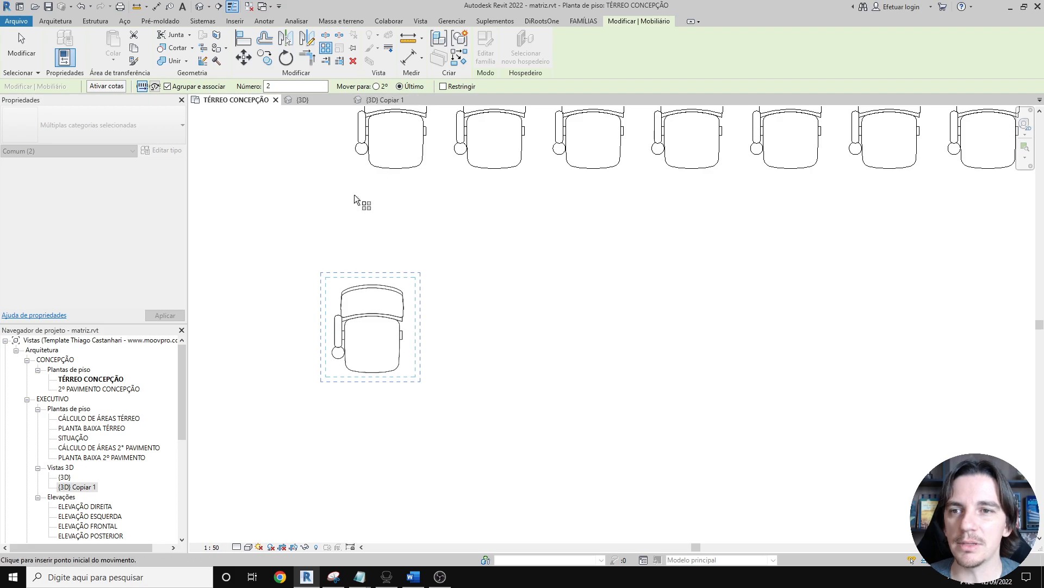
pyautogui.click(373, 324)
pyautogui.scroll(-2, 373, 324)
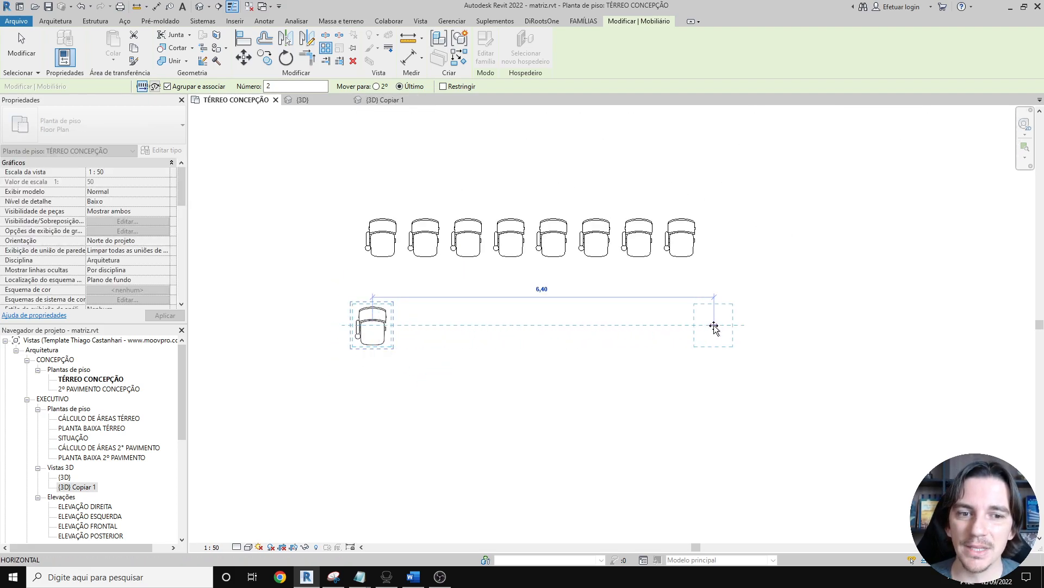
pyautogui.scroll(1, 714, 325)
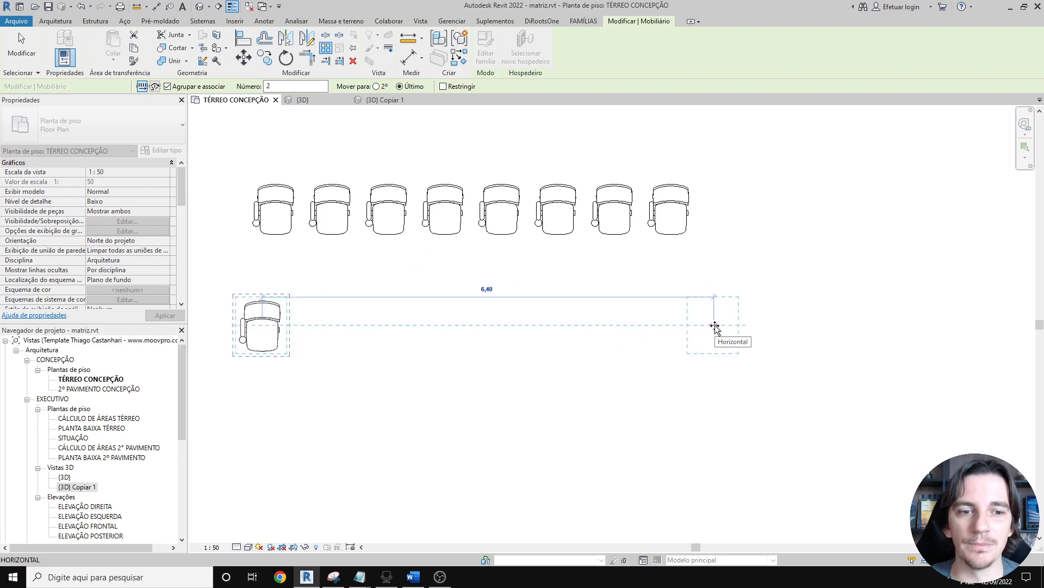
pyautogui.click(714, 326)
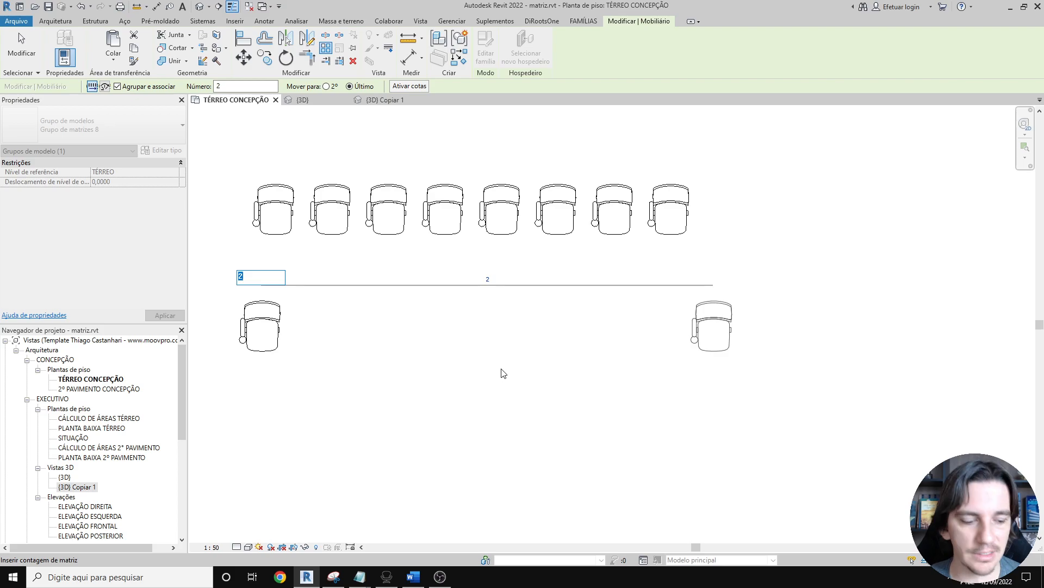
pyautogui.write('5')
pyautogui.press('Return')
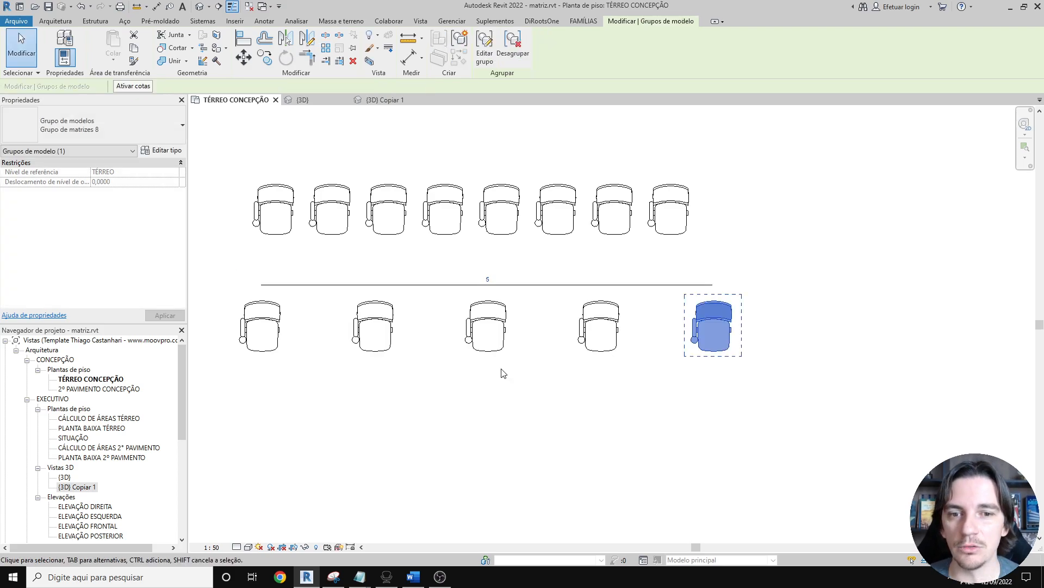
pyautogui.click(503, 373)
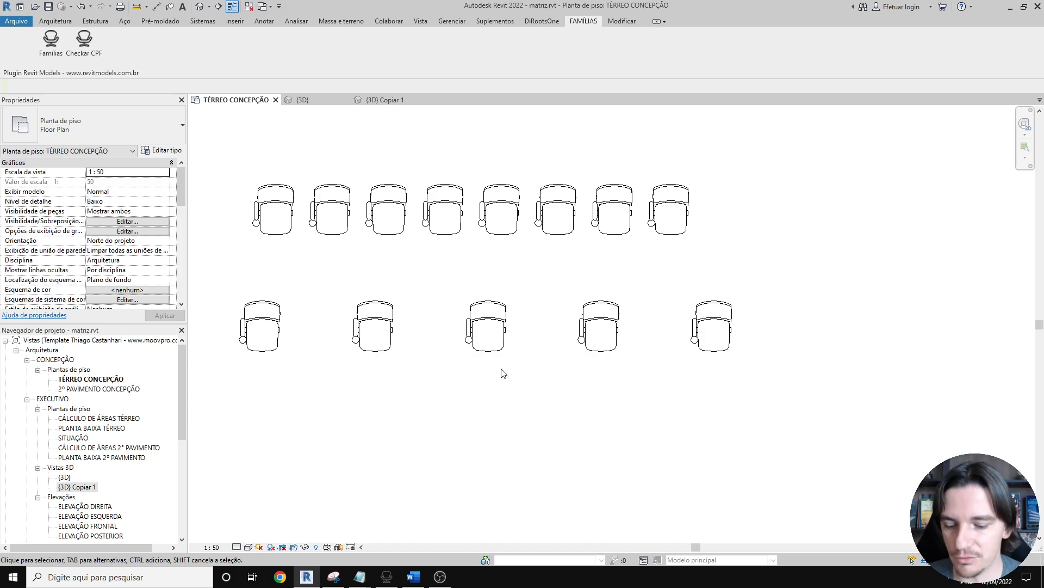
# - Dimension the centre-to-centre spacing of the first three chairs below the lower row
pyautogui.press('d')
pyautogui.press('i')
pyautogui.click(280, 347)
pyautogui.click(374, 339)
pyautogui.click(487, 344)
pyautogui.click(487, 384)
pyautogui.press('Escape')
pyautogui.press('Escape')
pyautogui.scroll(4, 495, 411)
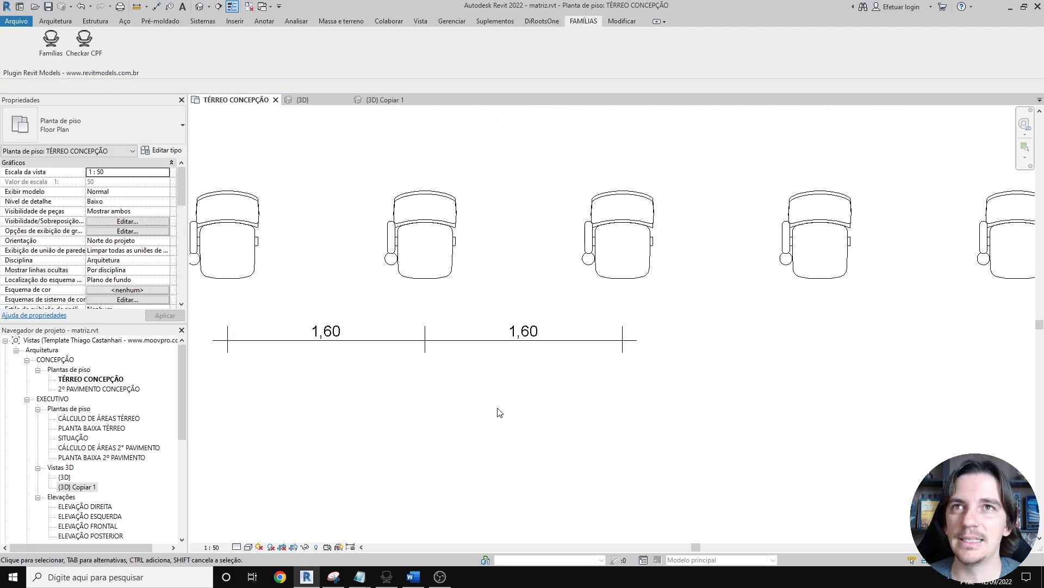
pyautogui.scroll(-3, 517, 415)
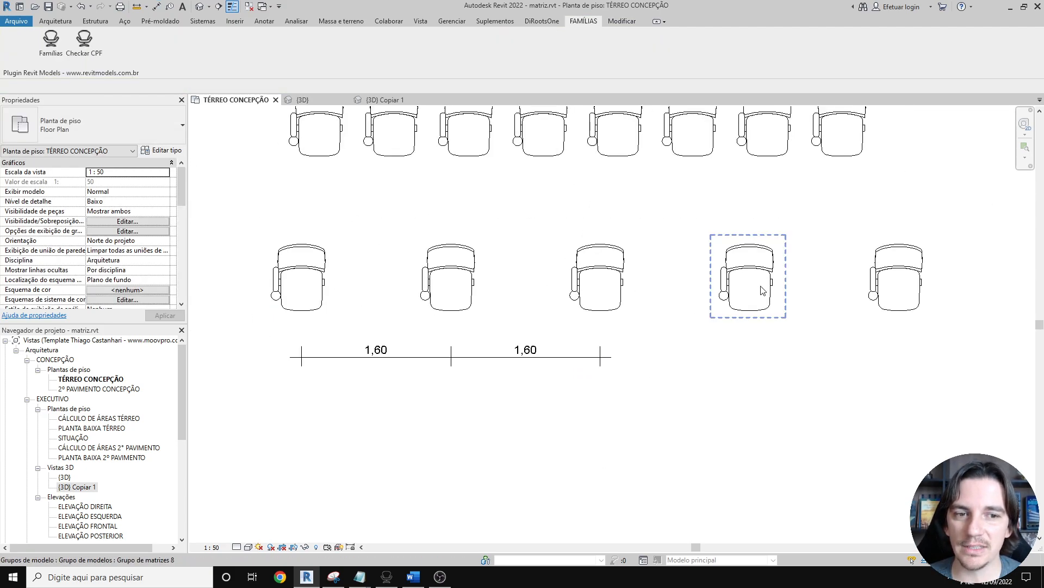
# - Change the count of the lower chair array to 8
pyautogui.click(760, 290)
pyautogui.click(594, 215)
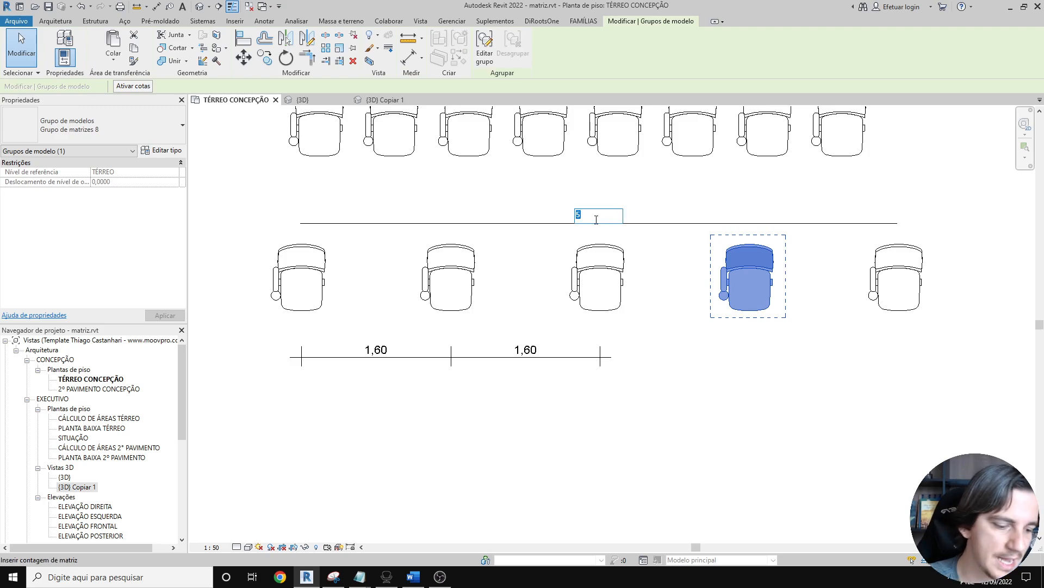
pyautogui.write('8')
pyautogui.press('Return')
pyautogui.scroll(-2, 471, 423)
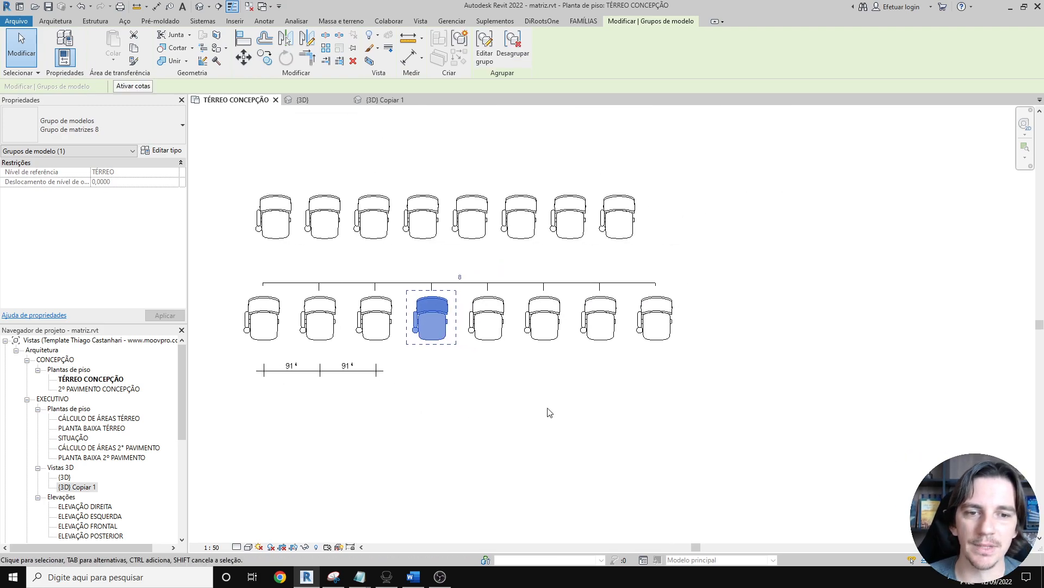
# - Move the last chair of the lower array horizontally outwards, to a chair spacing of about 1,34 m
pyautogui.click(649, 318)
pyautogui.press('m')
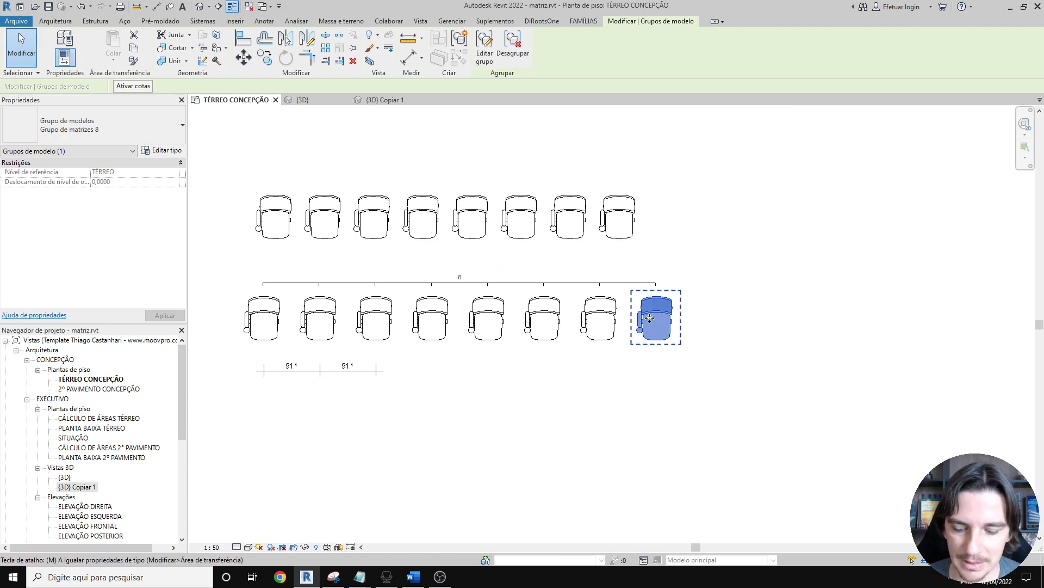
pyautogui.press('v')
pyautogui.click(655, 320)
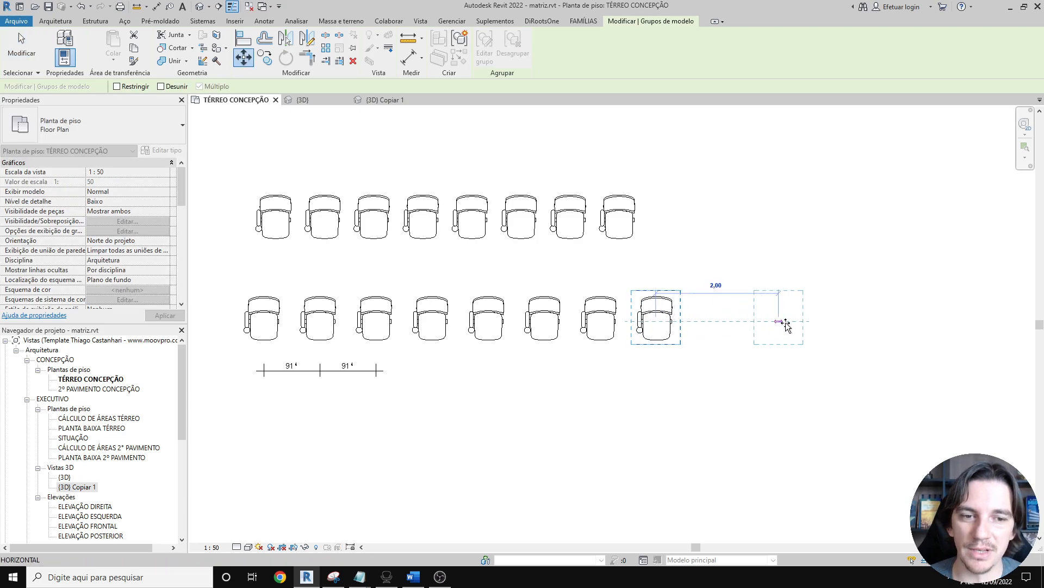
pyautogui.click(842, 324)
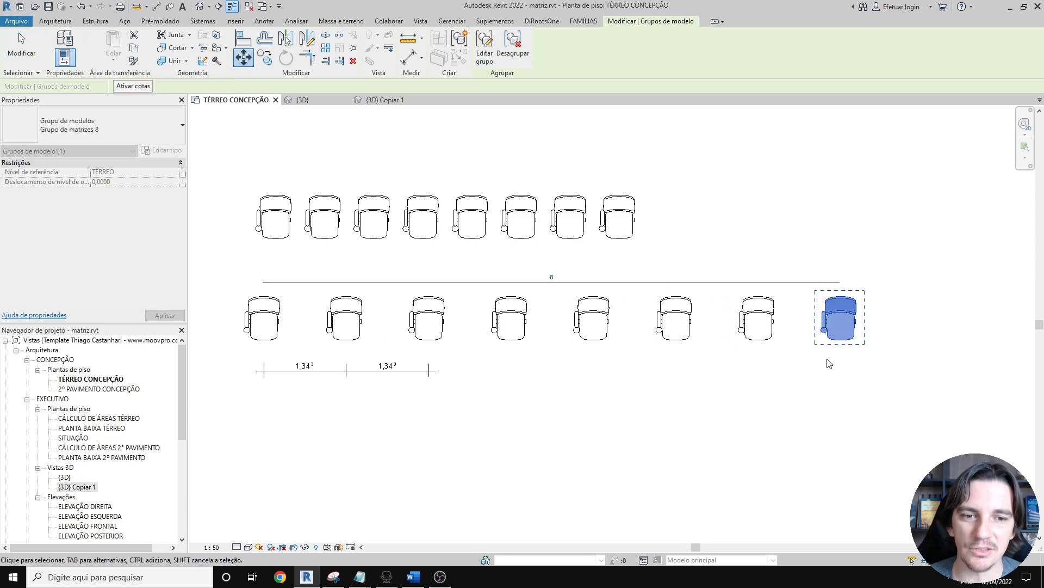
pyautogui.click(795, 409)
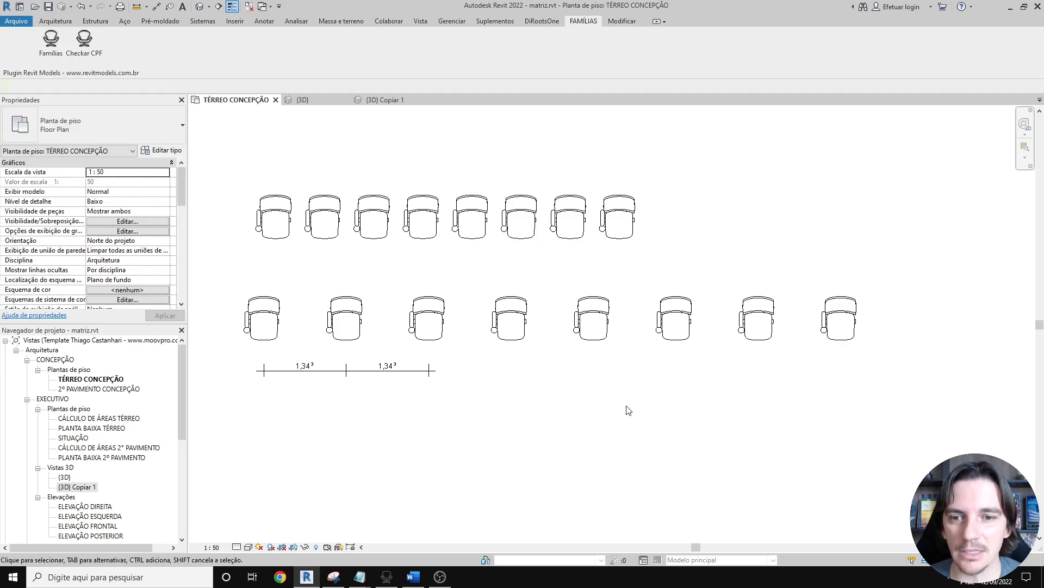
# - Place one more Chair-Hussey-Quattro-Soft_Side-3D-Metric component above the first chair of the upper row
pyautogui.press('c')
pyautogui.press('m')
pyautogui.moveTo(284, 173); pyautogui.dragTo(359, 249, button='middle')
pyautogui.click(359, 201)
pyautogui.press('Escape')
pyautogui.press('Escape')
pyautogui.scroll(3, 327, 195)
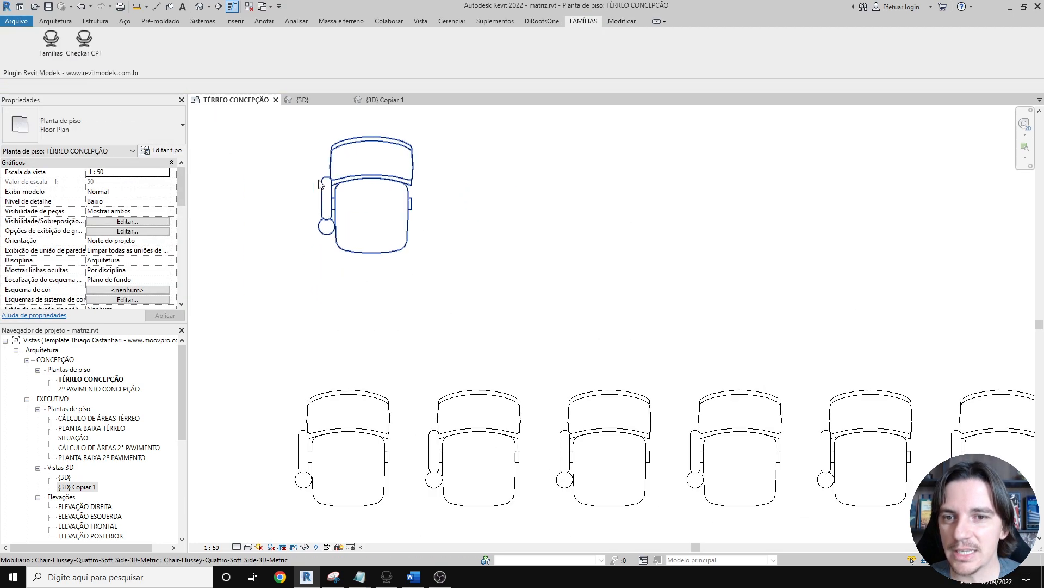
# - Array the new chair horizontally with grouping and association turned off, the move-to-second option and a count of 2
pyautogui.click(322, 174)
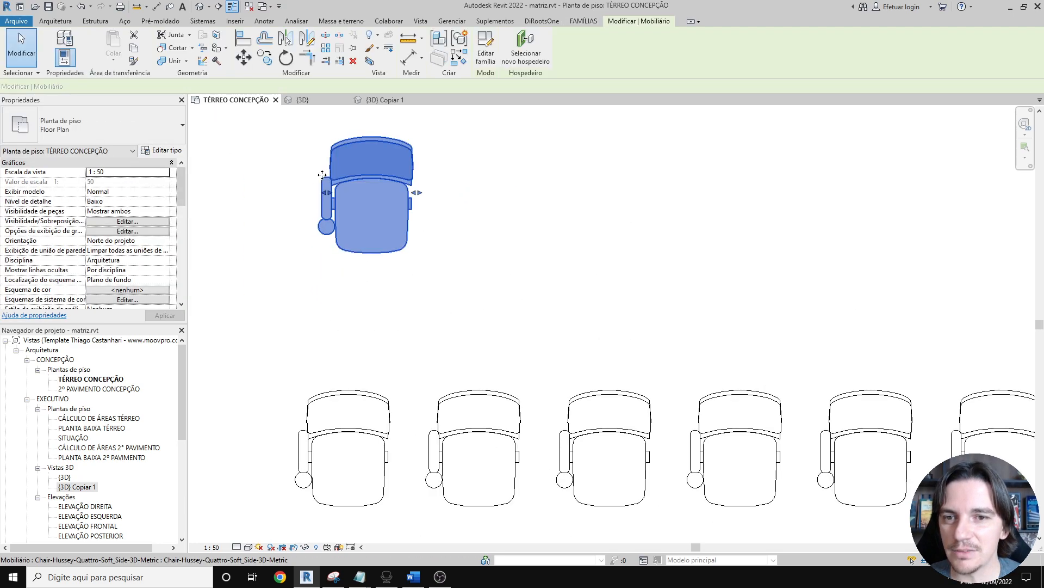
pyautogui.click(326, 48)
pyautogui.moveTo(552, 169); pyautogui.dragTo(553, 207, button='middle')
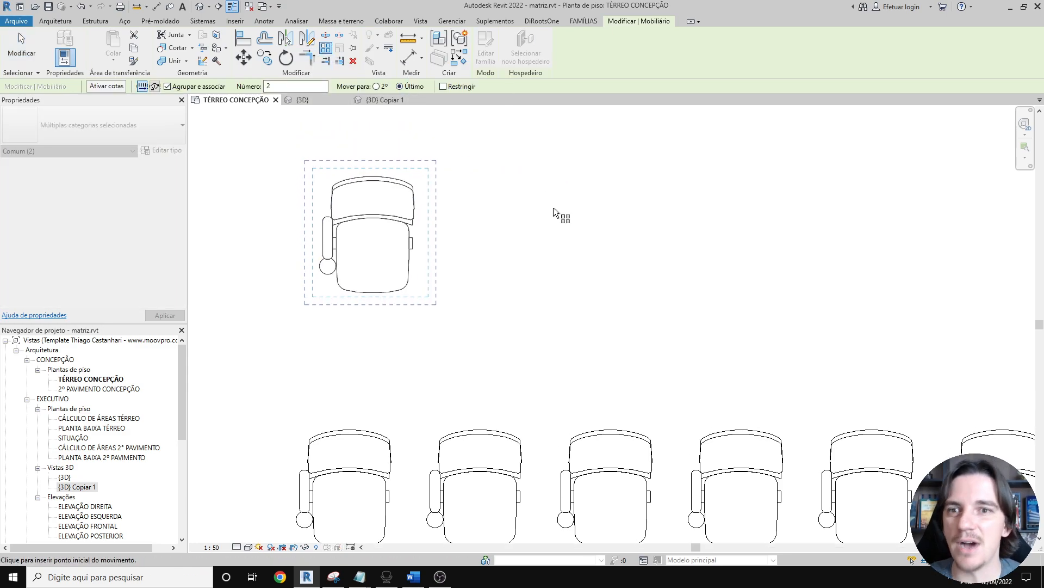
pyautogui.click(167, 86)
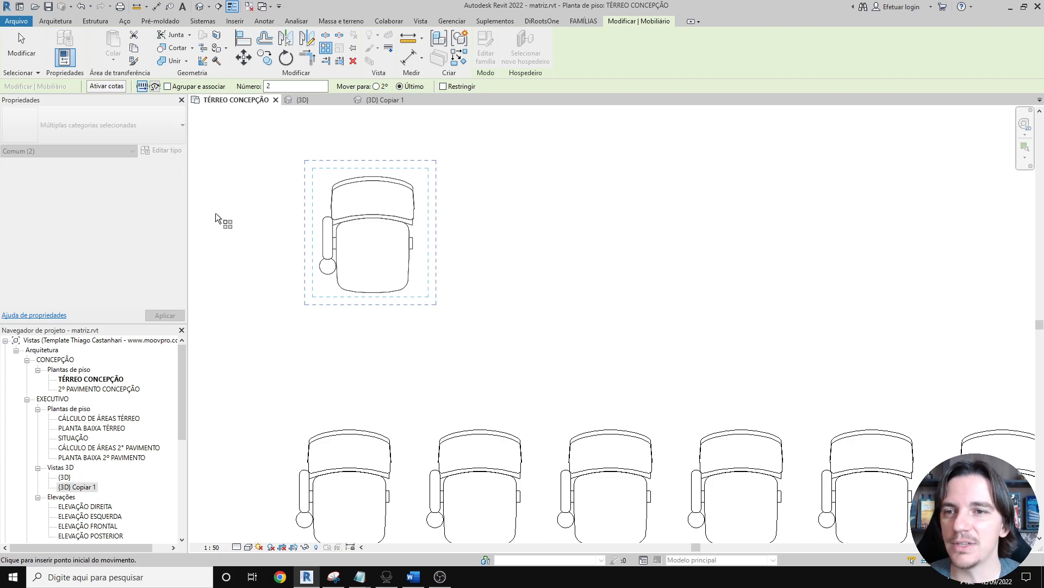
pyautogui.click(376, 87)
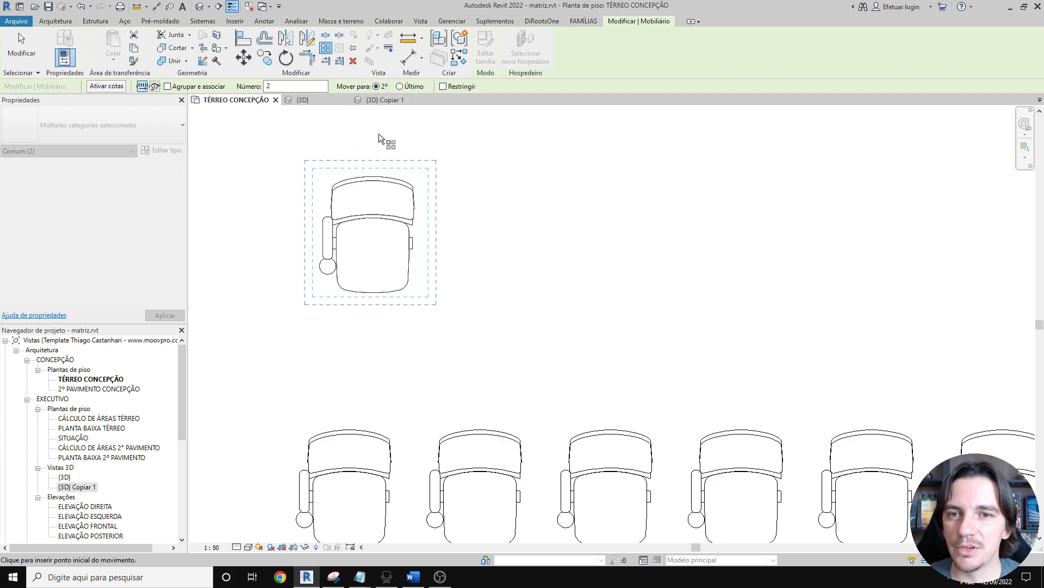
pyautogui.click(370, 183)
pyautogui.click(546, 184)
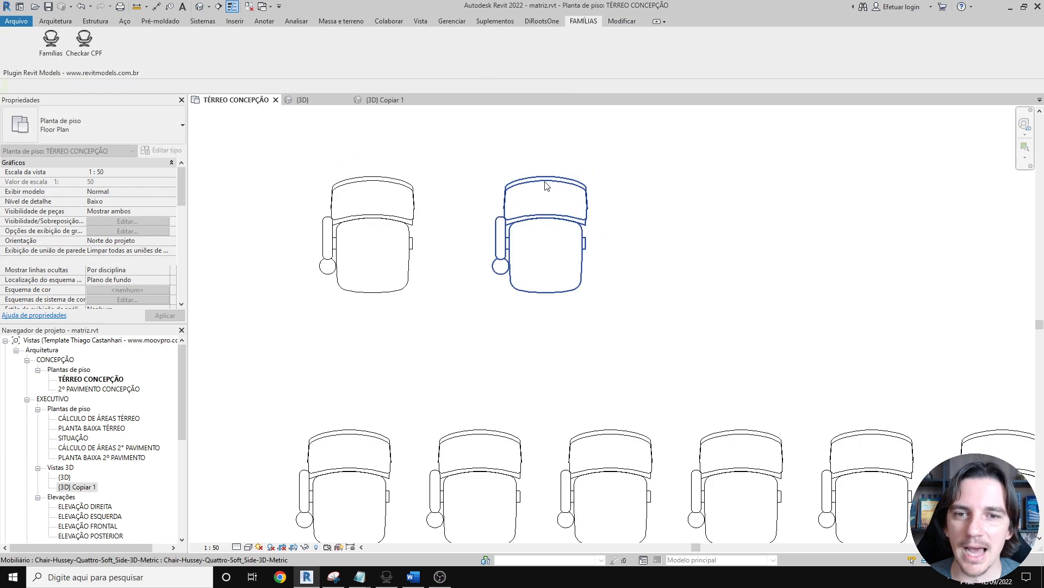
# - Delete the copied chair beside the original one above the two rows
pyautogui.scroll(-5, 536, 191)
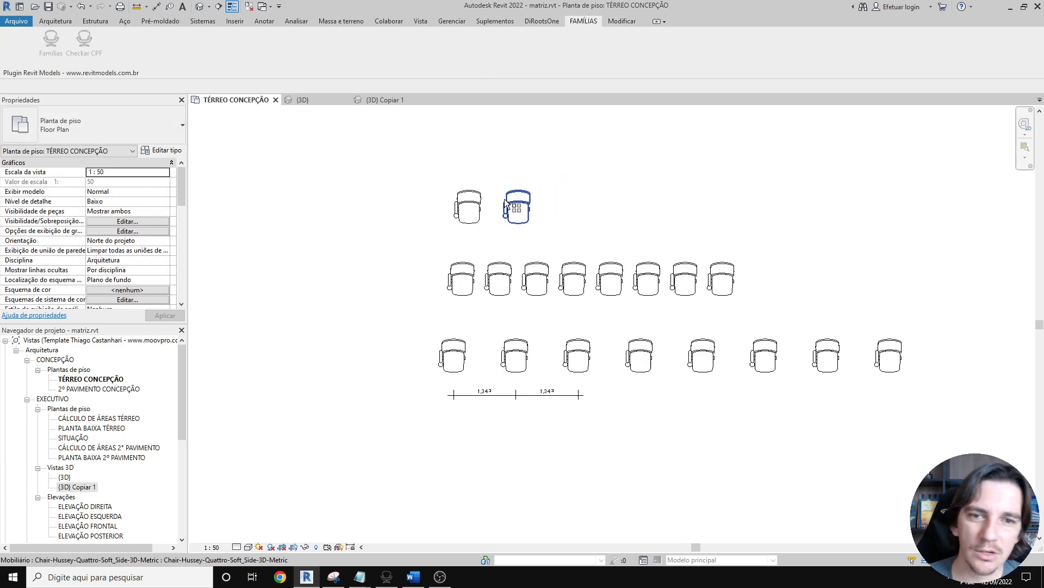
pyautogui.click(477, 275)
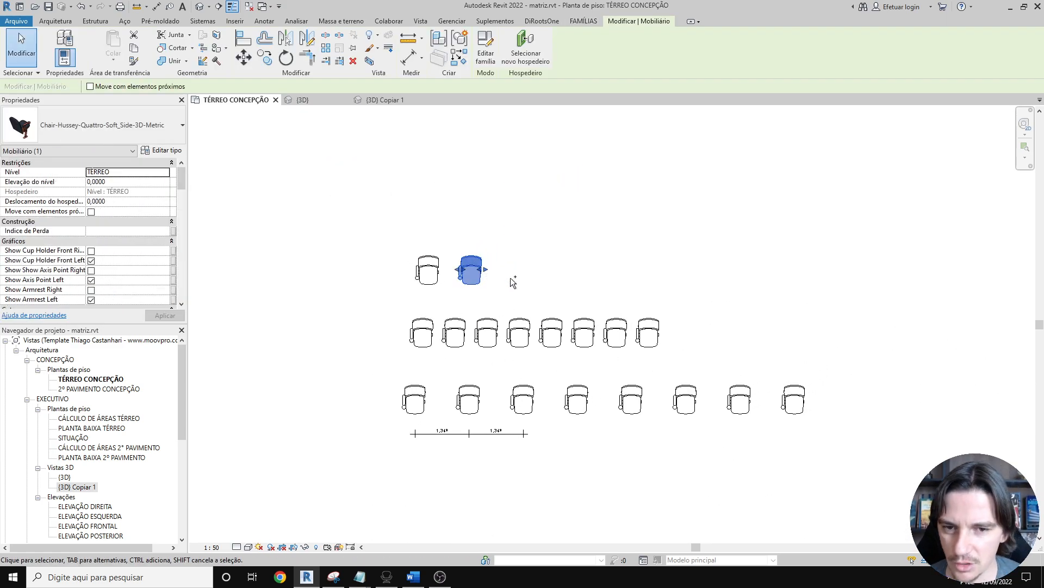
pyautogui.press('Delete')
pyautogui.scroll(5, 446, 294)
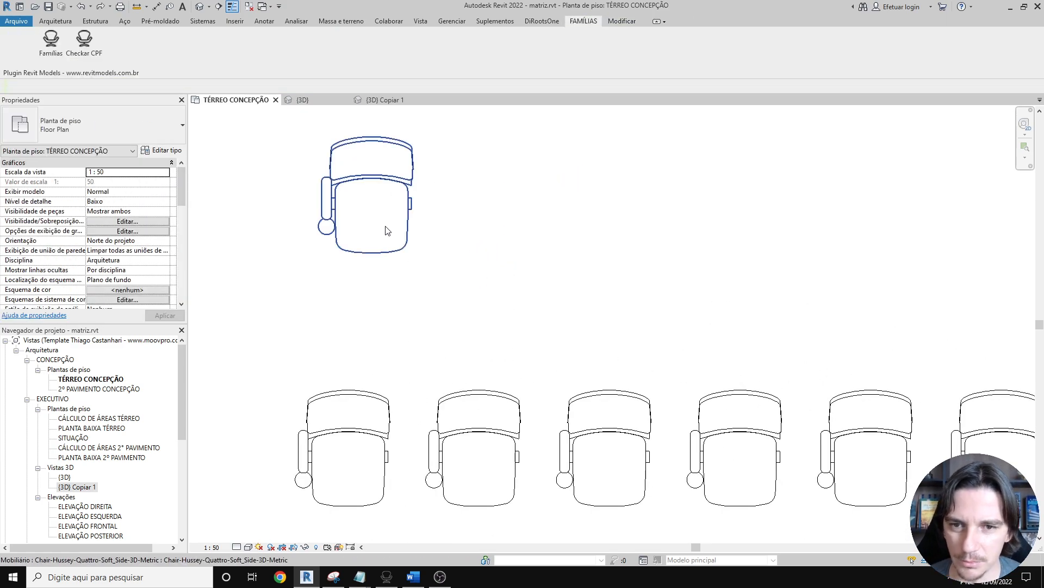
# - Array the remaining top chair horizontally without grouping, with a count of 4 and about 1,02 m to the second chair
pyautogui.click(375, 186)
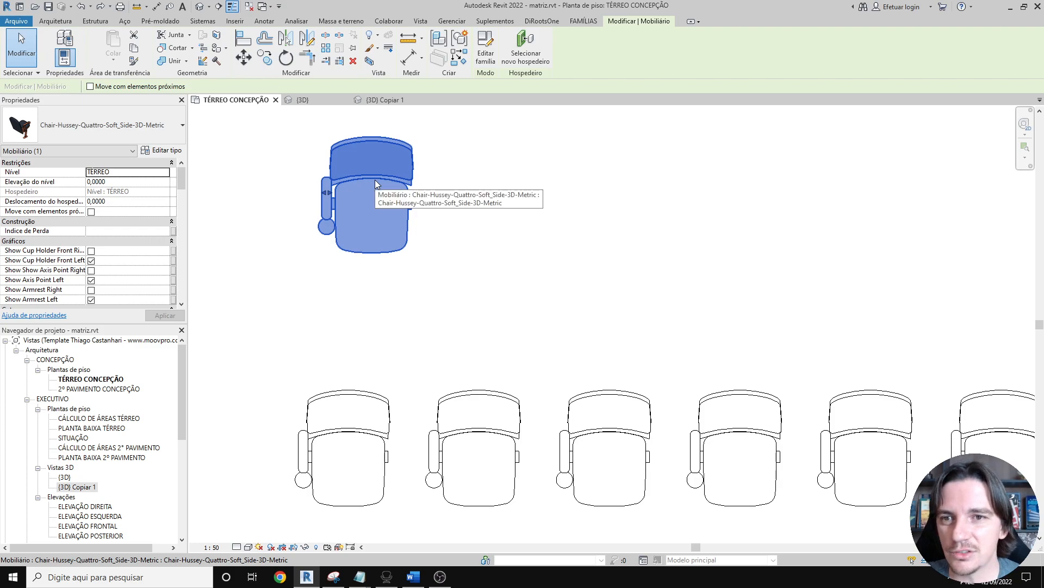
pyautogui.click(325, 48)
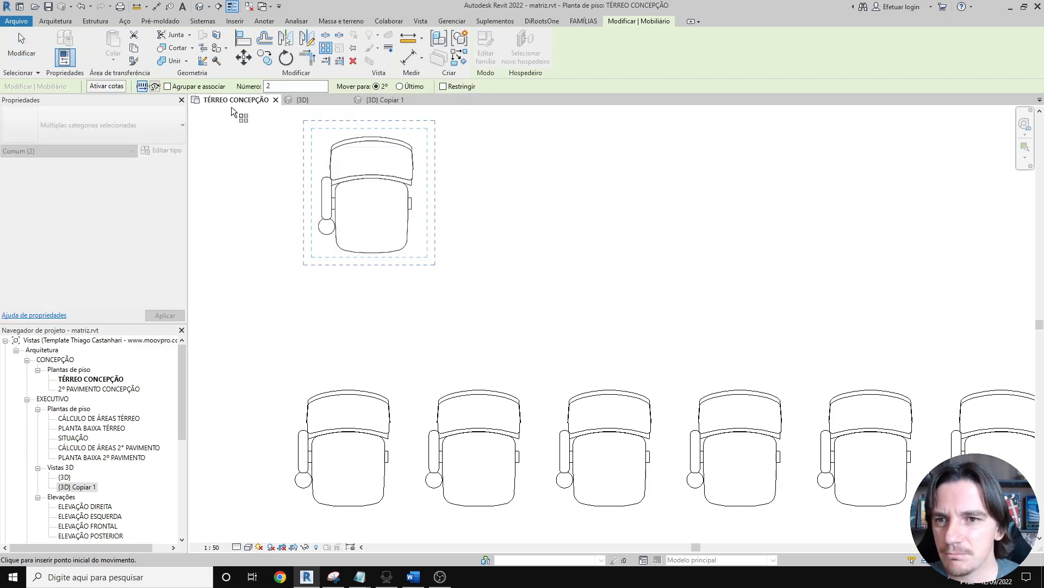
pyautogui.doubleClick(267, 86)
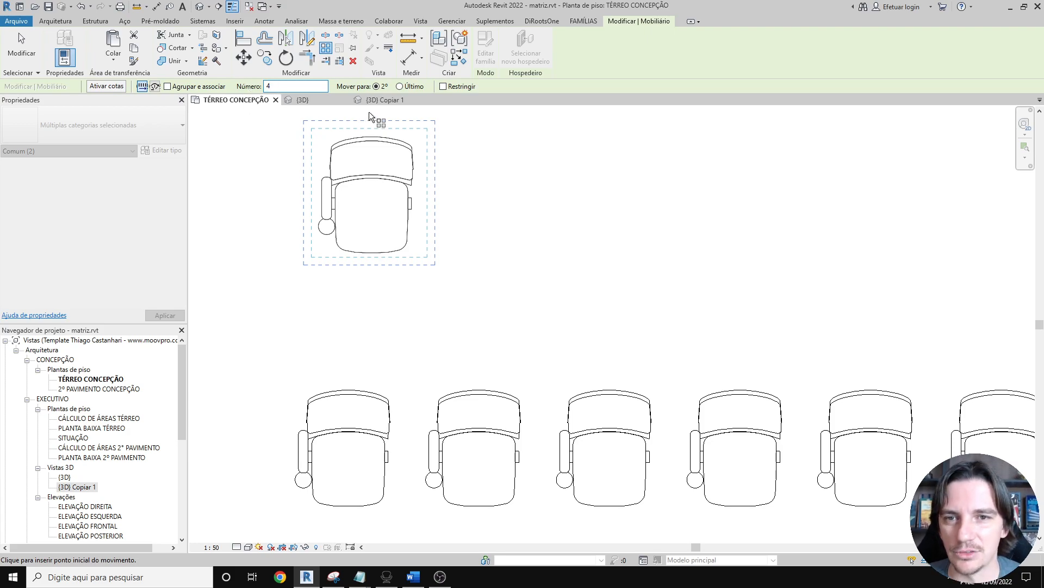
pyautogui.click(369, 148)
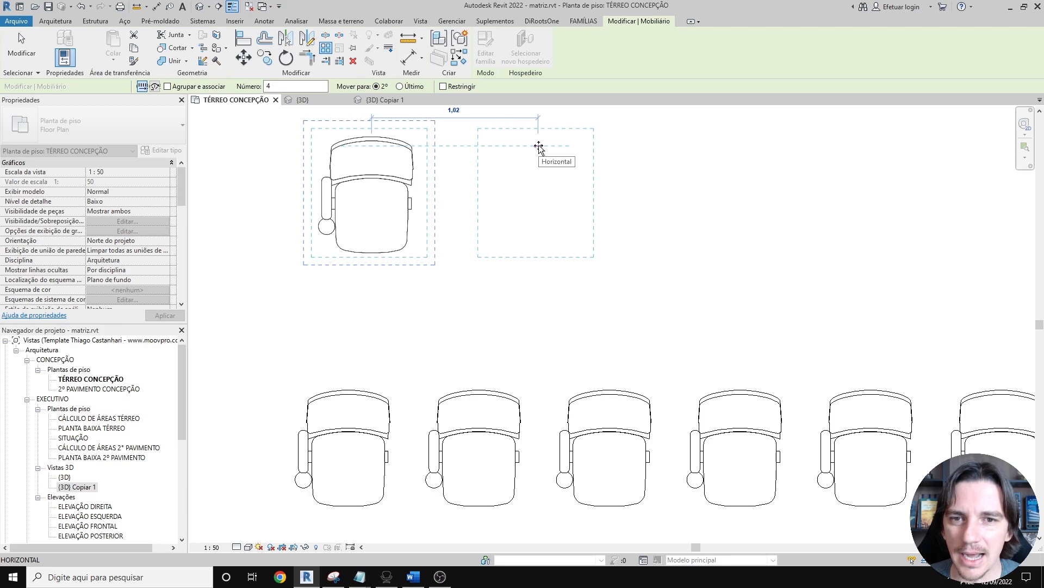
pyautogui.click(538, 150)
pyautogui.scroll(-3, 489, 206)
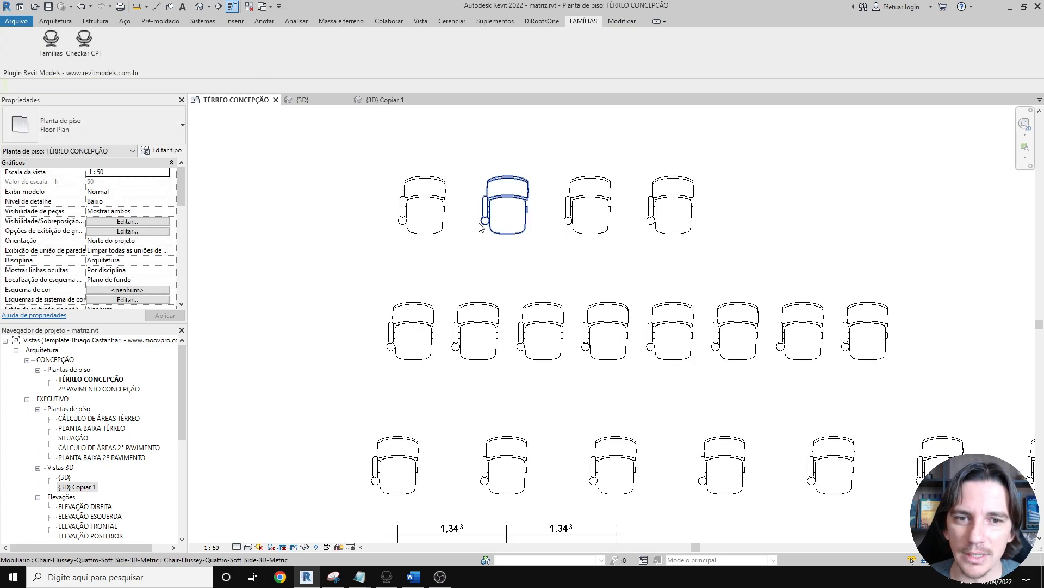
# - Select several chairs of the new top row one at a time to check whether they belong to a group
pyautogui.click(573, 211)
pyautogui.scroll(2, 573, 211)
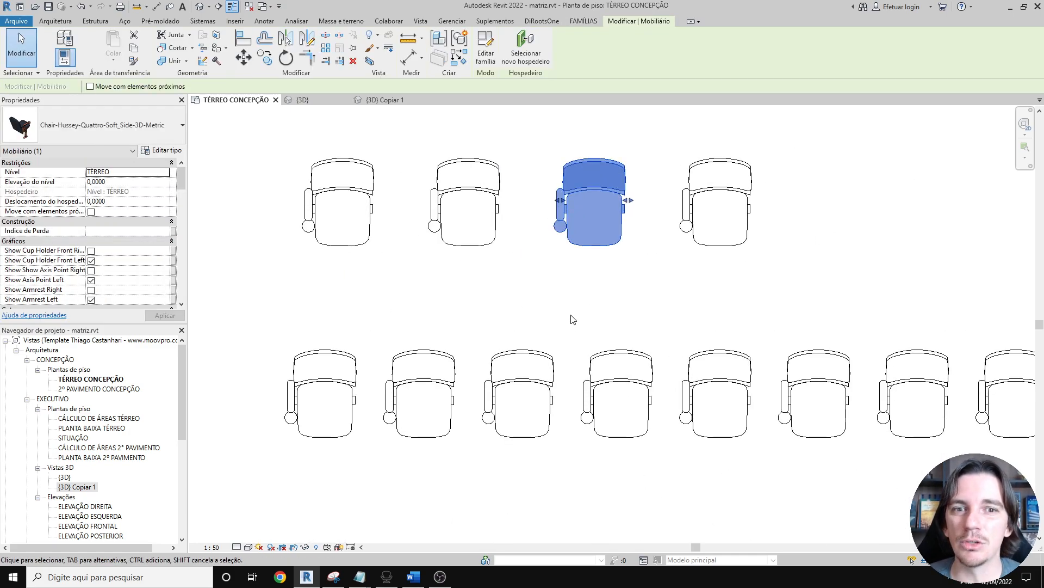
pyautogui.moveTo(571, 315); pyautogui.dragTo(546, 355, button='middle')
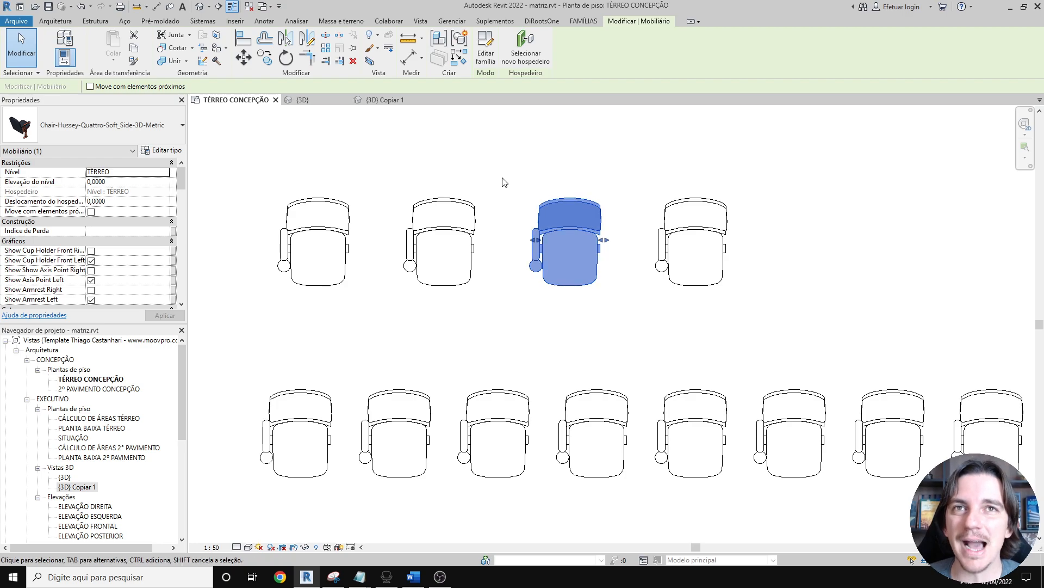
pyautogui.click(523, 344)
pyautogui.click(689, 256)
pyautogui.click(443, 256)
pyautogui.scroll(-1, 504, 349)
pyautogui.scroll(-1, 520, 327)
pyautogui.moveTo(522, 325); pyautogui.dragTo(524, 194, button='middle')
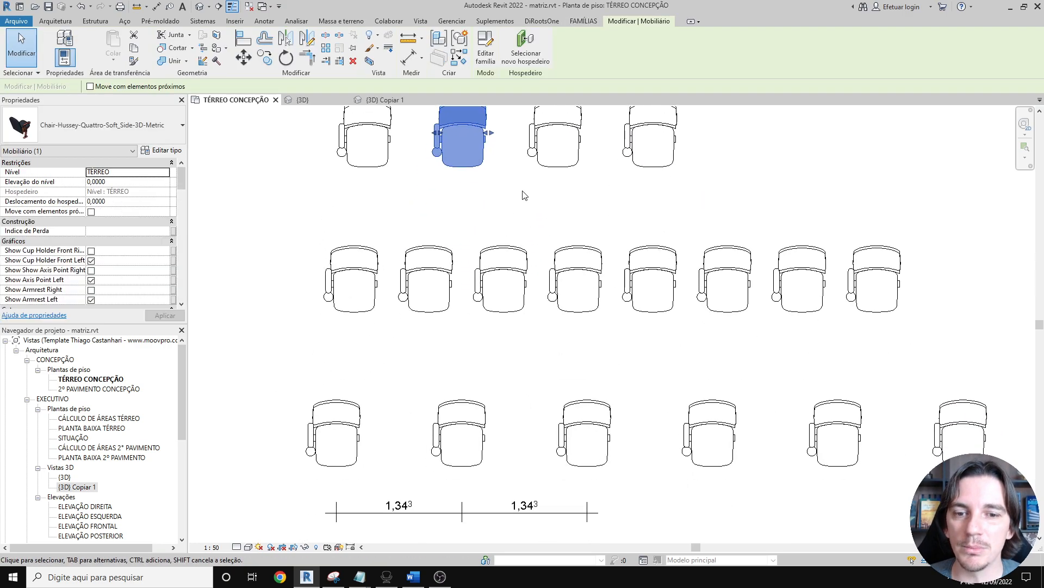
# - Select several chairs of the middle row one at a time to check their array grouping, and clear the selection
pyautogui.click(501, 273)
pyautogui.scroll(2, 558, 296)
pyautogui.click(576, 275)
pyautogui.click(650, 275)
pyautogui.click(717, 276)
pyautogui.scroll(-2, 837, 262)
pyautogui.scroll(1, 615, 274)
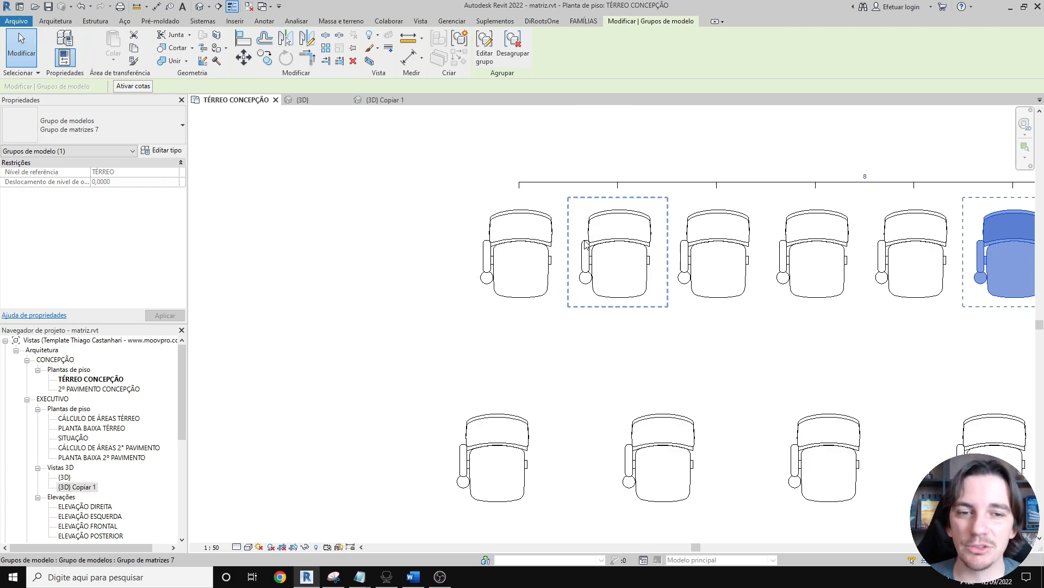
pyautogui.scroll(-3, 586, 246)
pyautogui.click(360, 270)
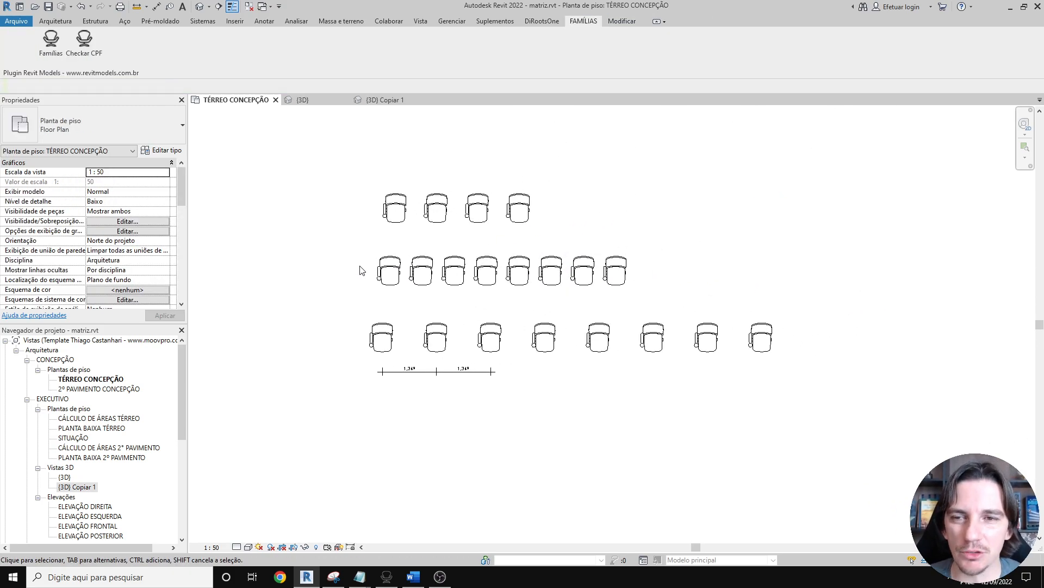
# - Switch to the {3D} view and examine the chair rows alongside the circular, curved and straight array examples
pyautogui.scroll(-3, 354, 278)
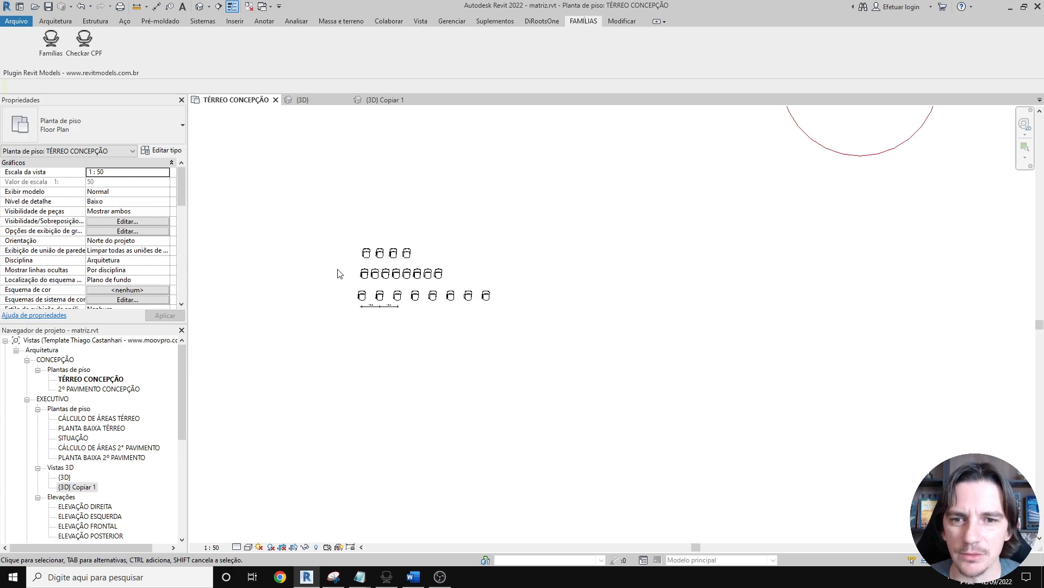
pyautogui.hotkey('ctrl', 'Tab')
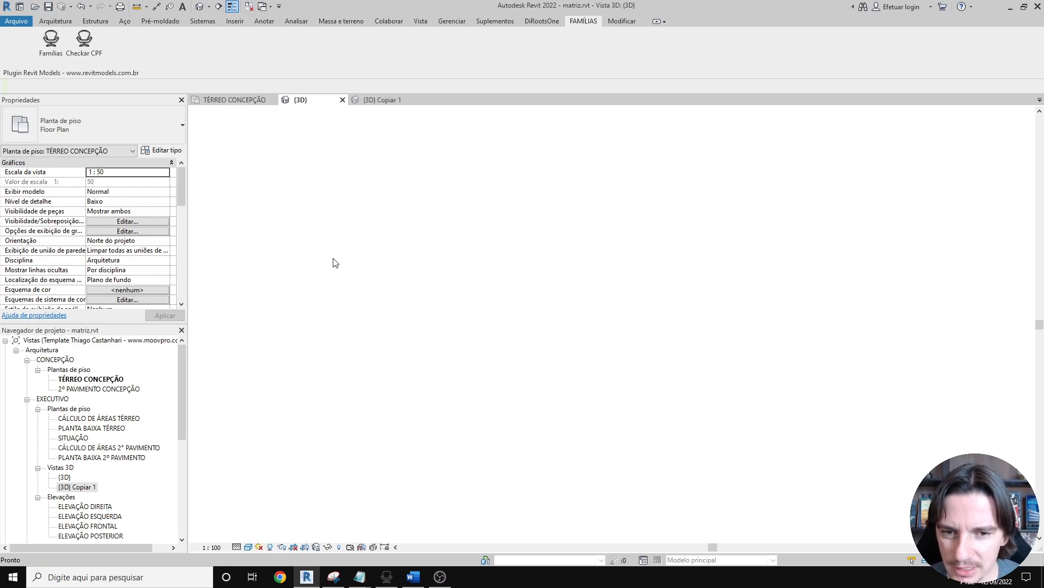
pyautogui.scroll(-3, 375, 314)
pyautogui.moveTo(385, 322); pyautogui.dragTo(724, 200, button='middle')
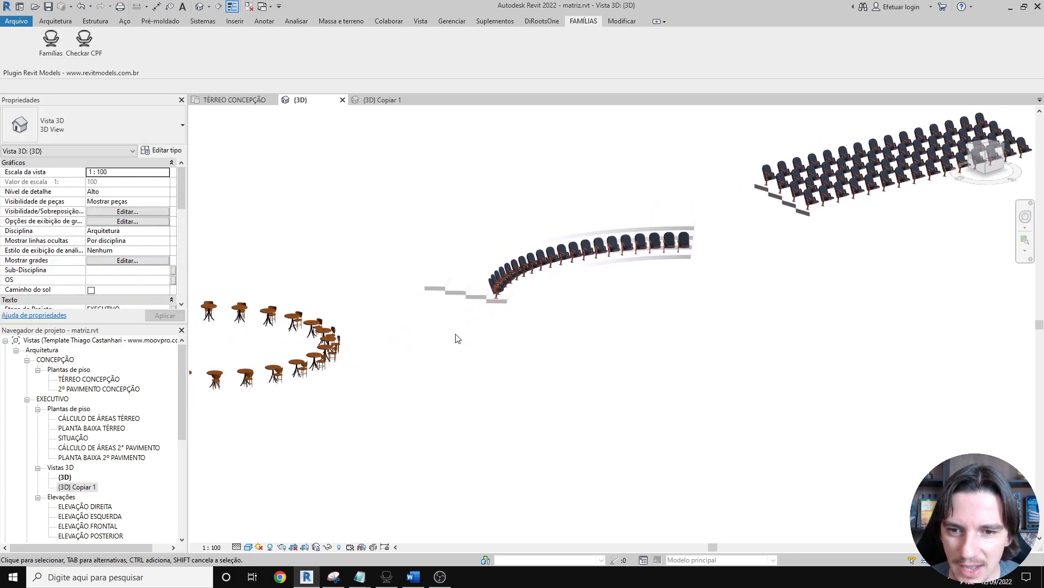
pyautogui.moveTo(602, 206); pyautogui.dragTo(683, 129, button='middle')
pyautogui.scroll(-2, 683, 129)
pyautogui.scroll(3, 462, 370)
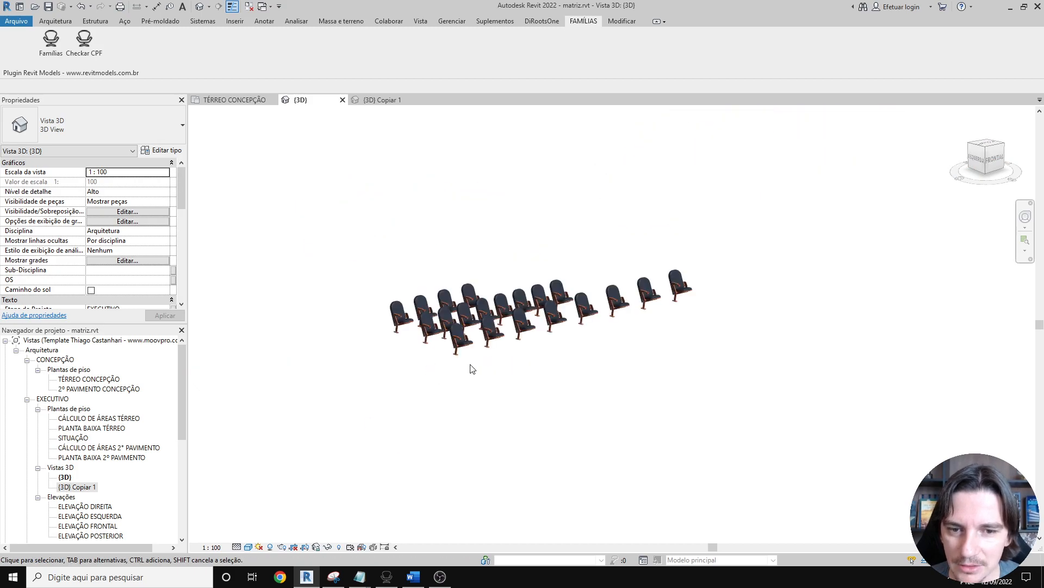
pyautogui.scroll(-5, 442, 345)
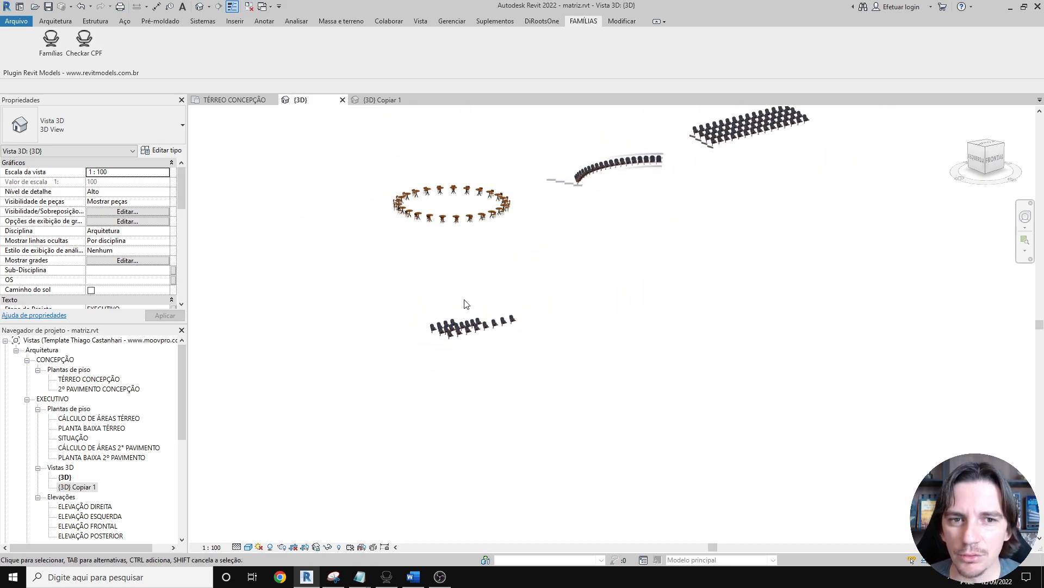
pyautogui.scroll(3, 509, 285)
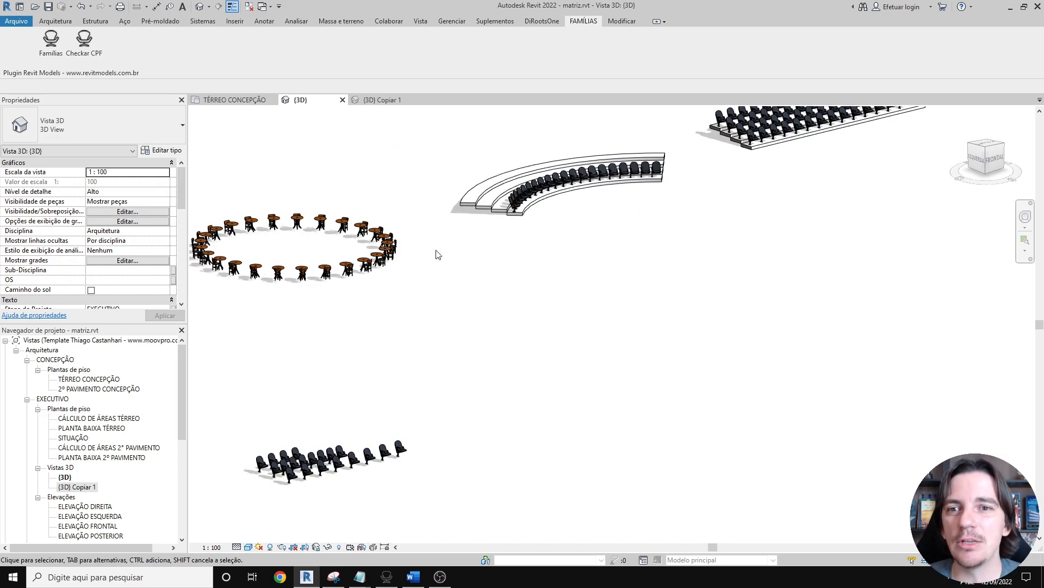
# - Delete all the practice chair rows in the TÉRREO CONCEPÇÃO floor plan
pyautogui.click(237, 101)
pyautogui.moveTo(306, 208); pyautogui.dragTo(648, 355)
pyautogui.press('Delete')
pyautogui.scroll(-2, 590, 297)
pyautogui.moveTo(542, 294); pyautogui.dragTo(527, 359, button='middle')
# - Open the {3D} Copiar 1 view and examine the curved and straight stepped floor slabs up close
pyautogui.click(389, 99)
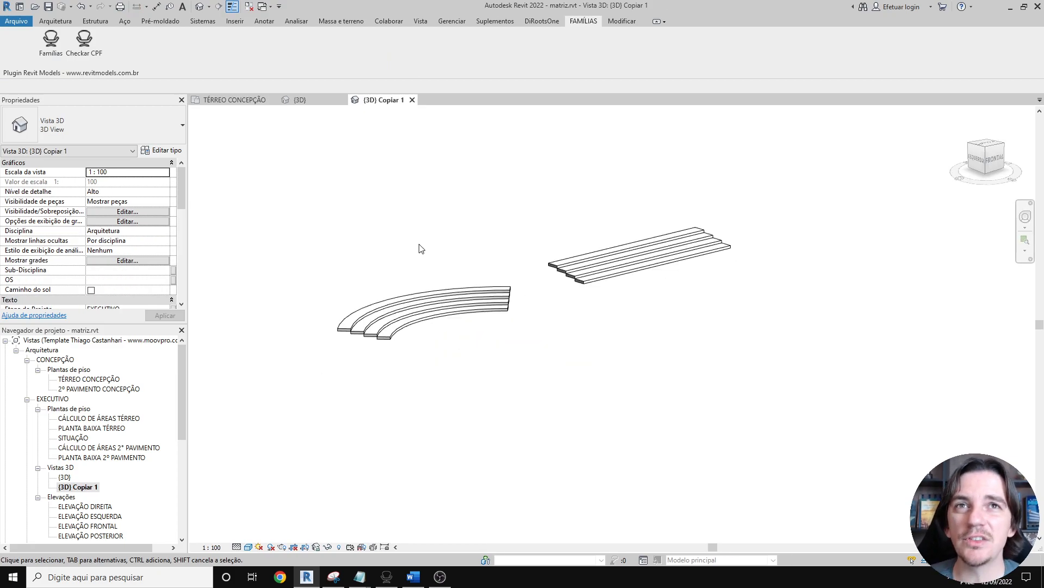
pyautogui.scroll(4, 375, 359)
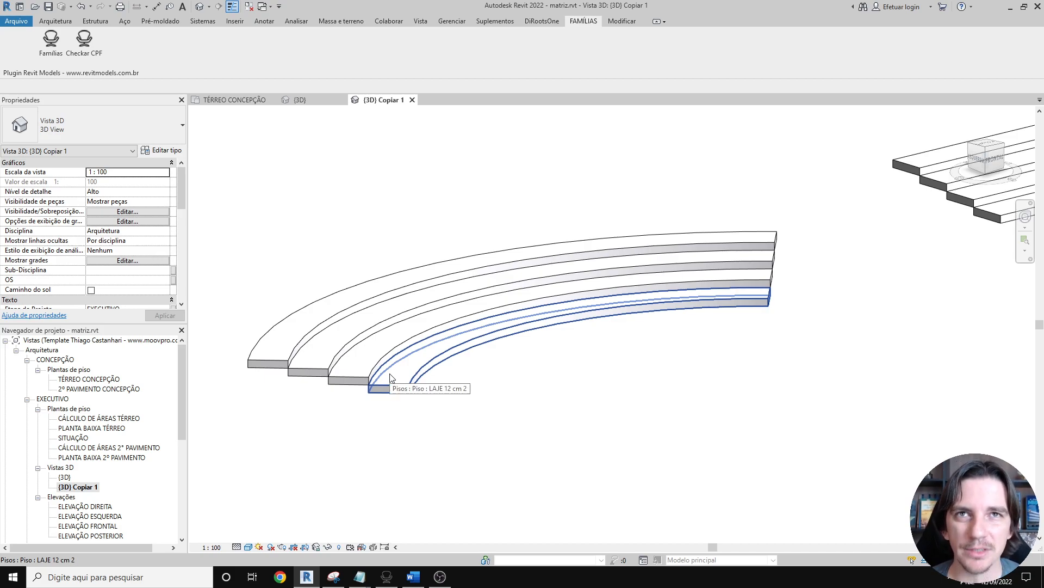
pyautogui.click(392, 378)
pyautogui.keyDown('shift'); pyautogui.moveTo(420, 389); pyautogui.dragTo(390, 415, button='middle'); pyautogui.keyUp('shift')
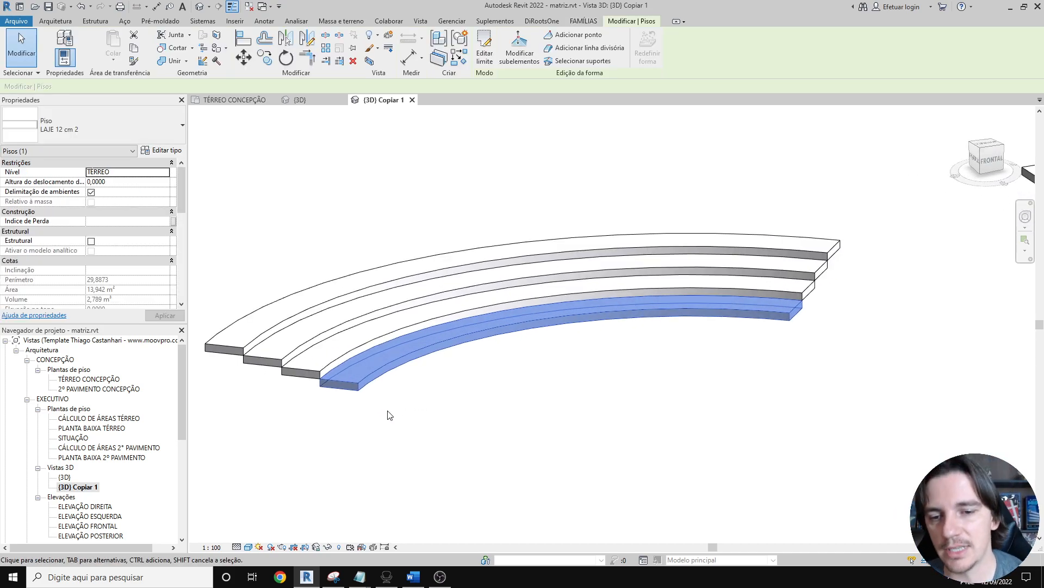
pyautogui.press('Escape')
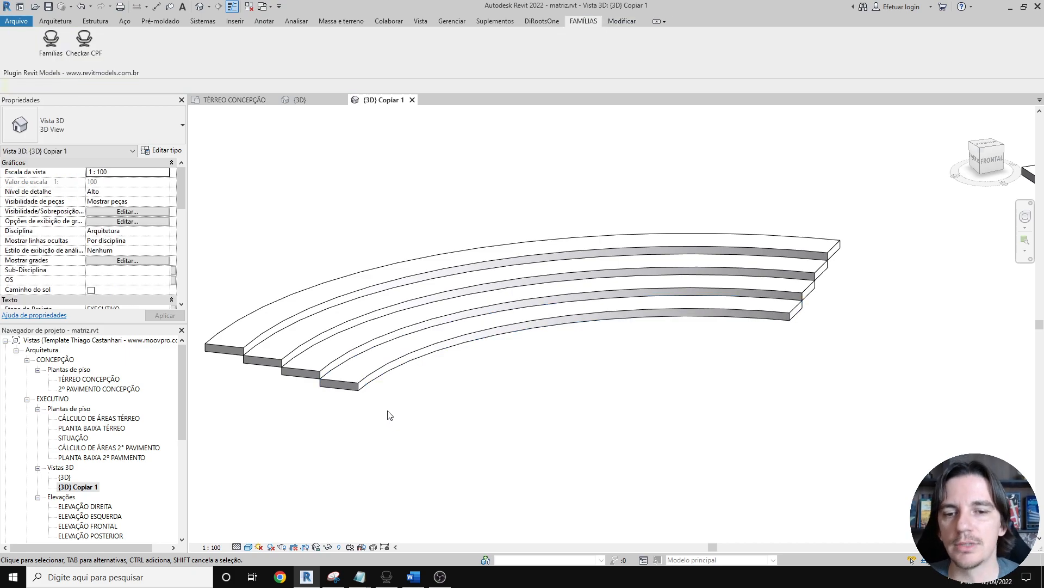
pyautogui.scroll(-1, 412, 416)
pyautogui.moveTo(412, 416); pyautogui.dragTo(490, 400, button='middle')
pyautogui.scroll(3, 455, 386)
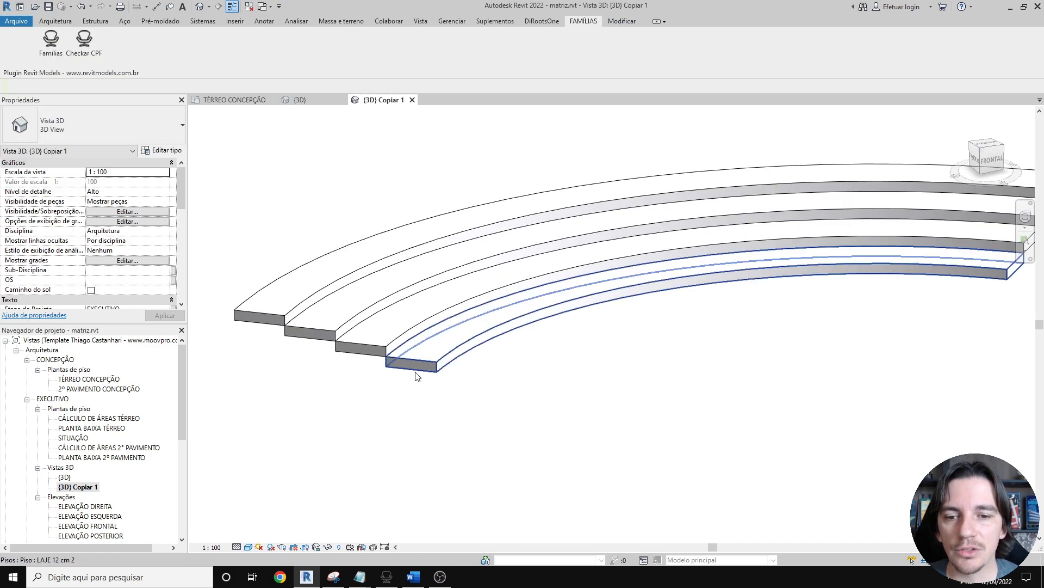
pyautogui.scroll(-1, 402, 383)
pyautogui.moveTo(847, 387); pyautogui.dragTo(346, 462, button='middle')
pyautogui.scroll(2, 503, 316)
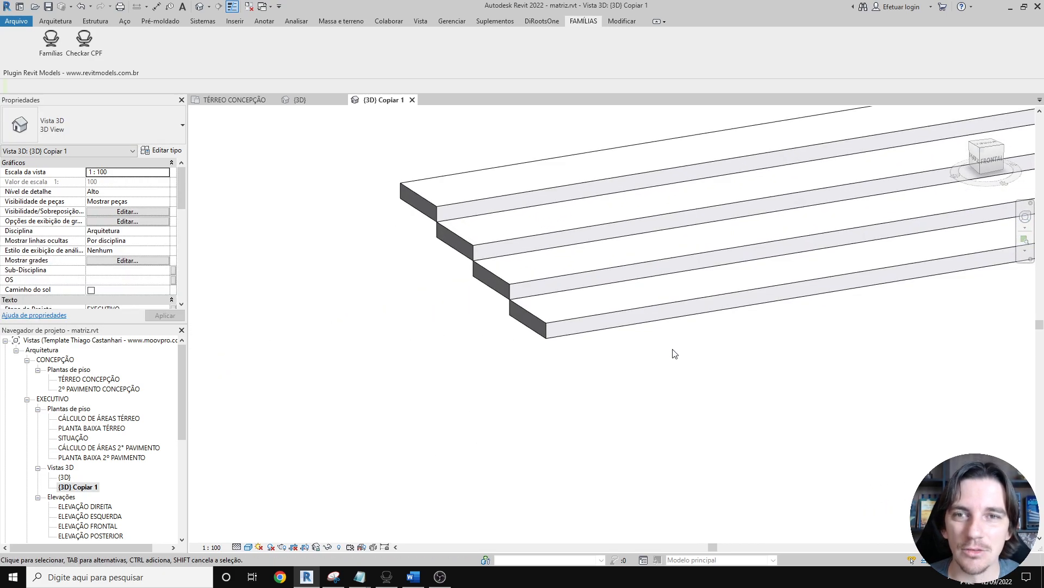
pyautogui.scroll(-1, 673, 381)
pyautogui.scroll(1, 663, 438)
pyautogui.scroll(-2, 653, 444)
pyautogui.moveTo(647, 445); pyautogui.dragTo(813, 329, button='middle')
pyautogui.moveTo(312, 439); pyautogui.dragTo(708, 377, button='middle')
pyautogui.scroll(1, 504, 409)
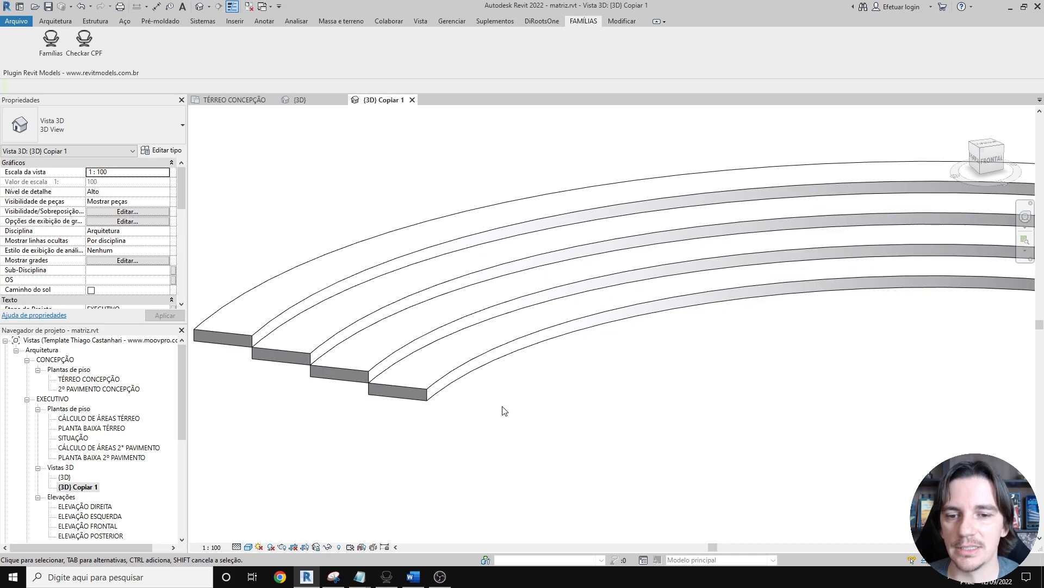
# - Set the work plane by picking the top face of the lowest curved floor step
pyautogui.click(63, 24)
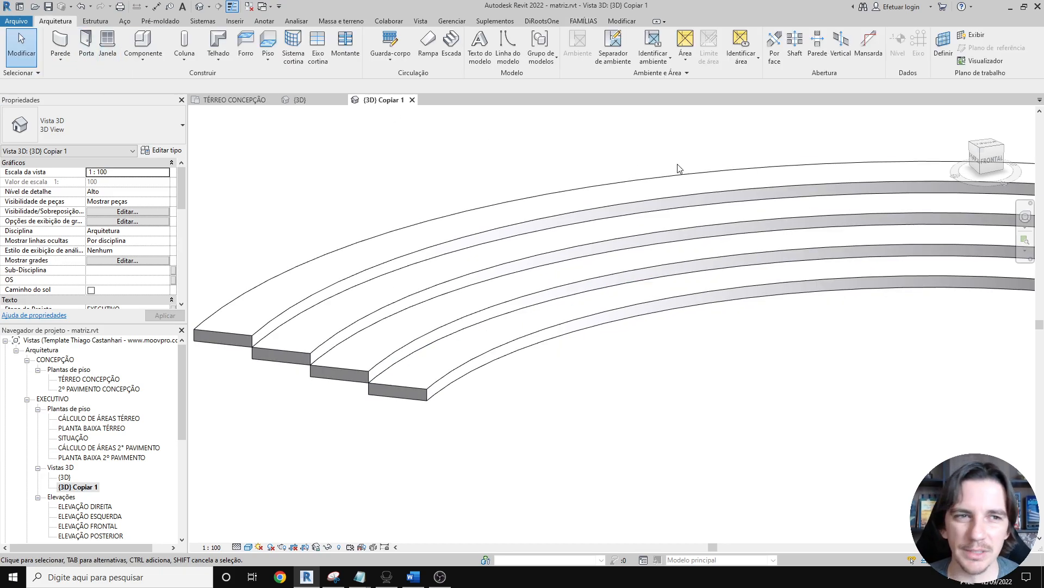
pyautogui.click(937, 63)
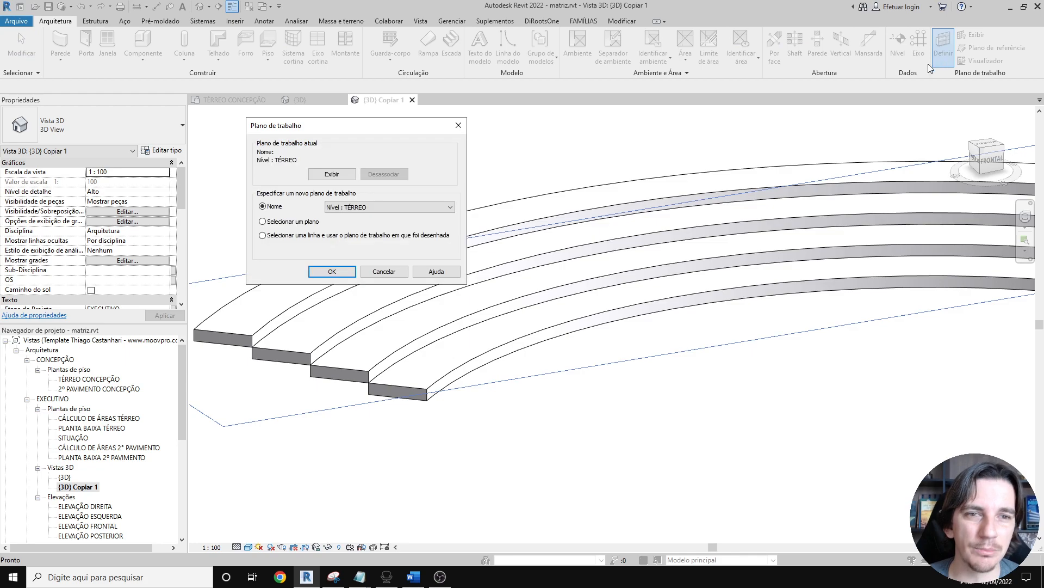
pyautogui.click(283, 224)
pyautogui.click(330, 270)
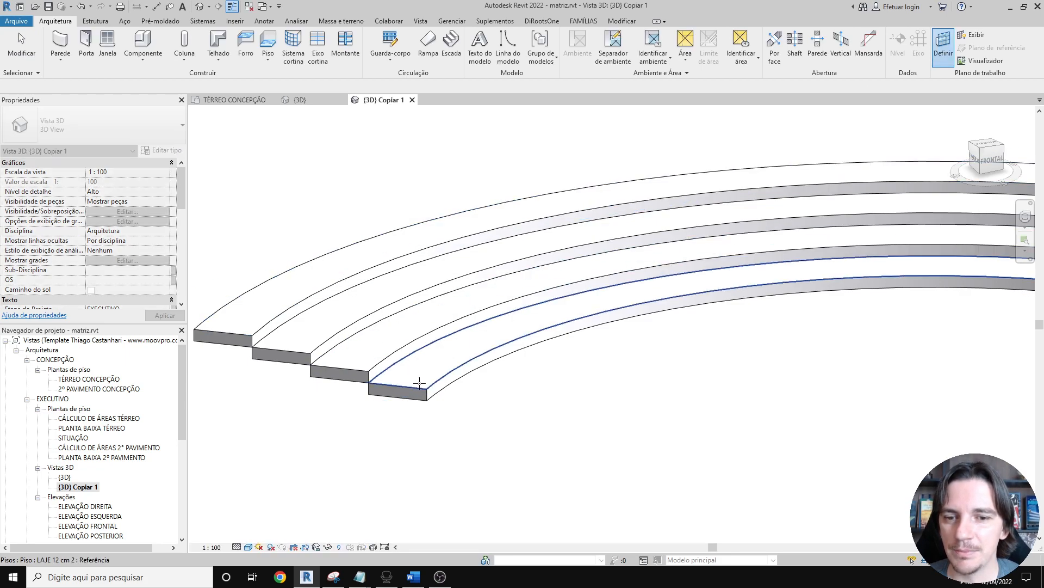
pyautogui.scroll(4, 411, 381)
pyautogui.scroll(1, 410, 373)
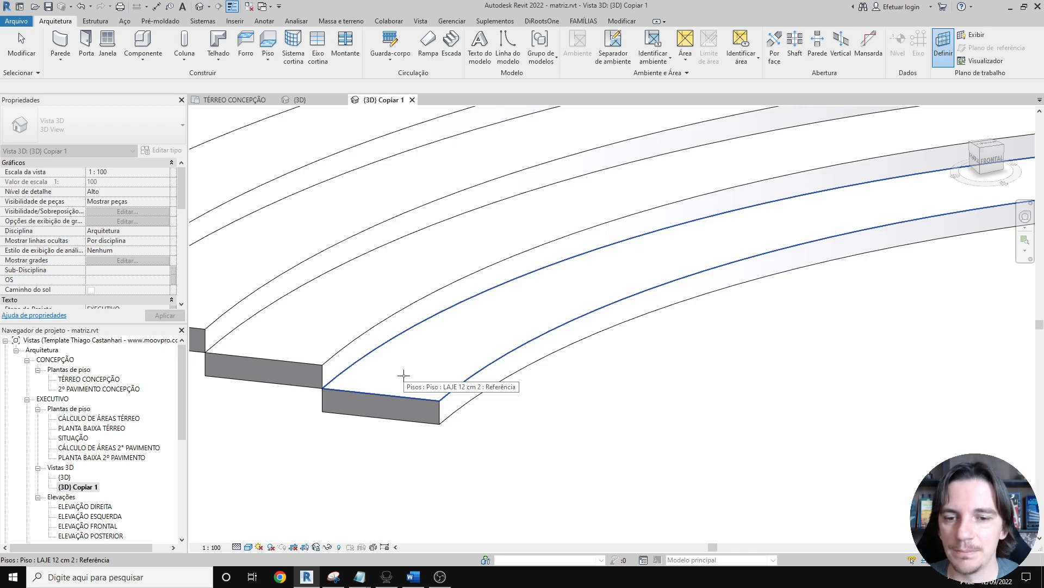
pyautogui.click(404, 375)
pyautogui.scroll(-2, 404, 376)
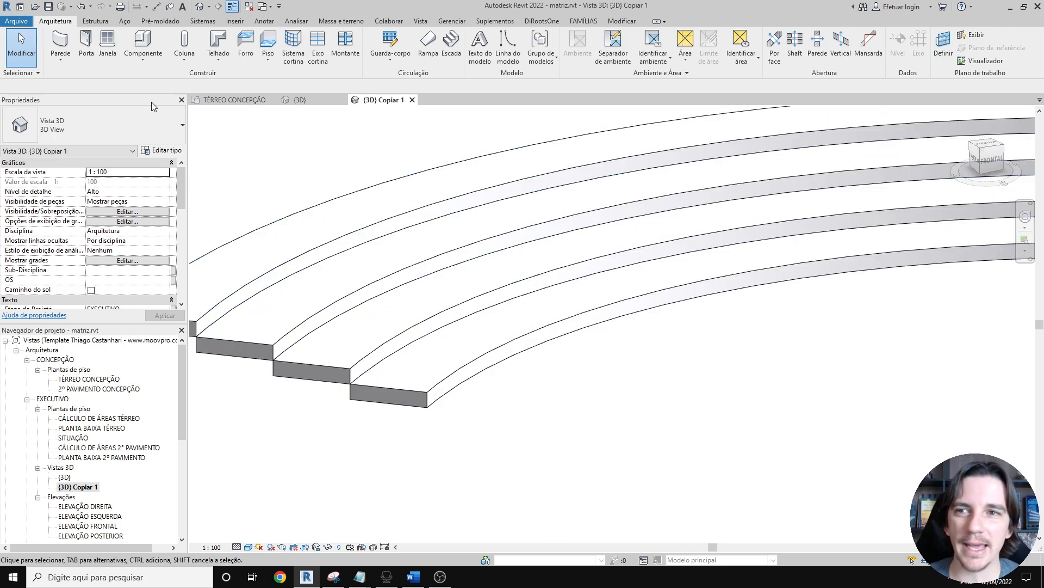
# - Show the active work plane, resize its grid around the curved steps, and inspect how it lies on the lowest step
pyautogui.click(971, 34)
pyautogui.scroll(-4, 521, 346)
pyautogui.keyDown('shift'); pyautogui.moveTo(521, 346); pyautogui.dragTo(644, 346, button='middle'); pyautogui.keyUp('shift')
pyautogui.scroll(-4, 646, 347)
pyautogui.scroll(2, 676, 341)
pyautogui.click(643, 344)
pyautogui.moveTo(587, 330); pyautogui.dragTo(504, 298)
pyautogui.moveTo(623, 264); pyautogui.dragTo(668, 210)
pyautogui.keyDown('shift'); pyautogui.moveTo(655, 369); pyautogui.dragTo(637, 294, button='middle'); pyautogui.keyUp('shift')
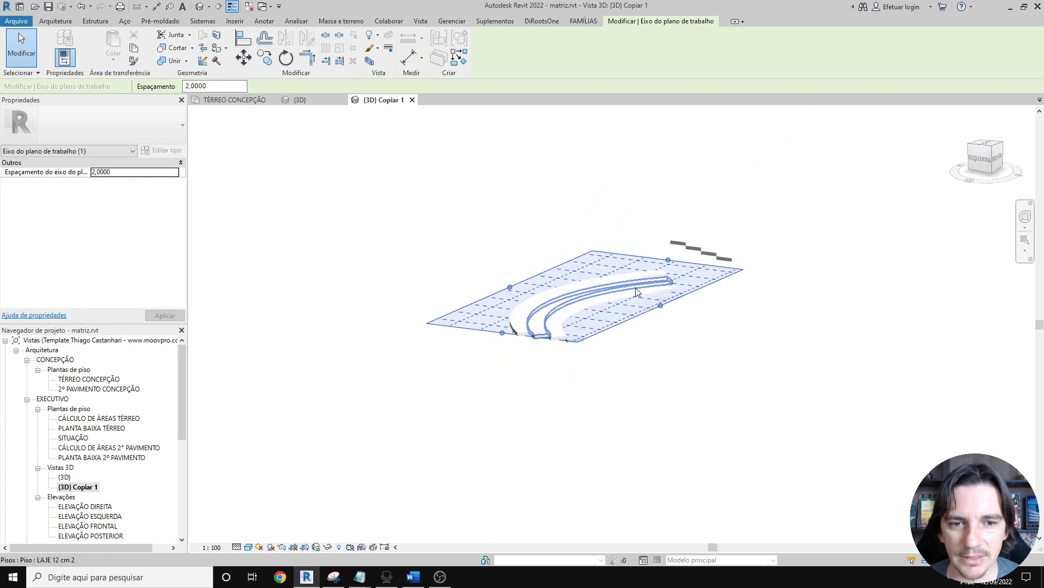
pyautogui.scroll(3, 613, 299)
pyautogui.scroll(4, 594, 422)
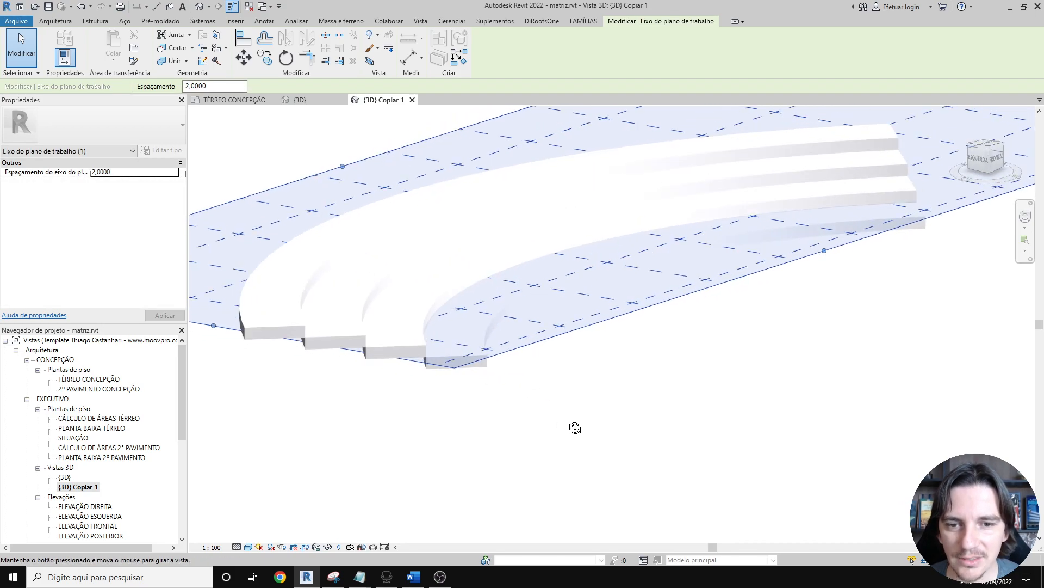
# - Hide the work plane and orient the 3D view to the top (SUPERIOR), centred on the curved steps
pyautogui.click(55, 21)
pyautogui.click(986, 35)
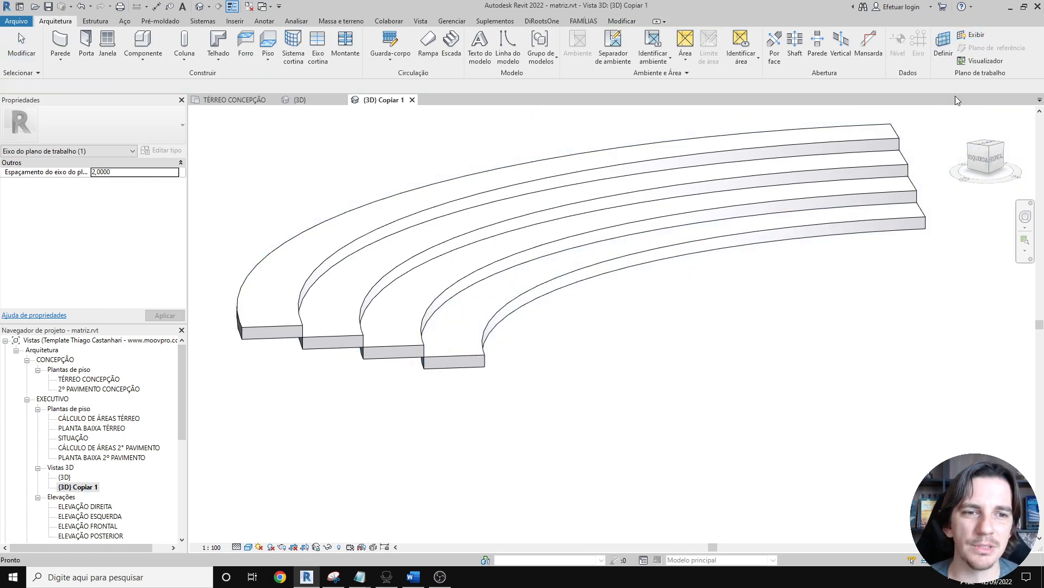
pyautogui.keyDown('shift'); pyautogui.moveTo(814, 281); pyautogui.dragTo(863, 311, button='middle'); pyautogui.keyUp('shift')
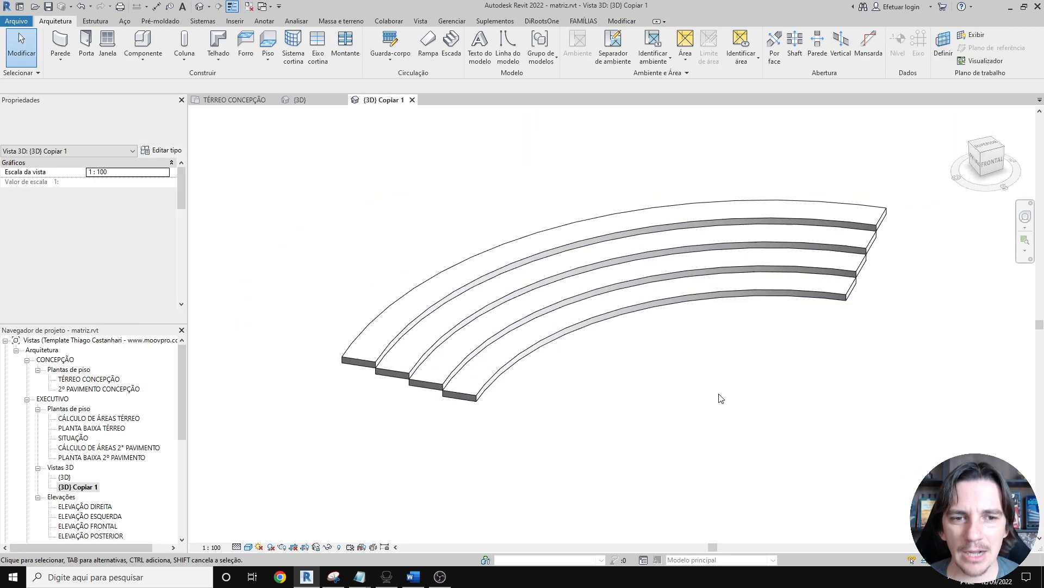
pyautogui.click(982, 151)
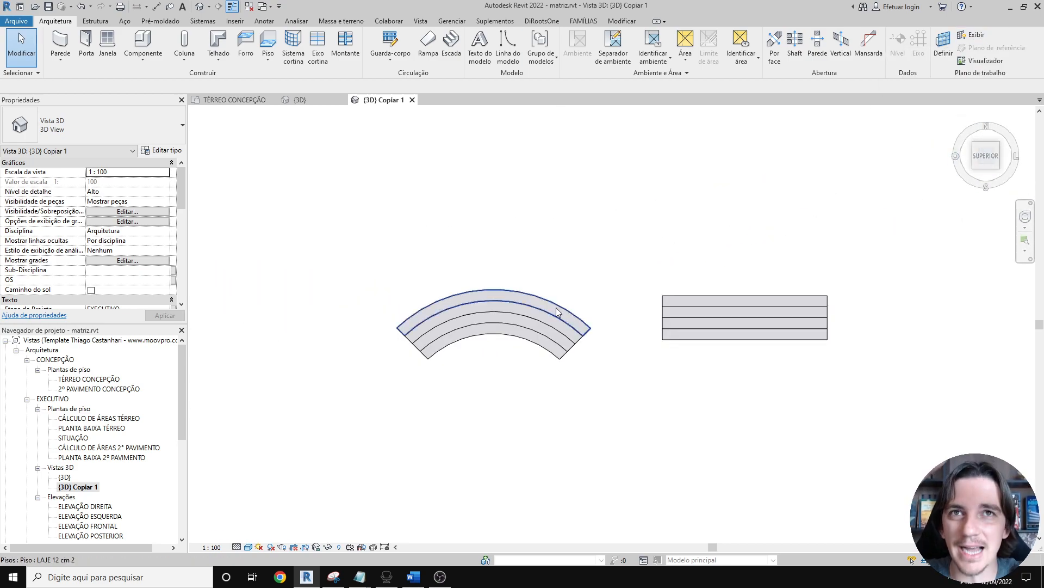
pyautogui.scroll(6, 554, 310)
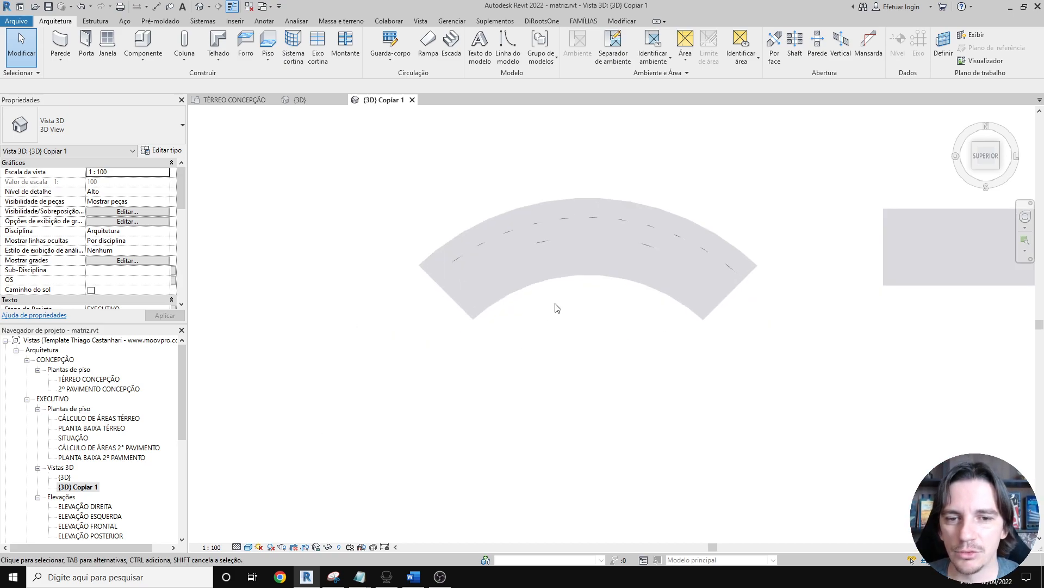
pyautogui.moveTo(560, 303); pyautogui.dragTo(482, 364, button='middle')
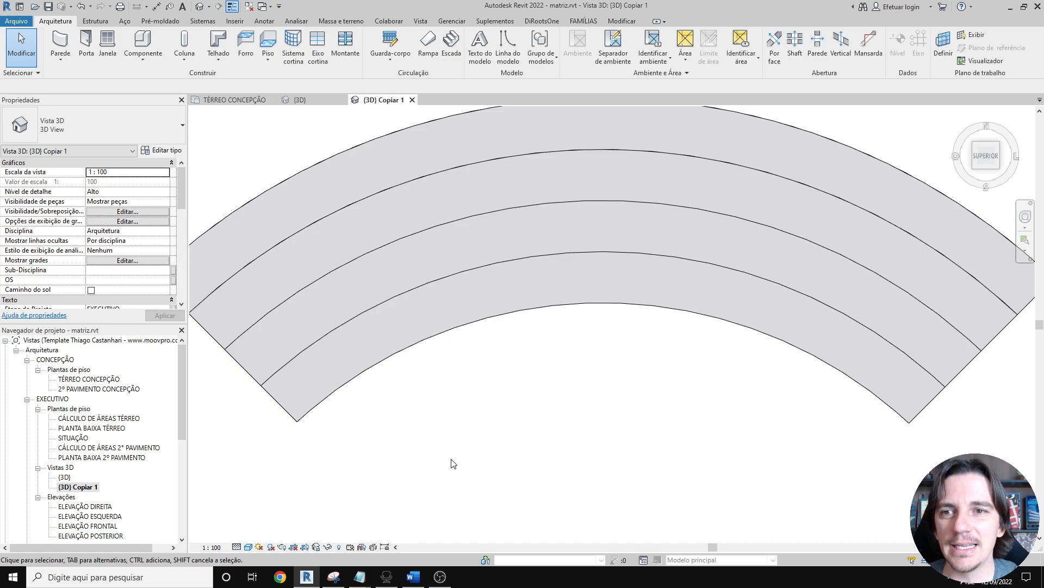
# - Draw a Verde model line on the lowest curved step by picking its inner edge with an inward offset of 0,5
pyautogui.press('l')
pyautogui.press('i')
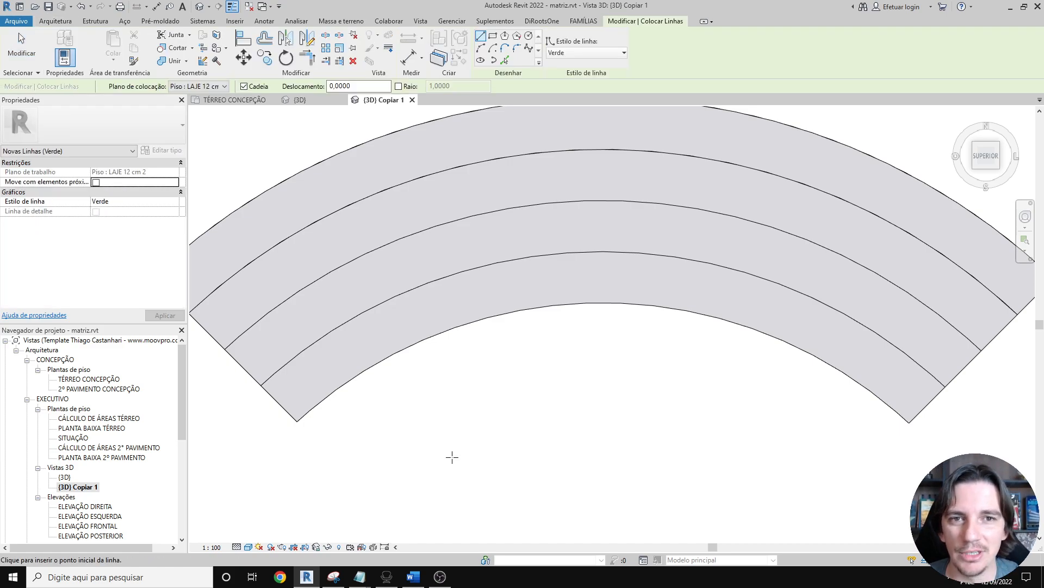
pyautogui.click(591, 52)
pyautogui.scroll(1, 571, 234)
pyautogui.scroll(-1, 572, 234)
pyautogui.click(570, 237)
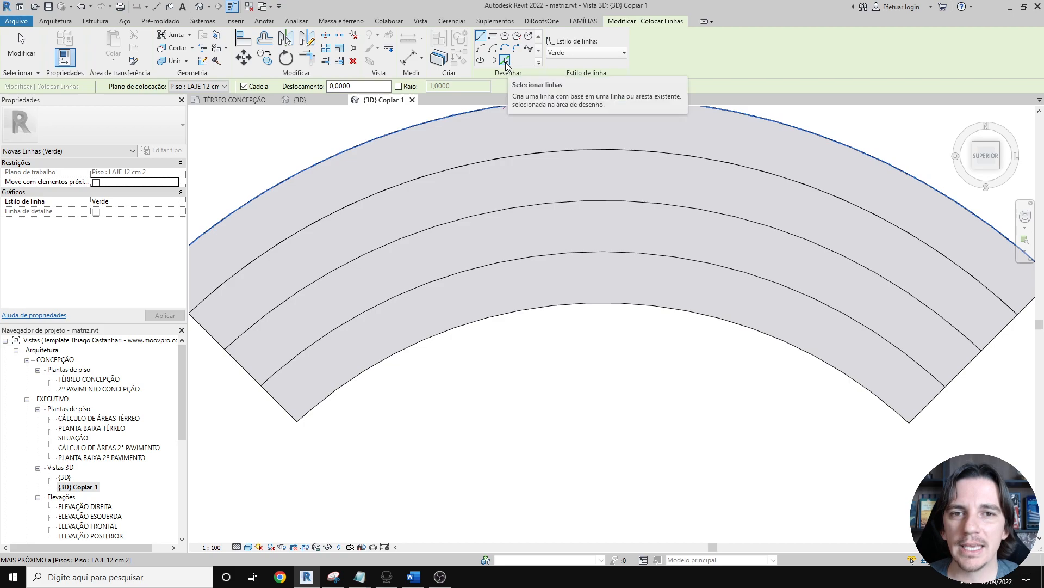
pyautogui.click(506, 60)
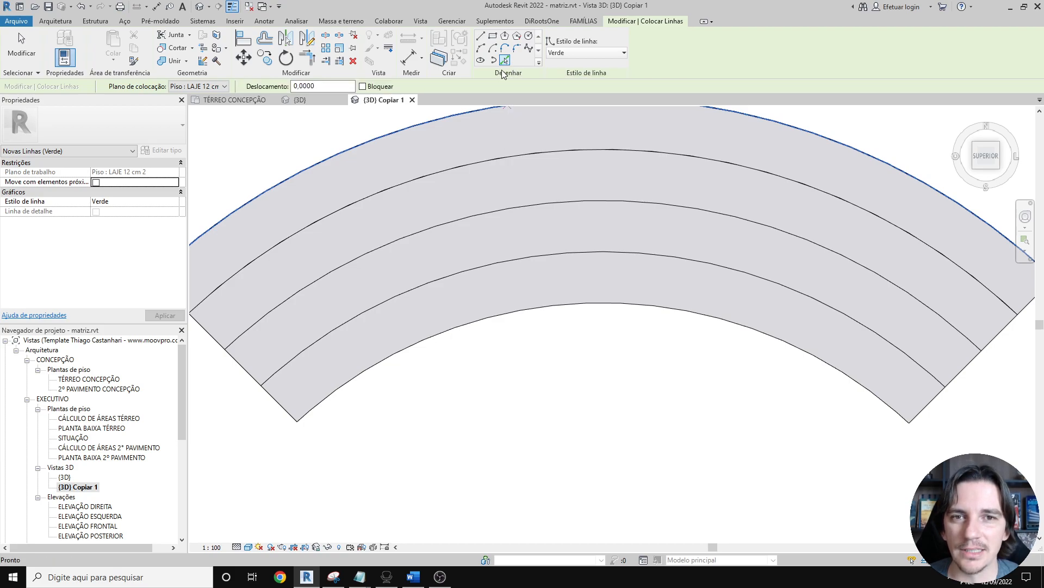
pyautogui.moveTo(311, 86); pyautogui.dragTo(280, 85)
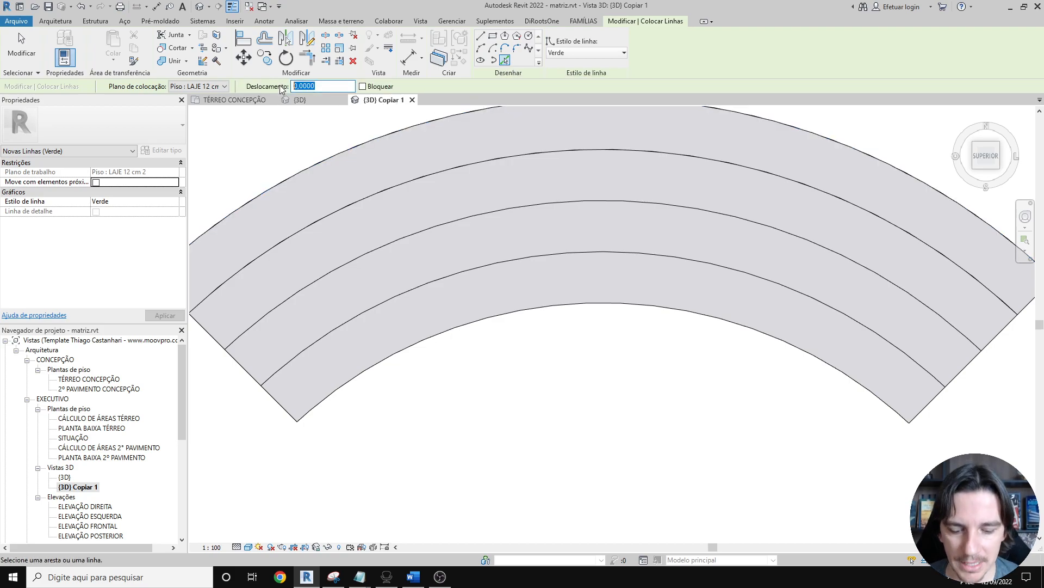
pyautogui.write('0,5')
pyautogui.press('Return')
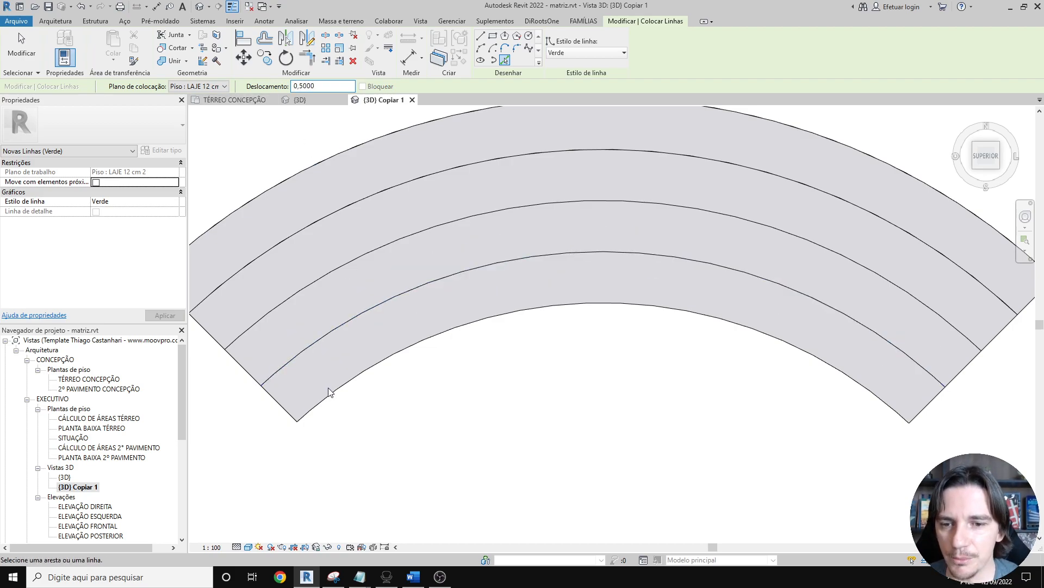
pyautogui.scroll(1, 330, 391)
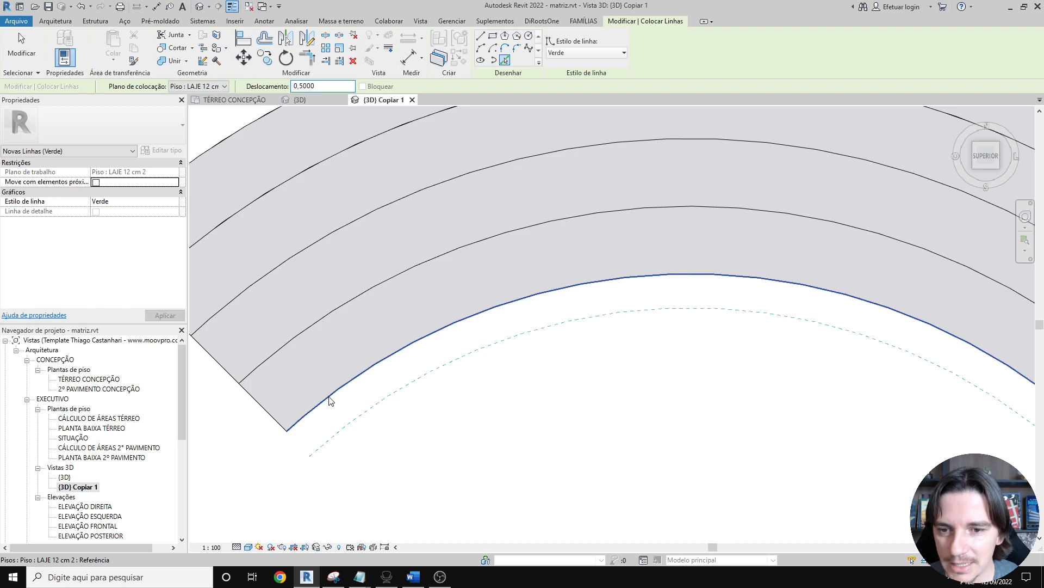
pyautogui.scroll(1, 327, 397)
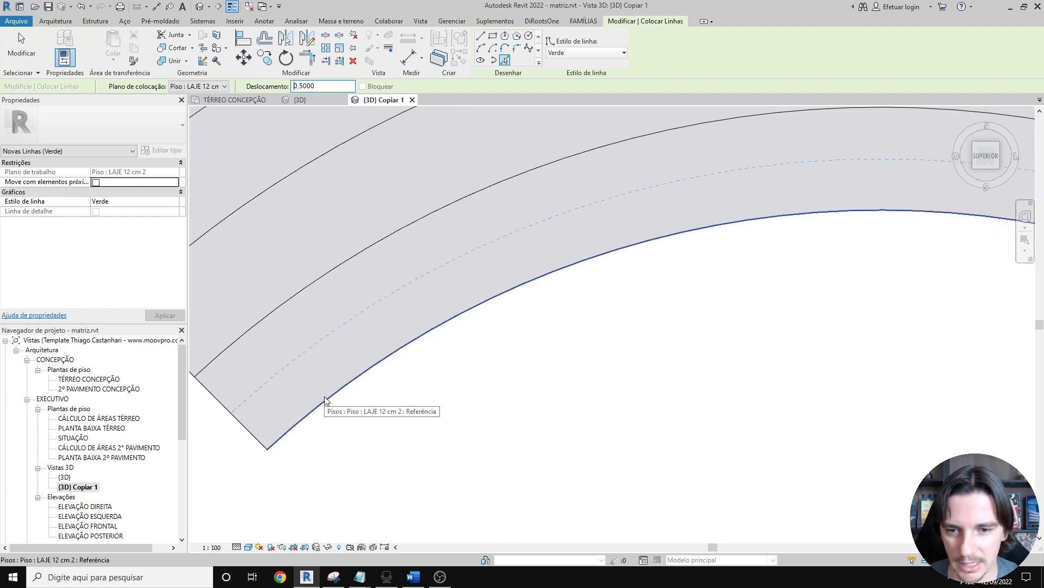
pyautogui.click(326, 400)
pyautogui.press('Escape')
pyautogui.press('Escape')
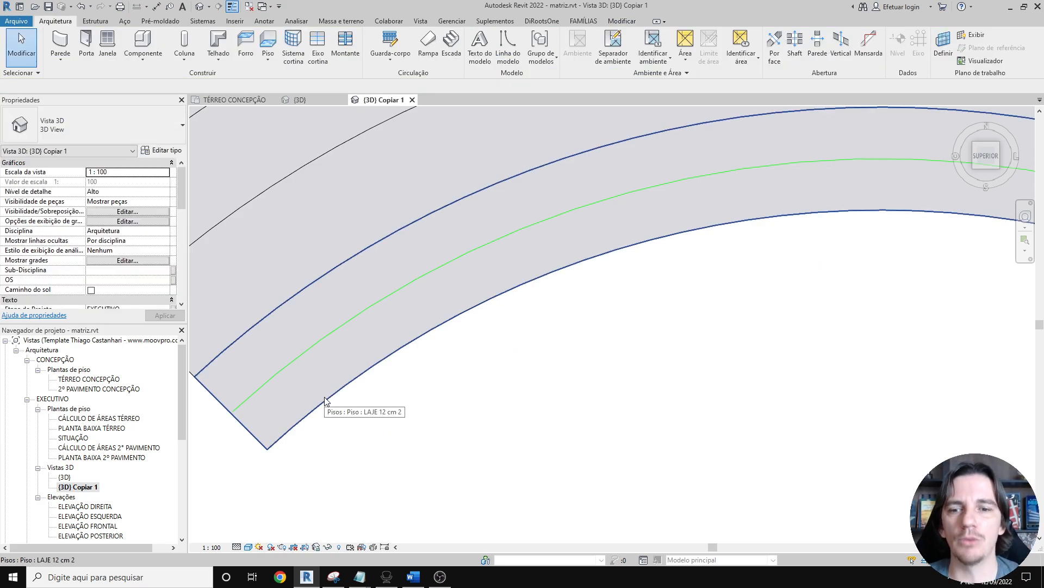
pyautogui.scroll(-1, 279, 400)
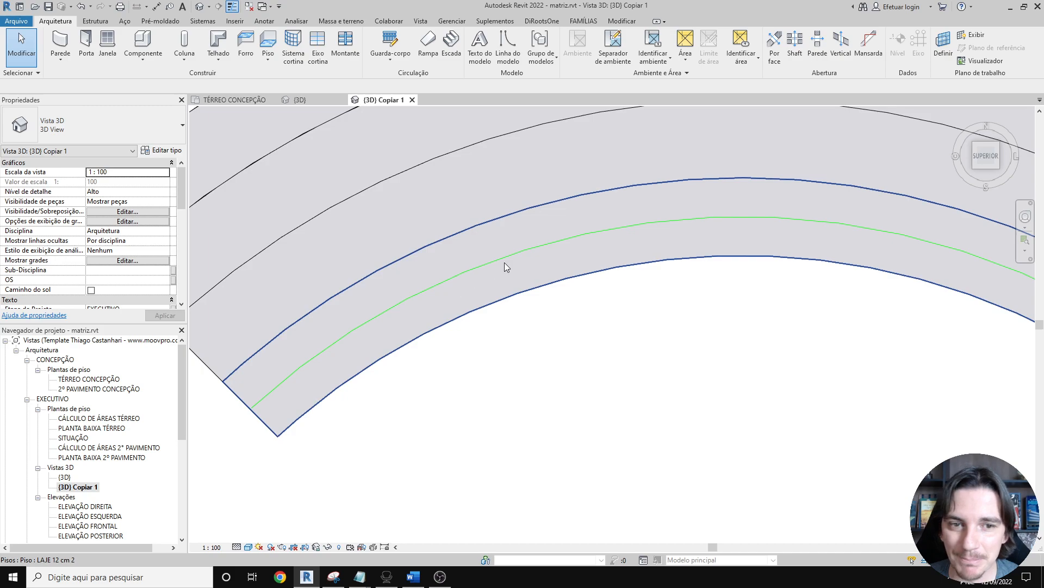
pyautogui.moveTo(824, 220); pyautogui.dragTo(496, 234, button='middle')
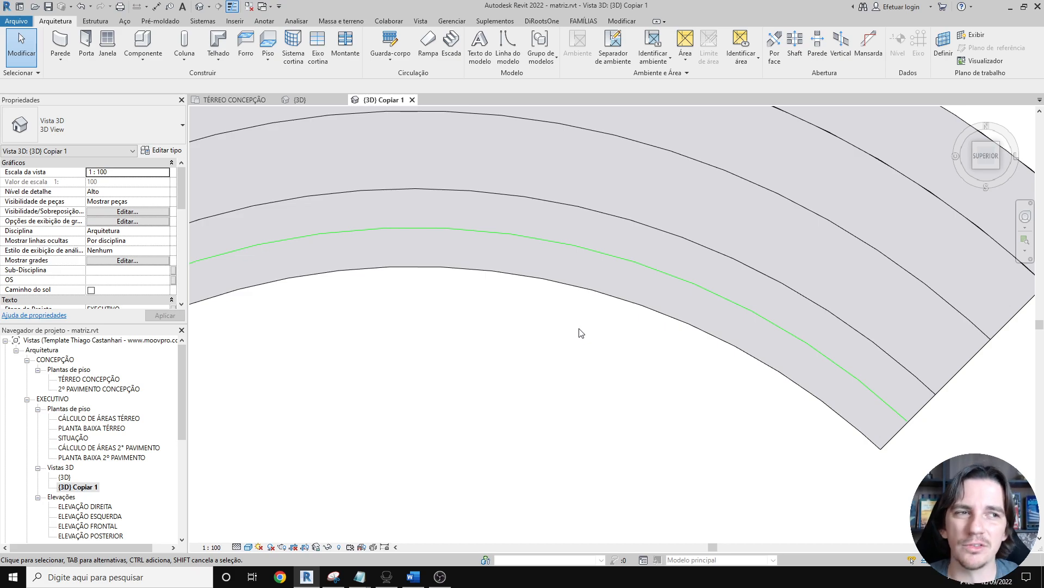
pyautogui.moveTo(492, 333); pyautogui.dragTo(755, 299, button='middle')
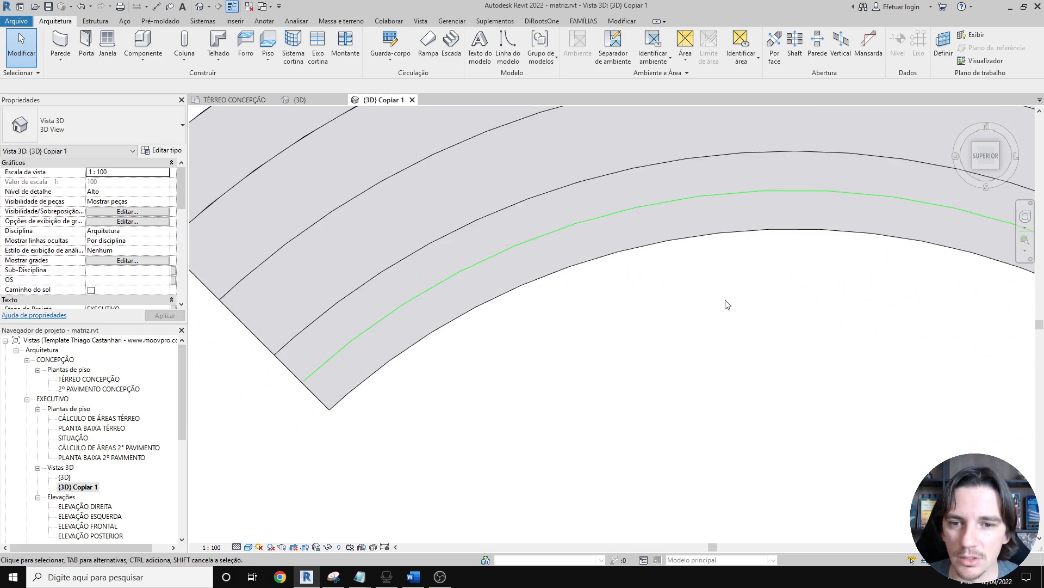
pyautogui.press('c')
pyautogui.press('m')
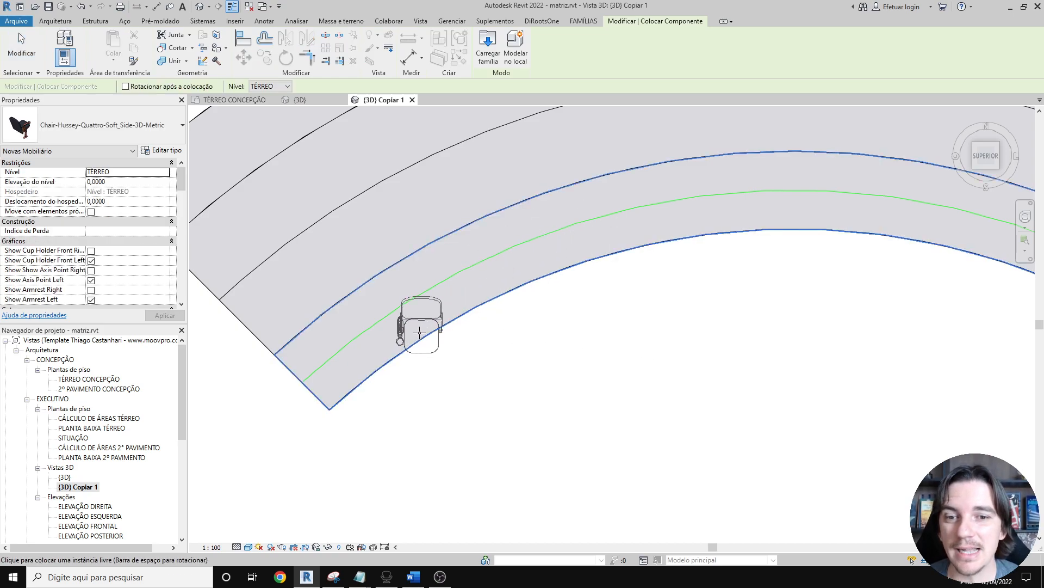
pyautogui.scroll(2, 416, 333)
pyautogui.moveTo(416, 333); pyautogui.dragTo(505, 215, button='middle')
pyautogui.scroll(2, 439, 253)
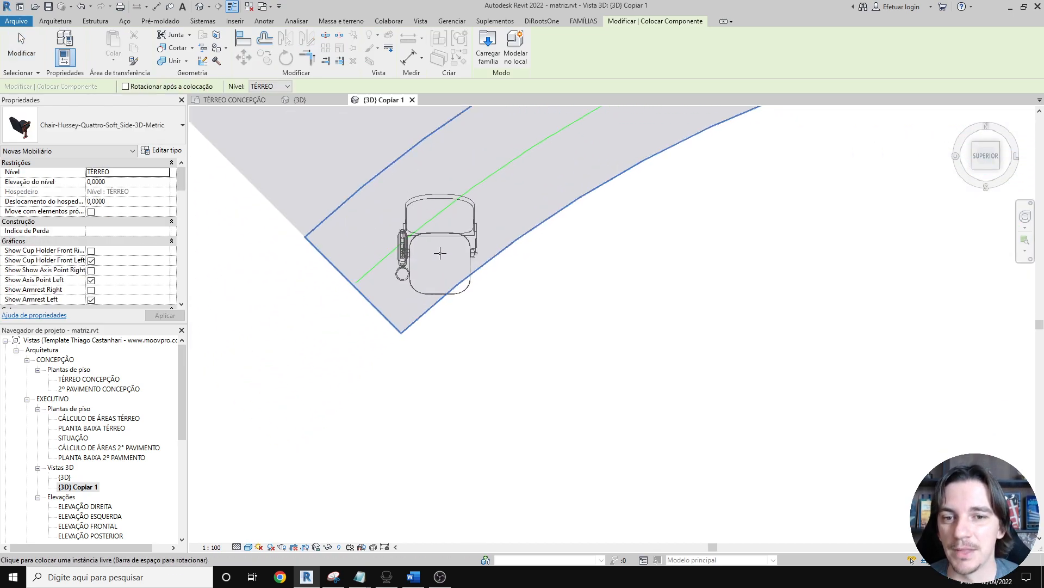
pyautogui.scroll(2, 440, 253)
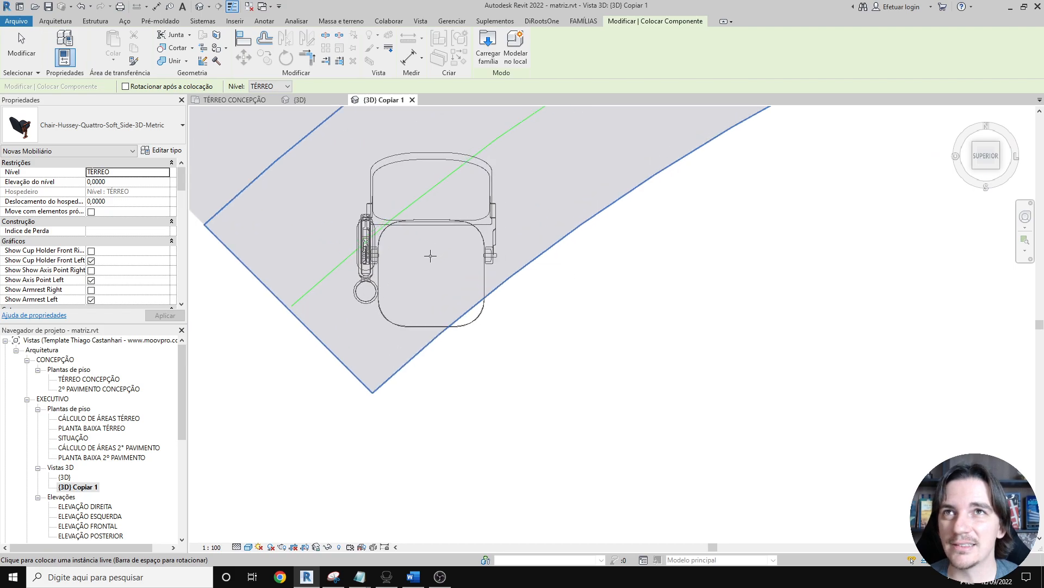
pyautogui.scroll(2, 536, 328)
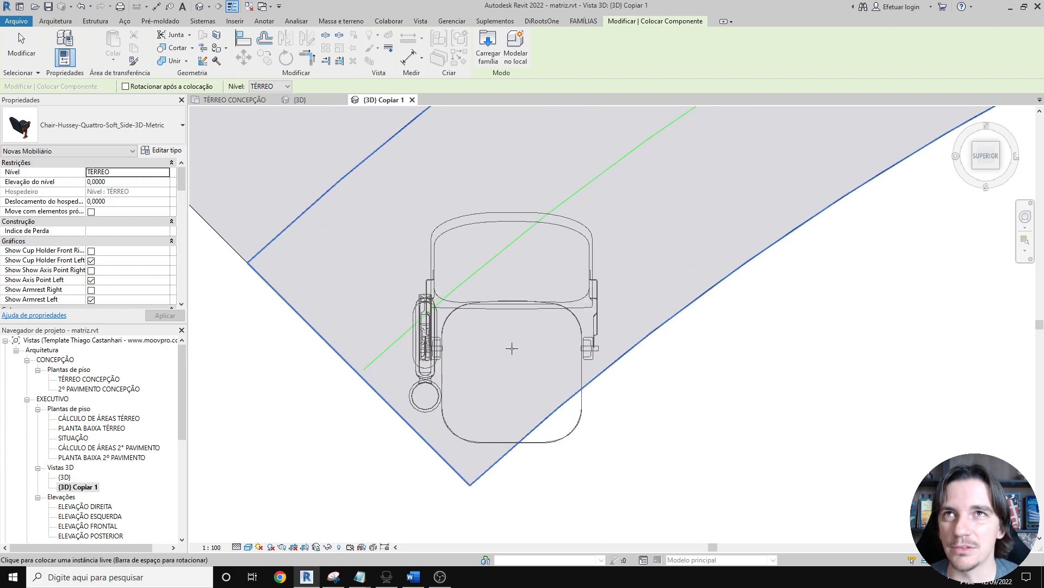
pyautogui.scroll(2, 511, 348)
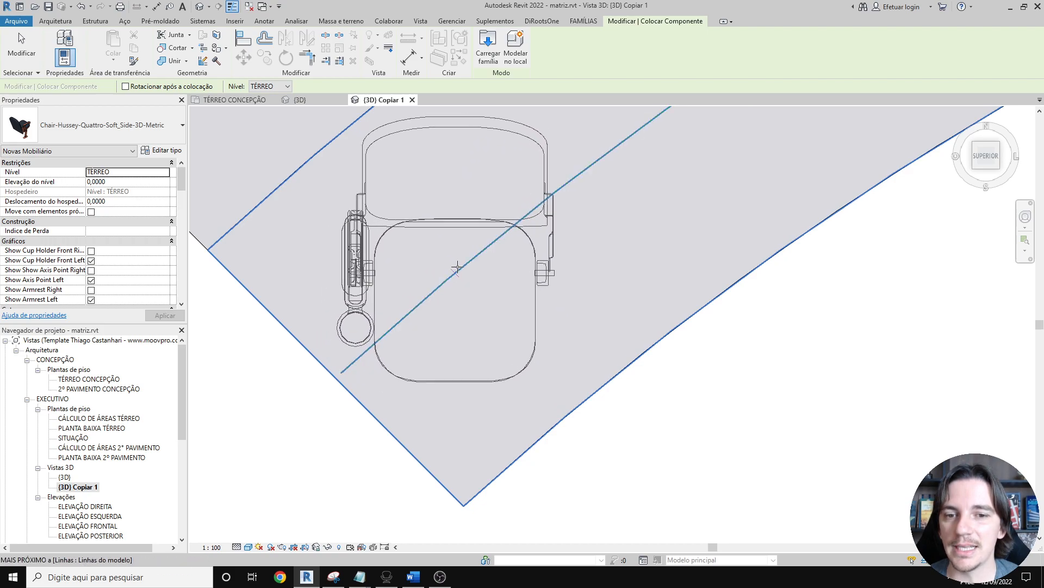
pyautogui.moveTo(460, 269); pyautogui.dragTo(422, 328, button='middle')
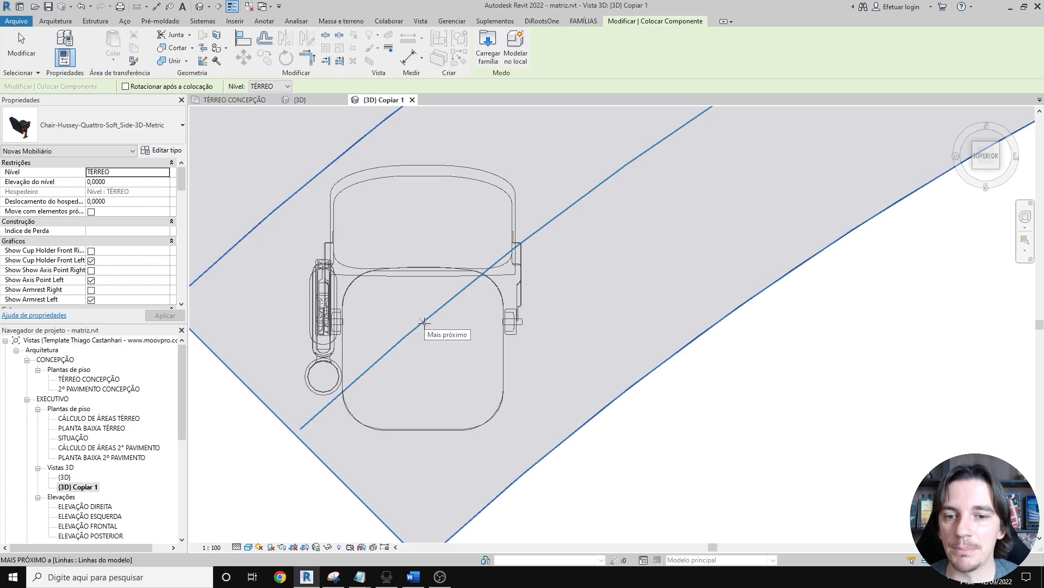
pyautogui.press('space')
pyautogui.scroll(-2, 488, 275)
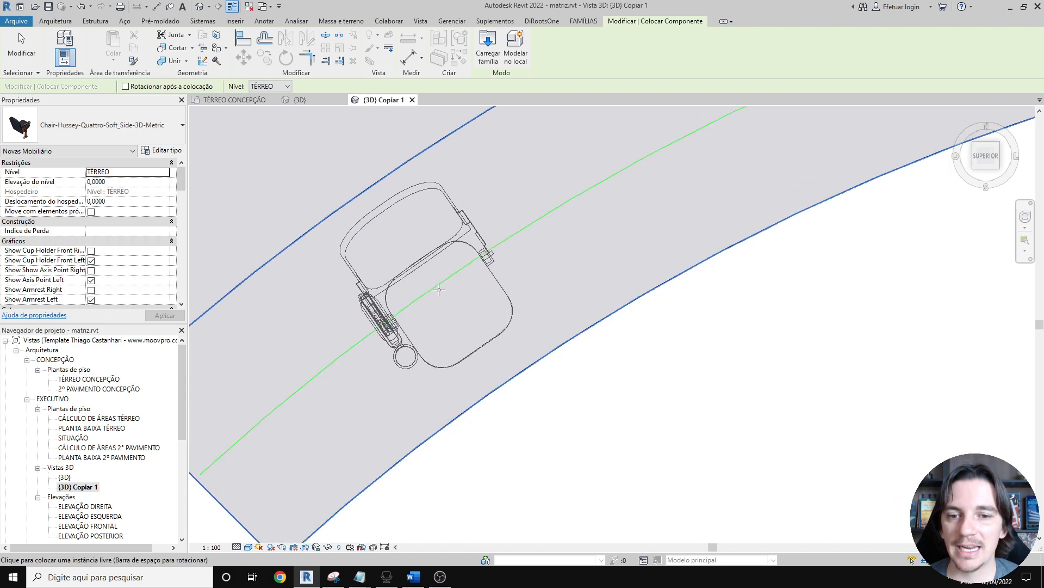
pyautogui.moveTo(387, 325); pyautogui.dragTo(542, 201, button='middle')
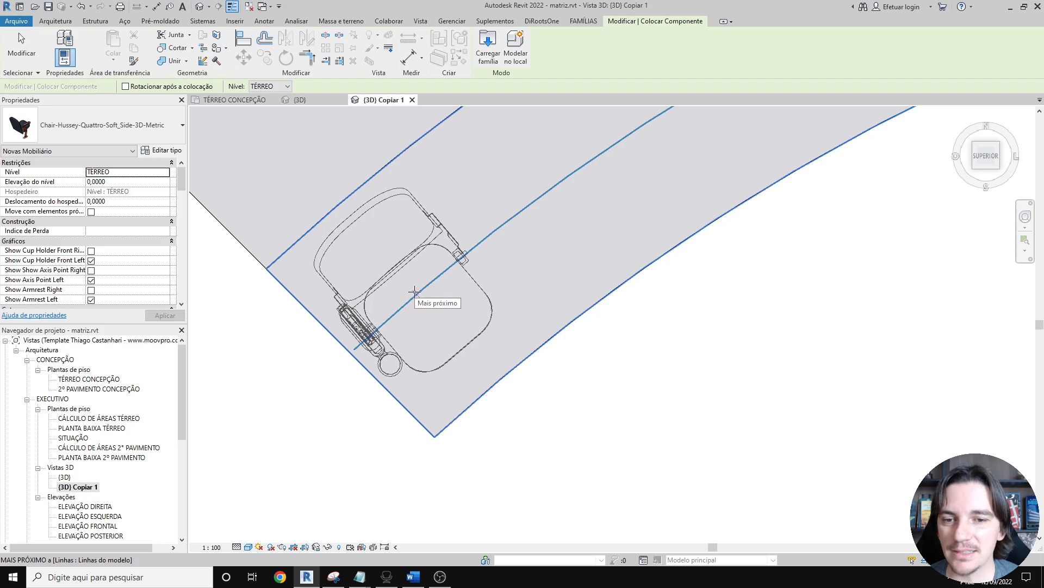
pyautogui.press('Escape')
pyautogui.press('Escape')
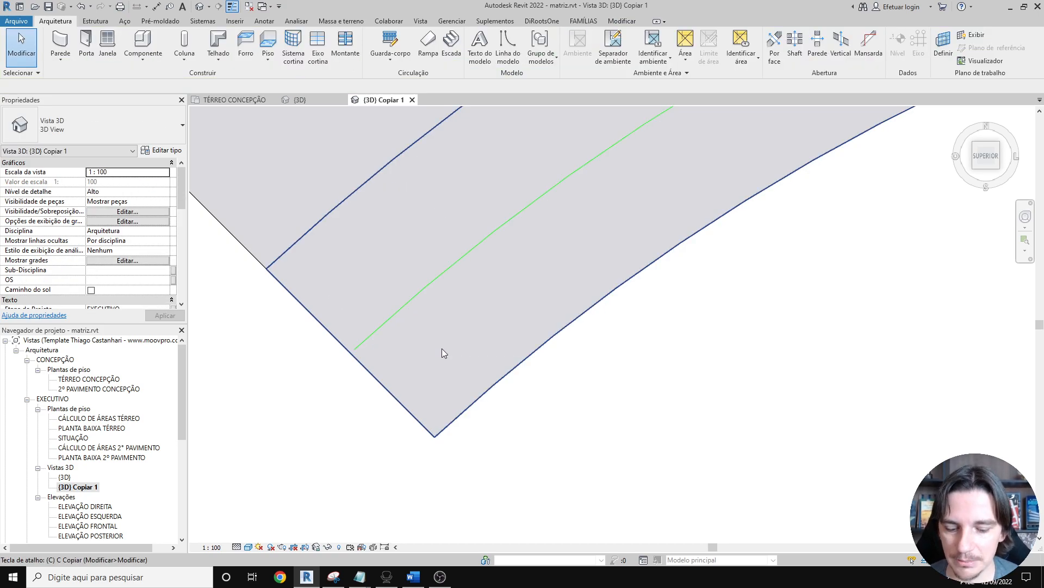
# - Place a Chair-Hussey-Quattro-Soft_Side-3D-Metric centred on the green guide line near its left end, rotated to follow the curve
pyautogui.press('c')
pyautogui.press('m')
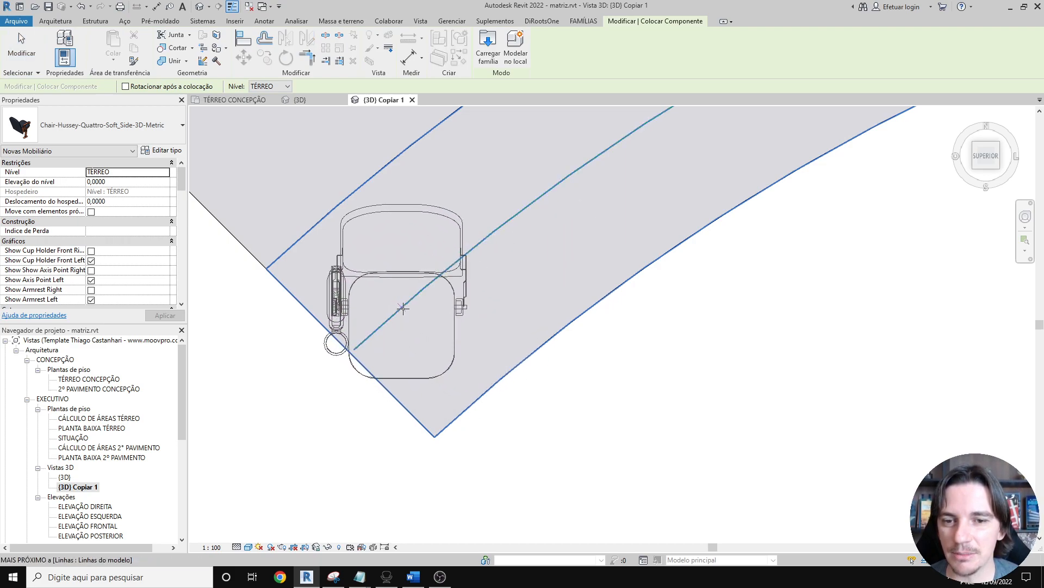
pyautogui.press('space')
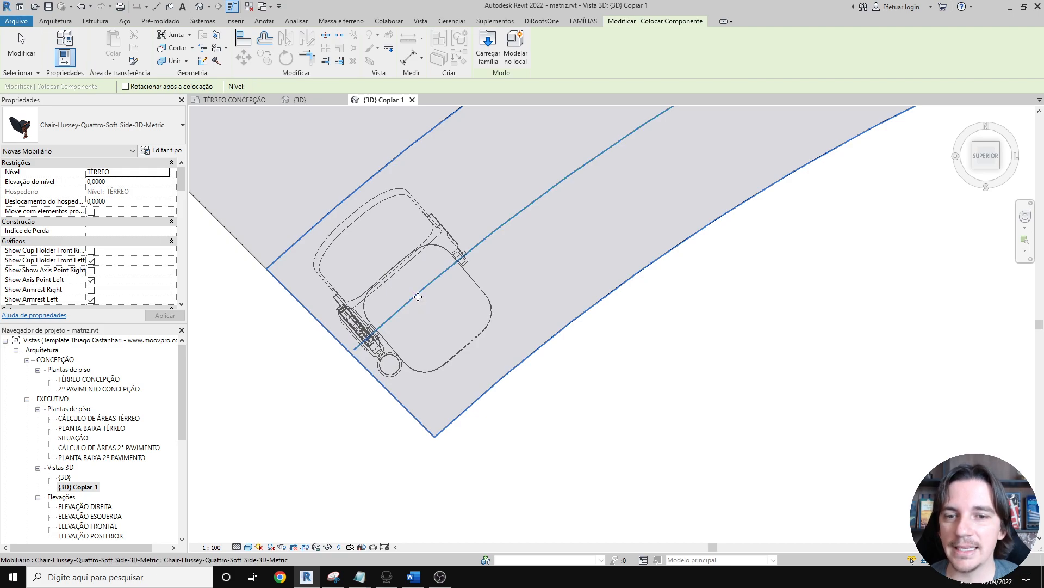
pyautogui.click(418, 296)
pyautogui.scroll(-2, 406, 344)
pyautogui.press('Escape')
pyautogui.press('Escape')
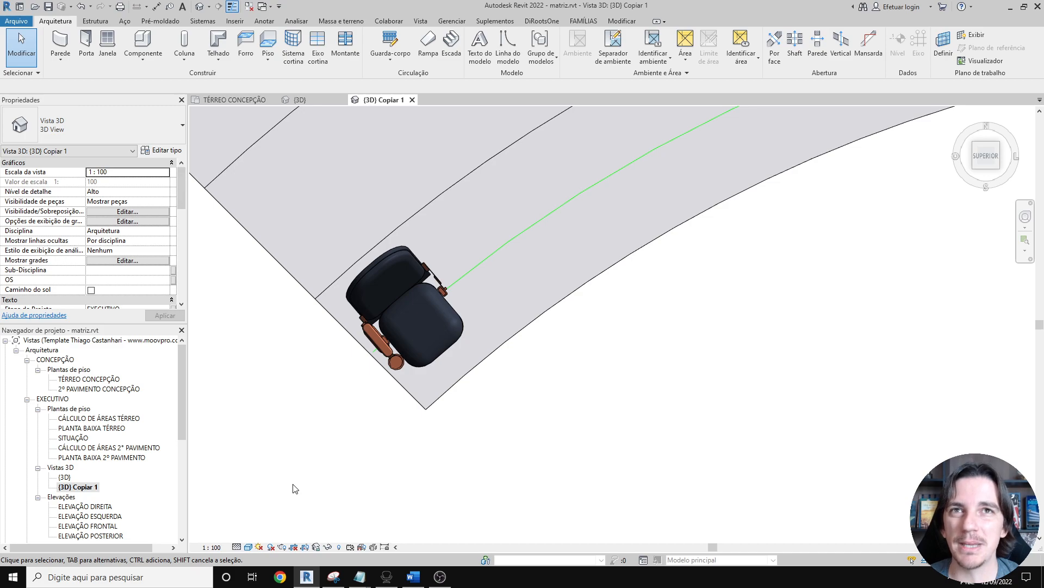
# - Add a radial dimension in the RAIO style to the green guide line to mark its centre
pyautogui.click(263, 22)
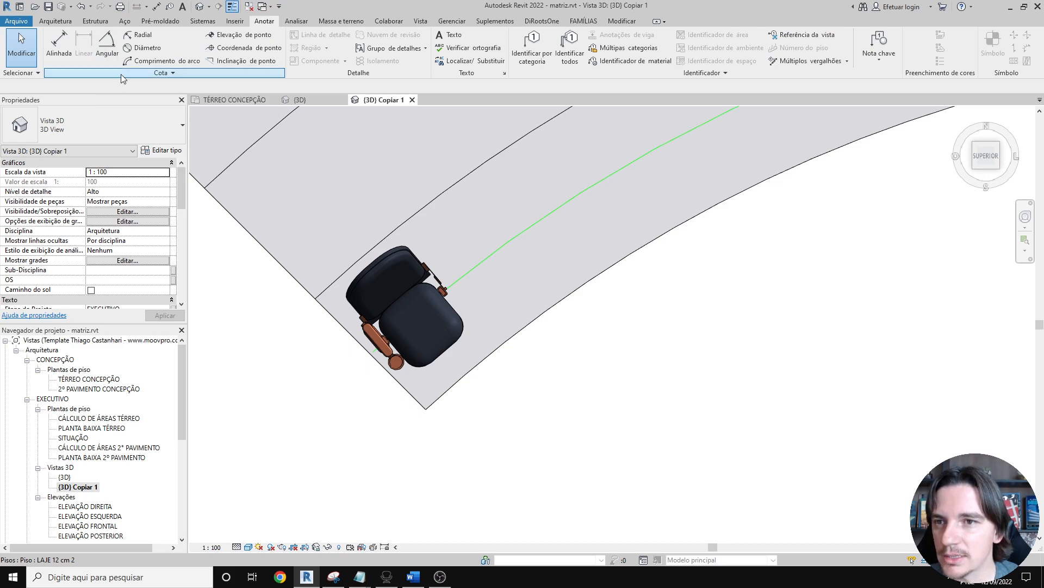
pyautogui.click(143, 36)
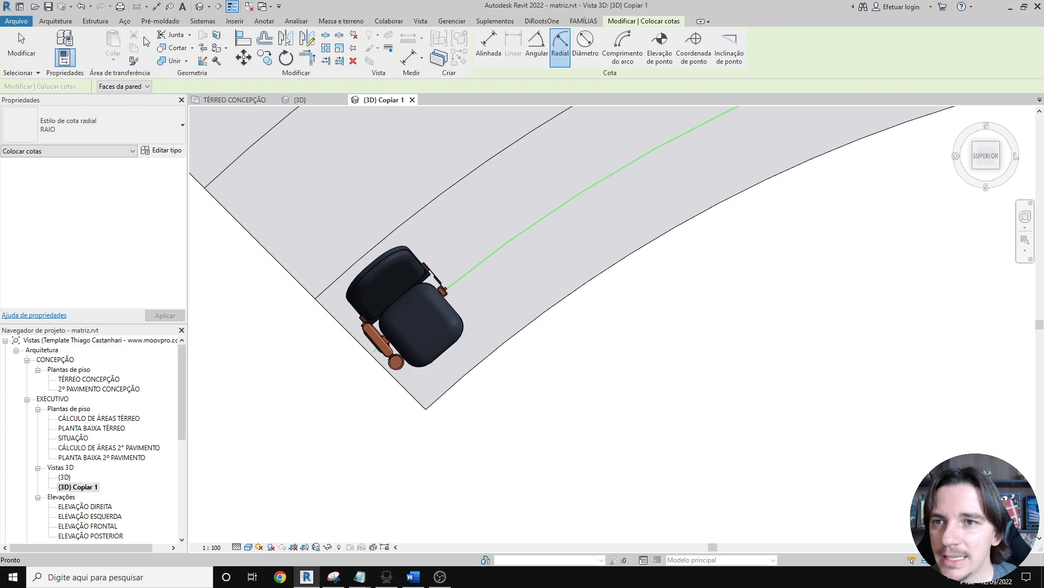
pyautogui.scroll(-2, 571, 210)
pyautogui.moveTo(587, 223); pyautogui.dragTo(420, 236, button='middle')
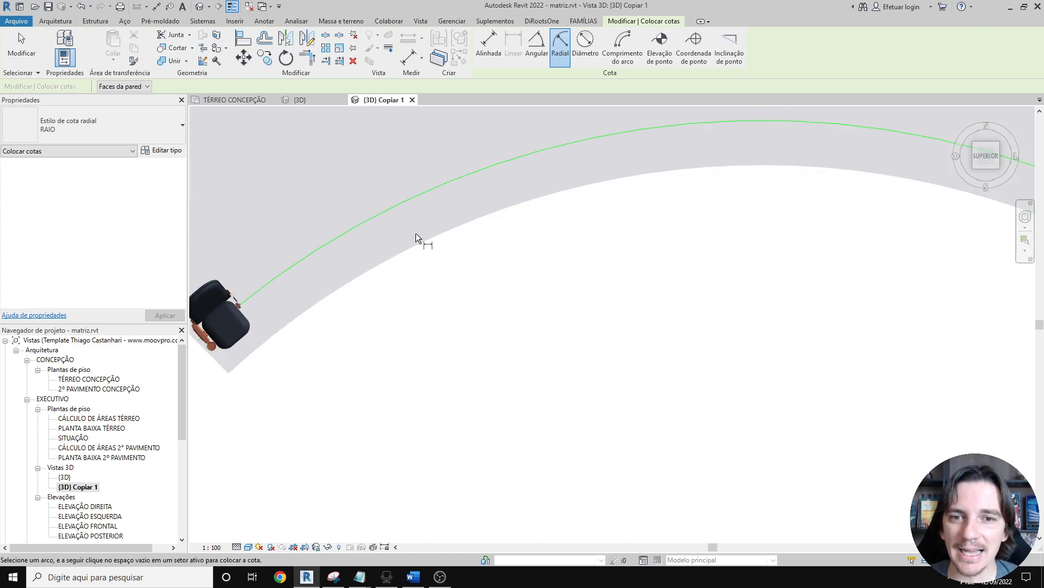
pyautogui.click(484, 171)
pyautogui.scroll(-4, 489, 207)
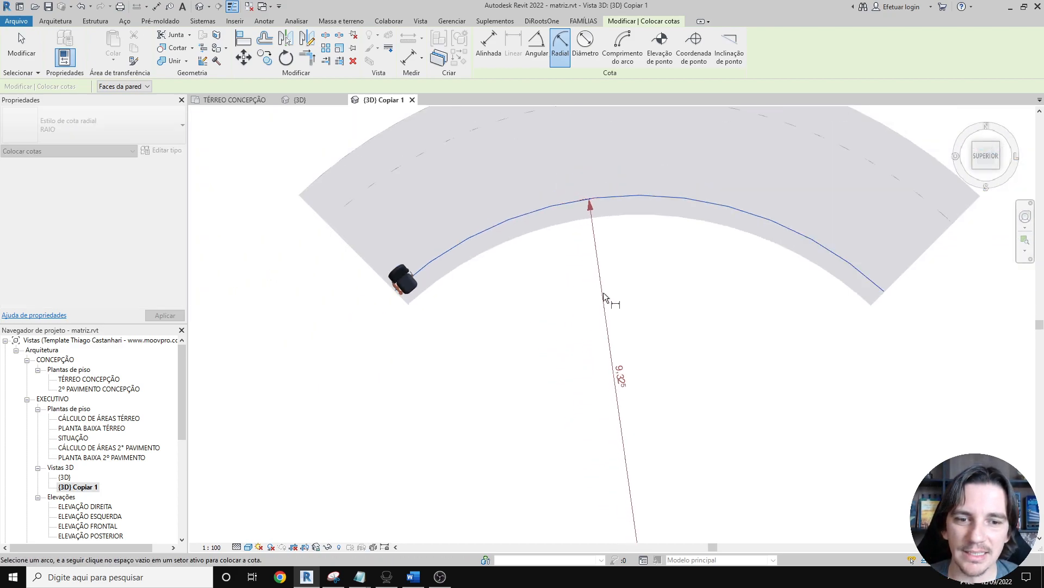
pyautogui.moveTo(597, 318); pyautogui.dragTo(560, 219, button='middle')
pyautogui.click(579, 266)
pyautogui.scroll(-2, 581, 270)
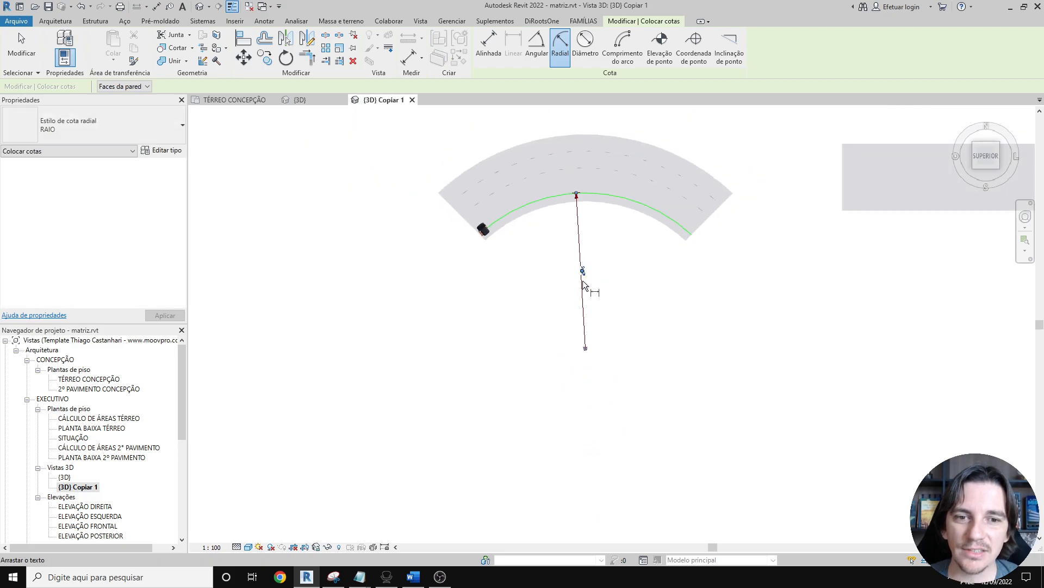
pyautogui.press('Escape')
# - Start a radial array of the placed chair with Agrupar e associar enabled, number 3 and Último as the move-to option
pyautogui.scroll(2, 579, 204)
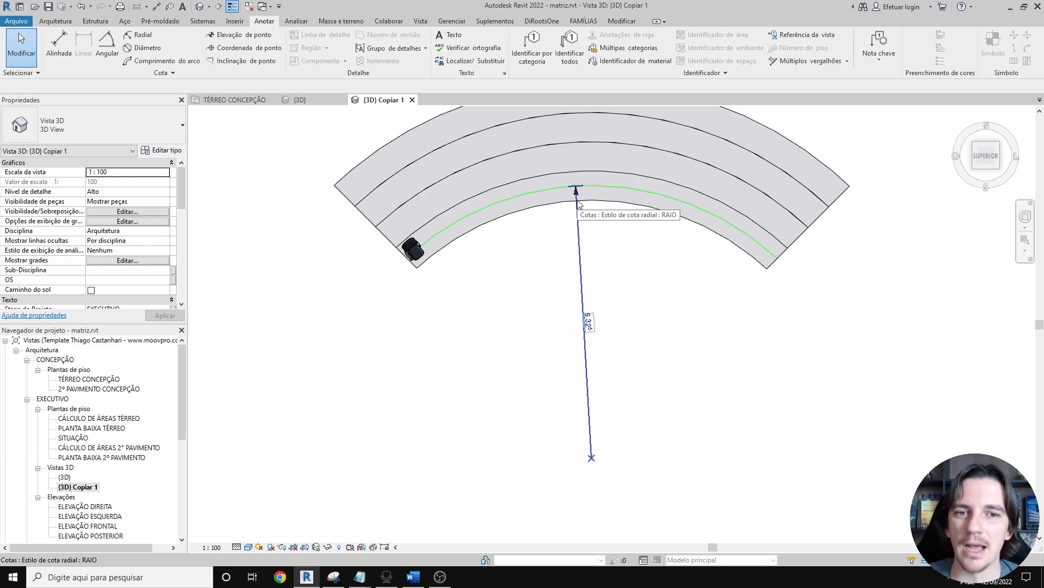
pyautogui.click(420, 258)
pyautogui.scroll(2, 401, 296)
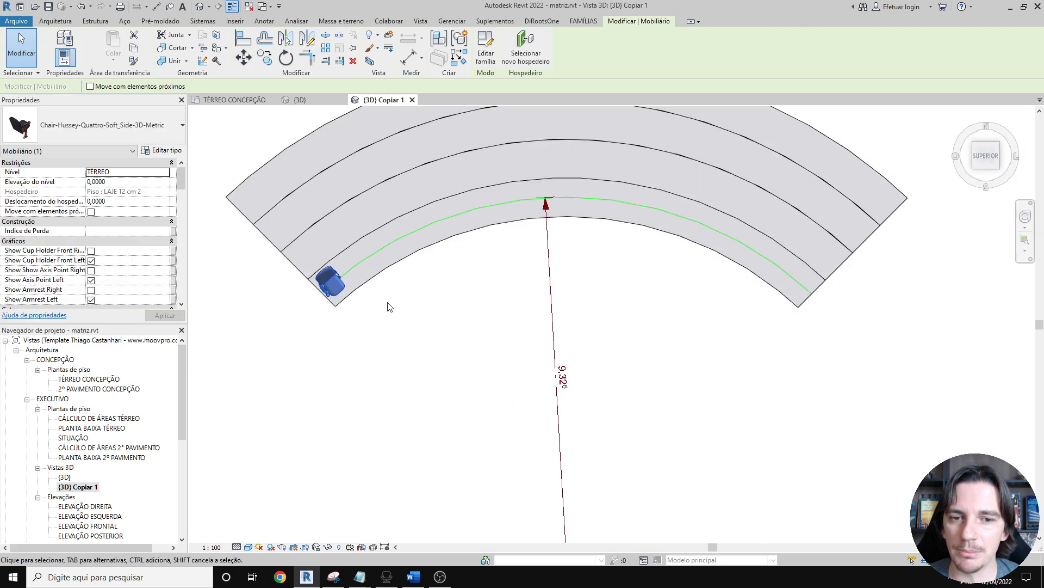
pyautogui.scroll(-1, 413, 296)
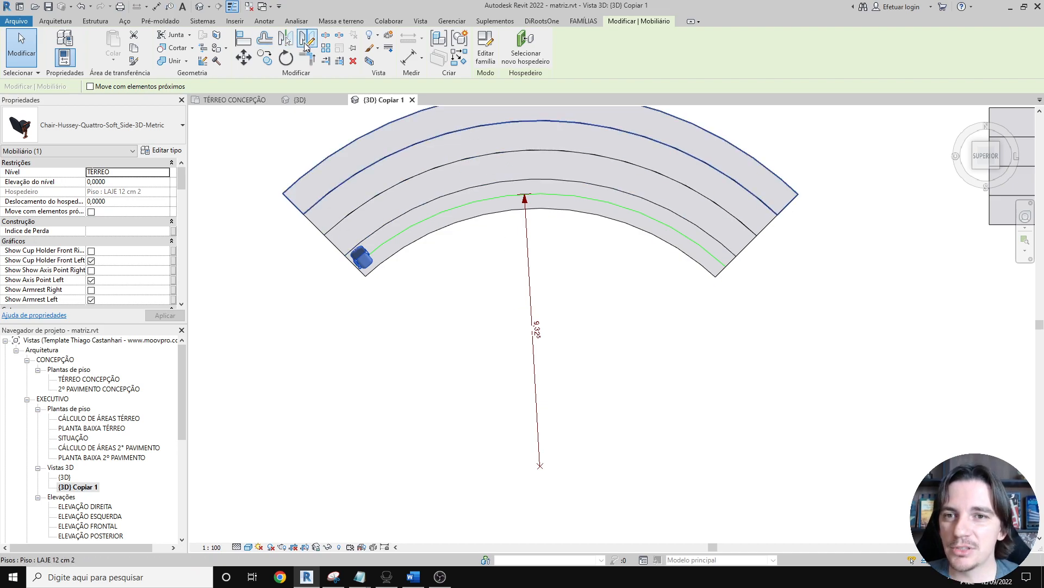
pyautogui.click(326, 49)
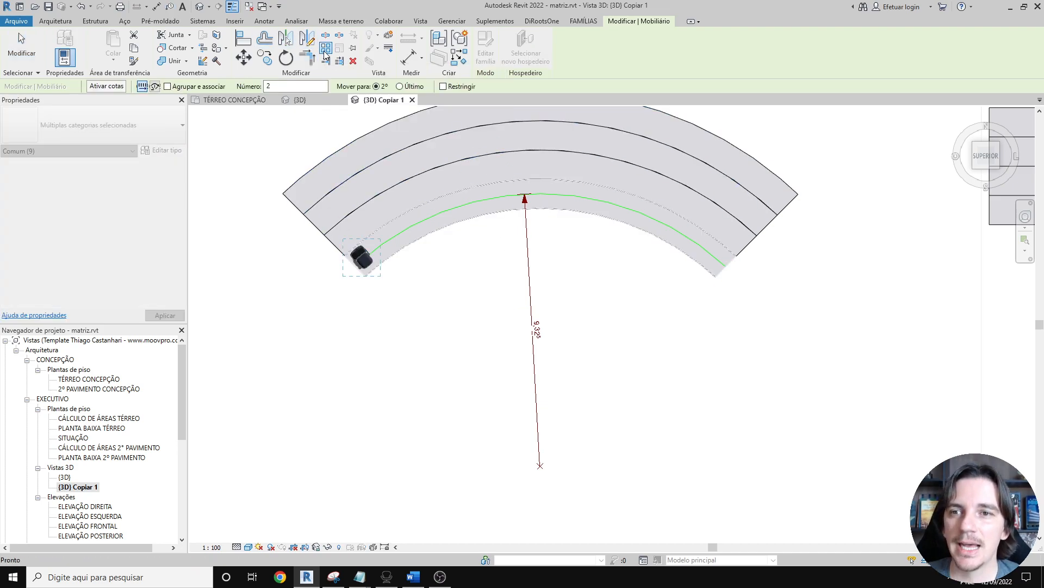
pyautogui.click(156, 86)
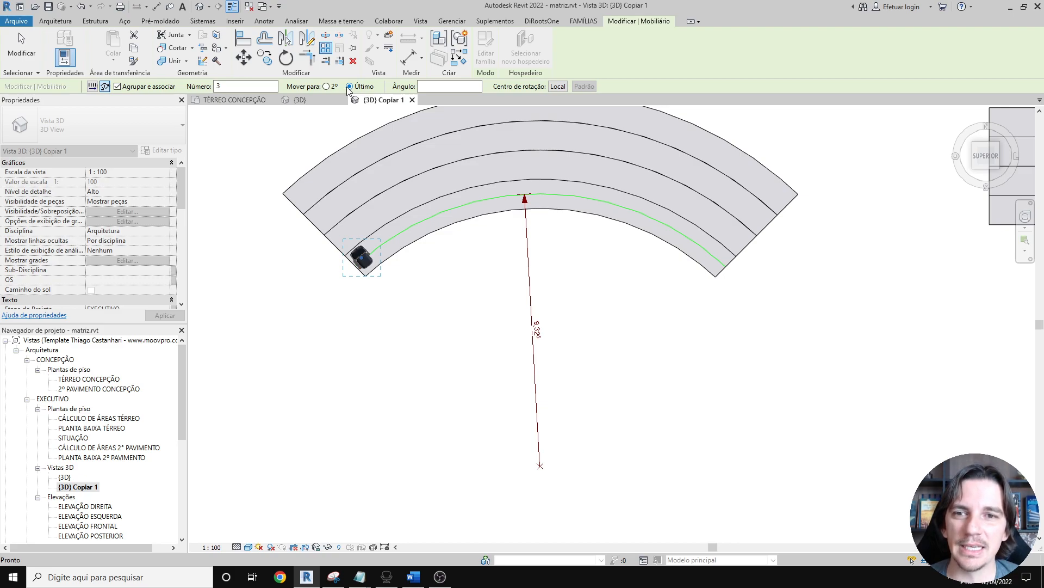
# - Relocate the array's centre of rotation to the centre point of the green guide arc
pyautogui.click(558, 86)
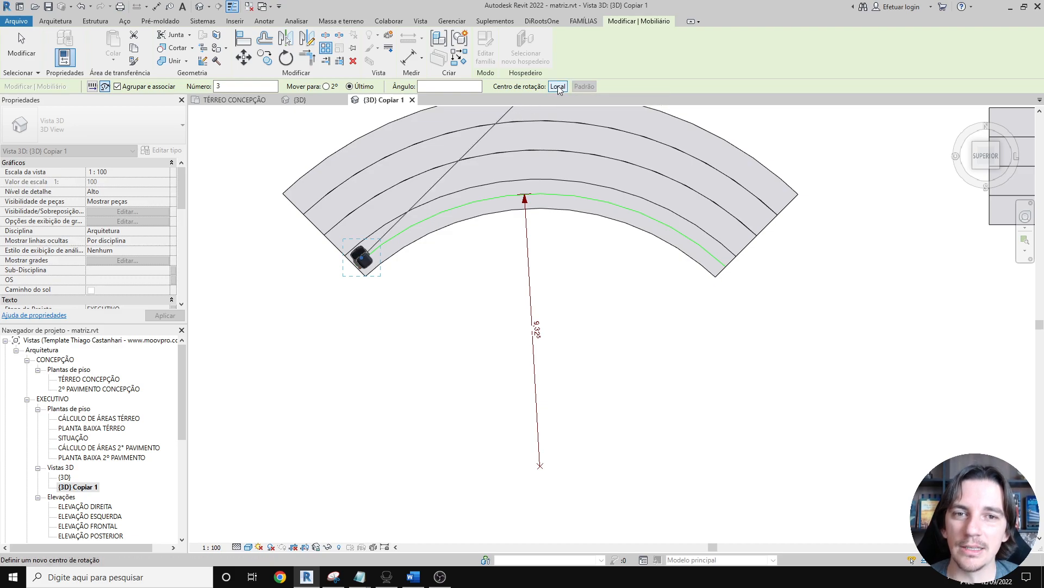
pyautogui.moveTo(506, 302); pyautogui.dragTo(498, 254, button='middle')
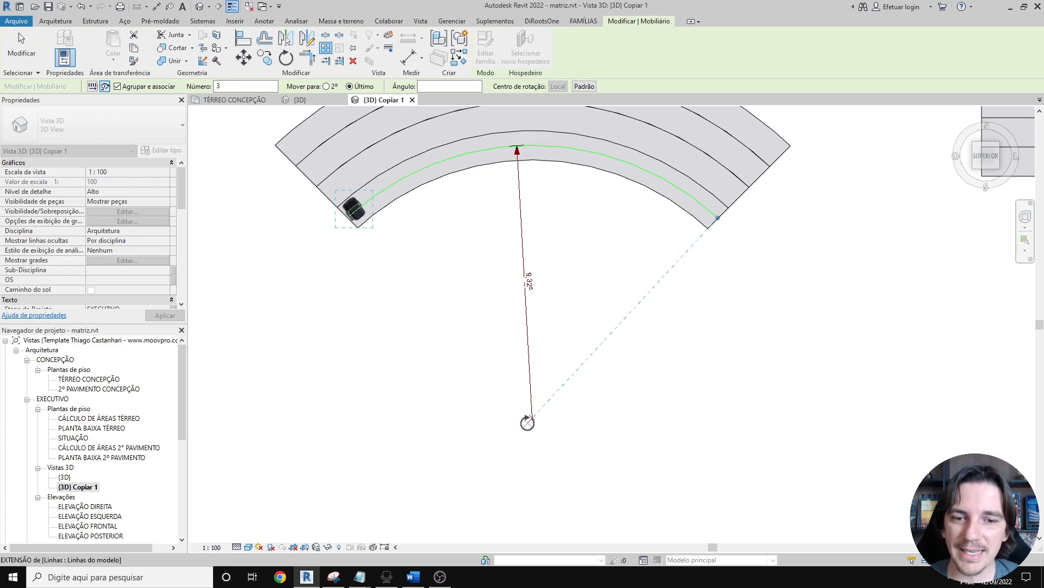
pyautogui.scroll(10, 532, 421)
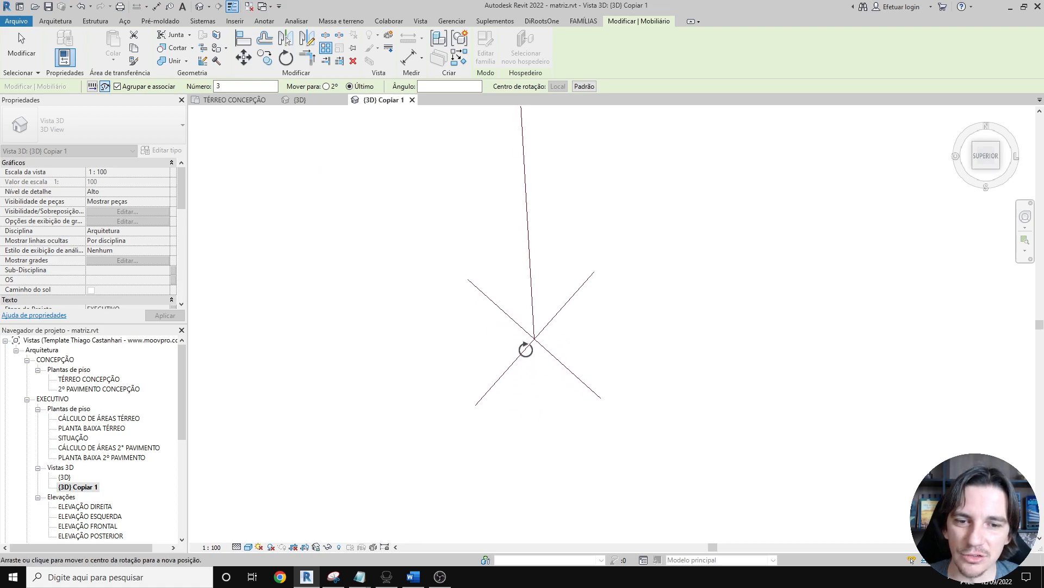
pyautogui.scroll(-2, 535, 343)
pyautogui.scroll(-4, 536, 345)
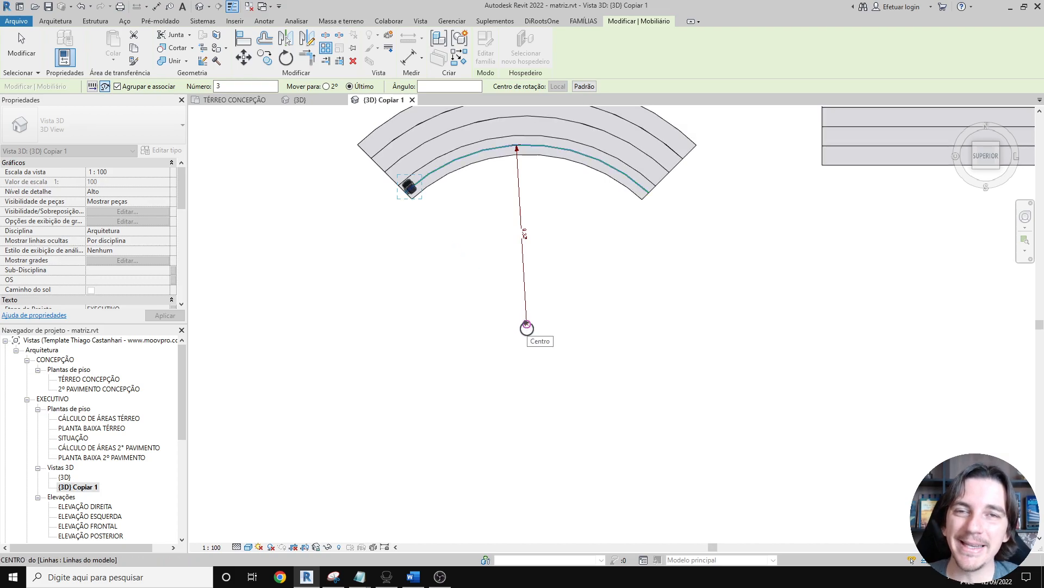
pyautogui.click(526, 327)
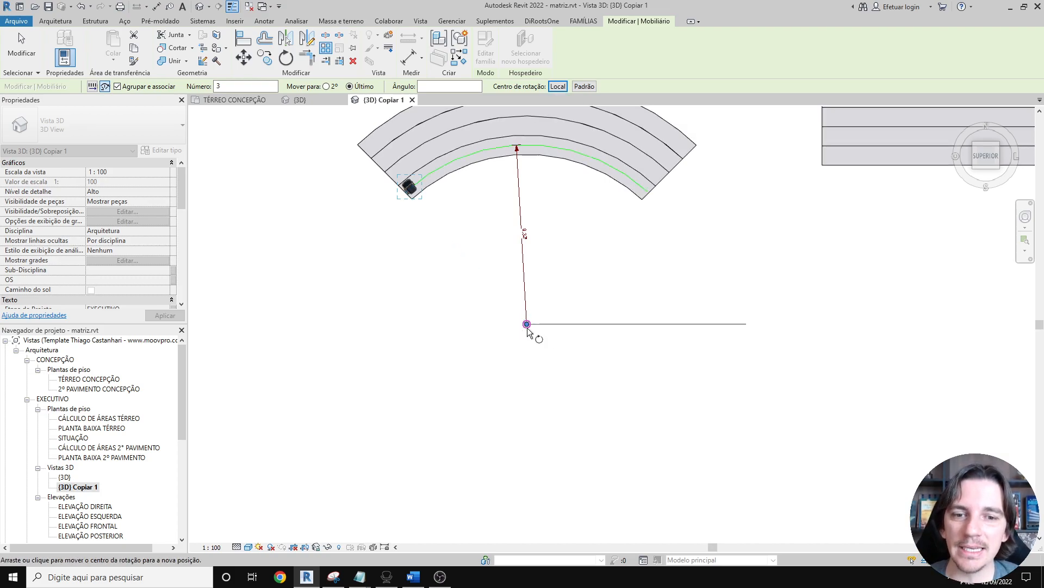
# - Set the radial array's starting ray through the middle of the placed chair
pyautogui.moveTo(456, 191); pyautogui.dragTo(346, 266, button='middle')
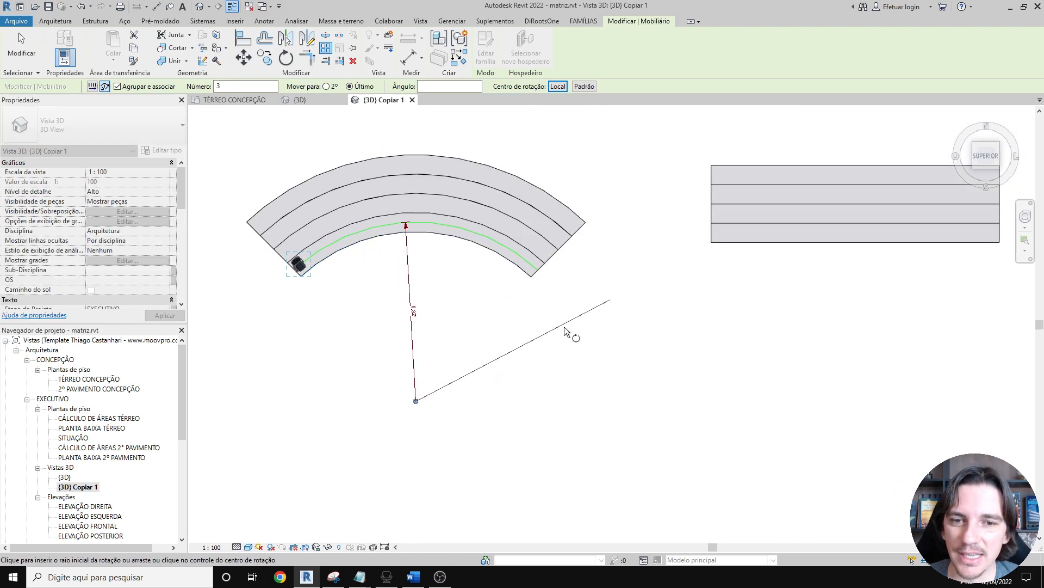
pyautogui.scroll(2, 358, 256)
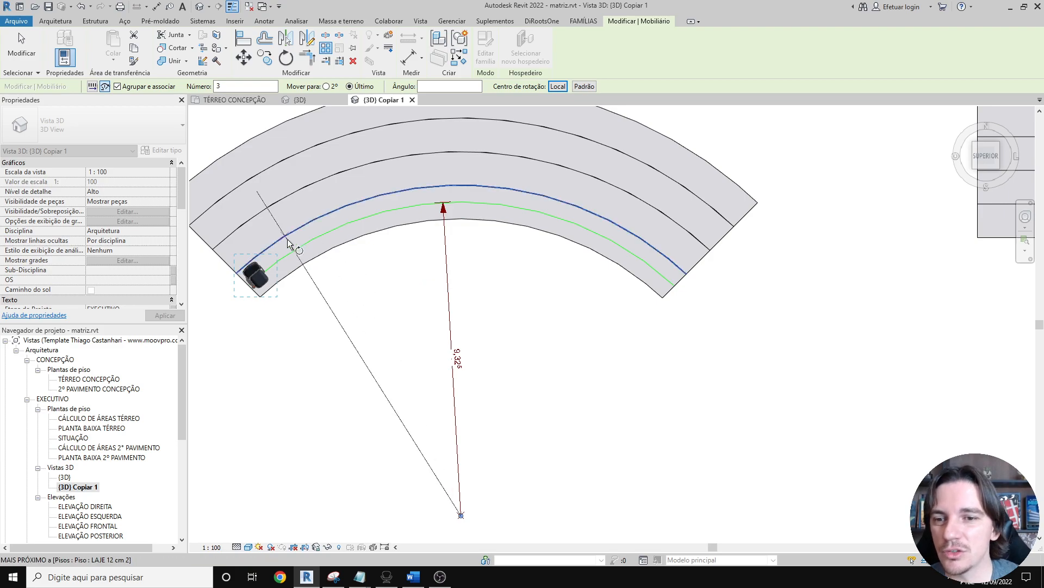
pyautogui.scroll(2, 283, 245)
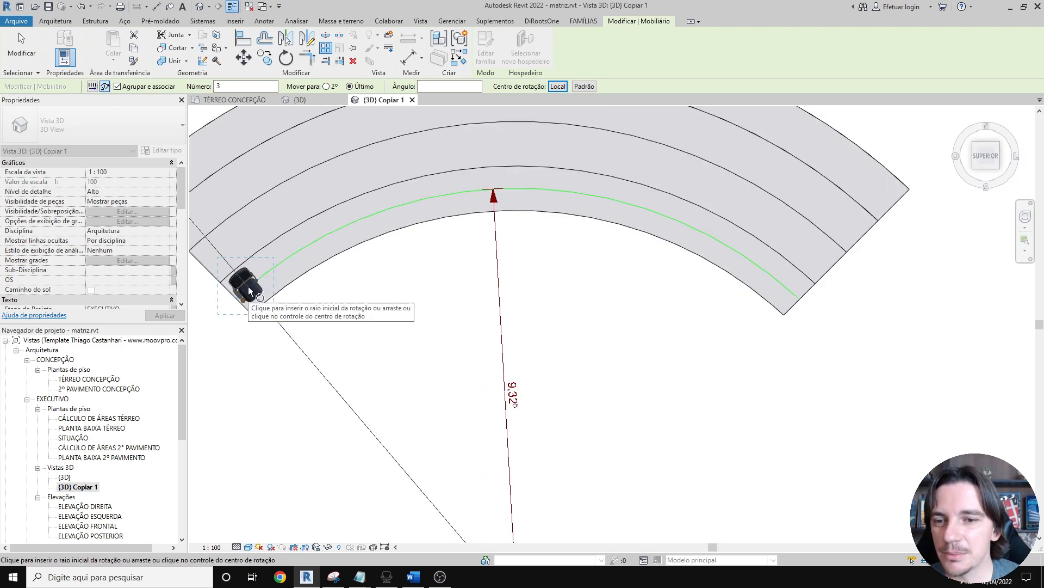
pyautogui.scroll(3, 248, 286)
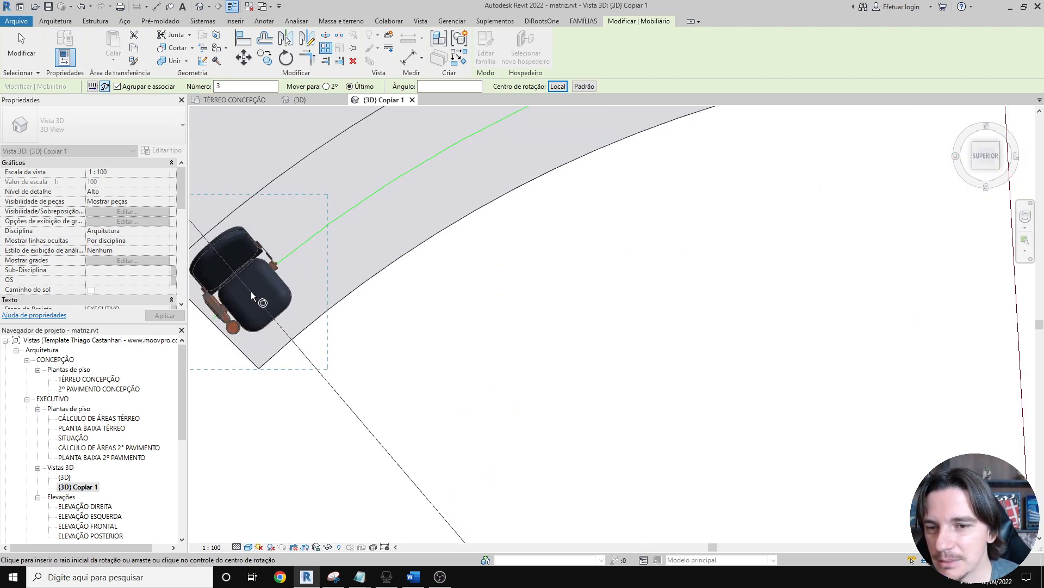
pyautogui.click(251, 291)
# - Finish the radial array at the opposite end of the green guide line with a count of 5 chairs
pyautogui.scroll(-3, 250, 291)
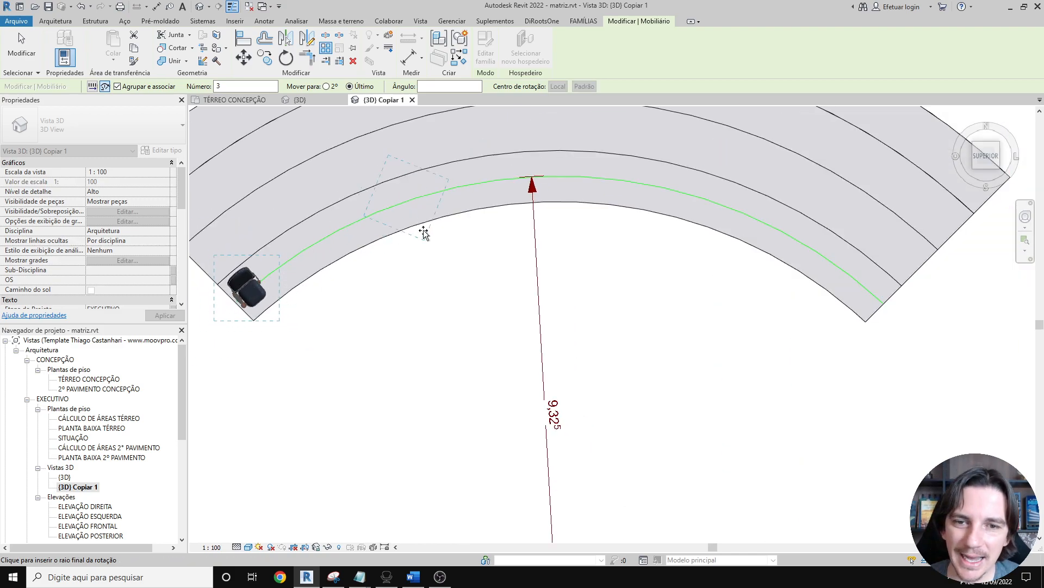
pyautogui.scroll(2, 528, 197)
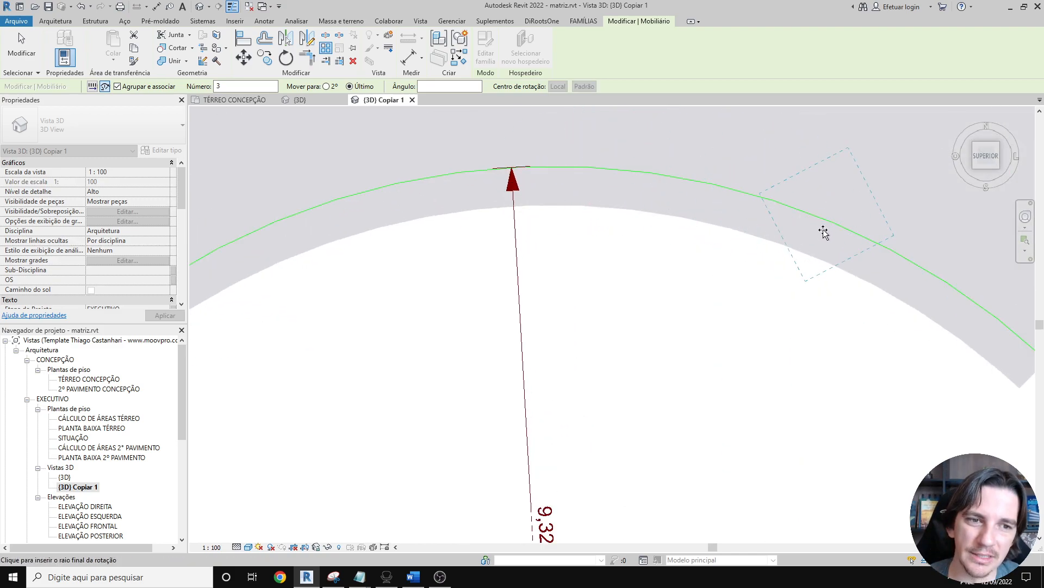
pyautogui.scroll(3, 821, 228)
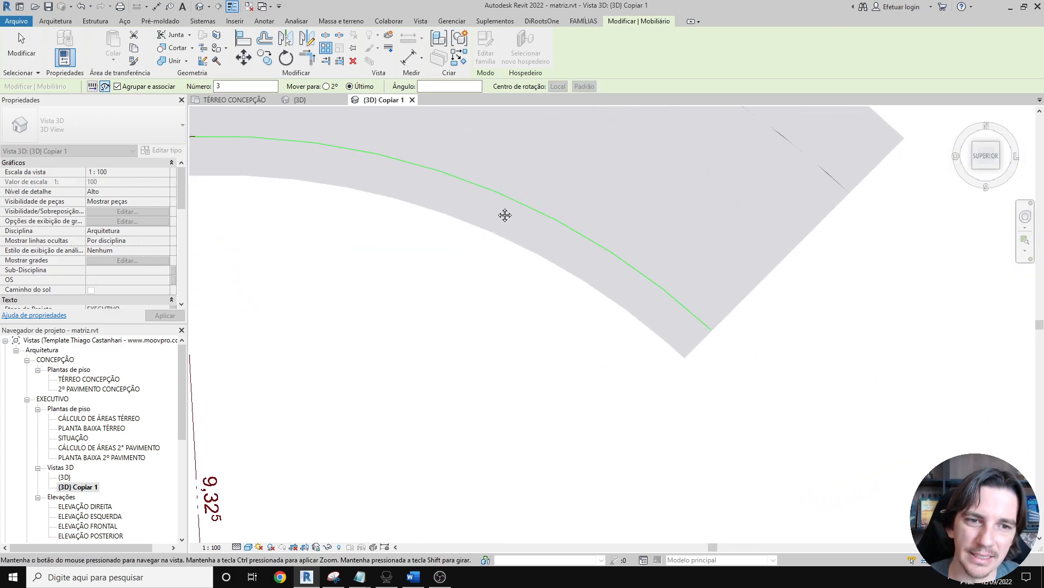
pyautogui.click(666, 310)
pyautogui.scroll(-5, 626, 326)
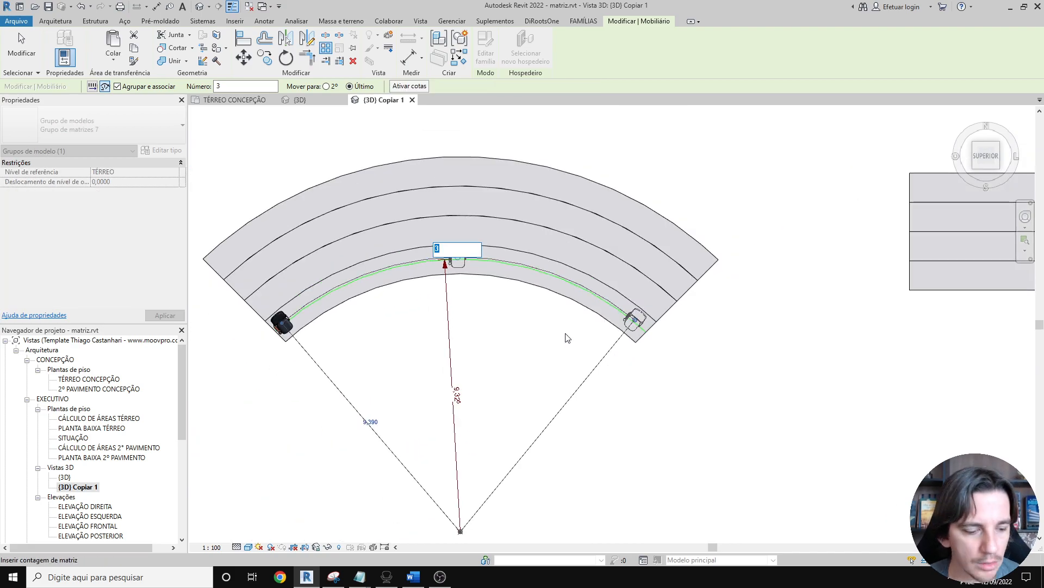
pyautogui.write('5')
pyautogui.press('Return')
pyautogui.press('Escape')
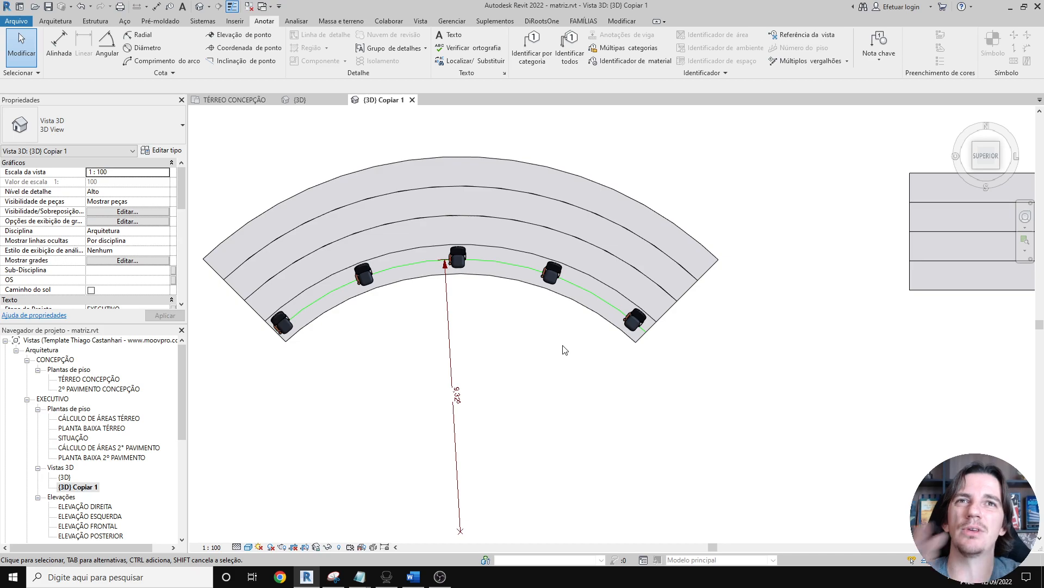
# - Stretch the chair array's end handle past the curved steps and bring it back to the guide line's end, for a total angle of about 81.5°
pyautogui.scroll(-2, 563, 350)
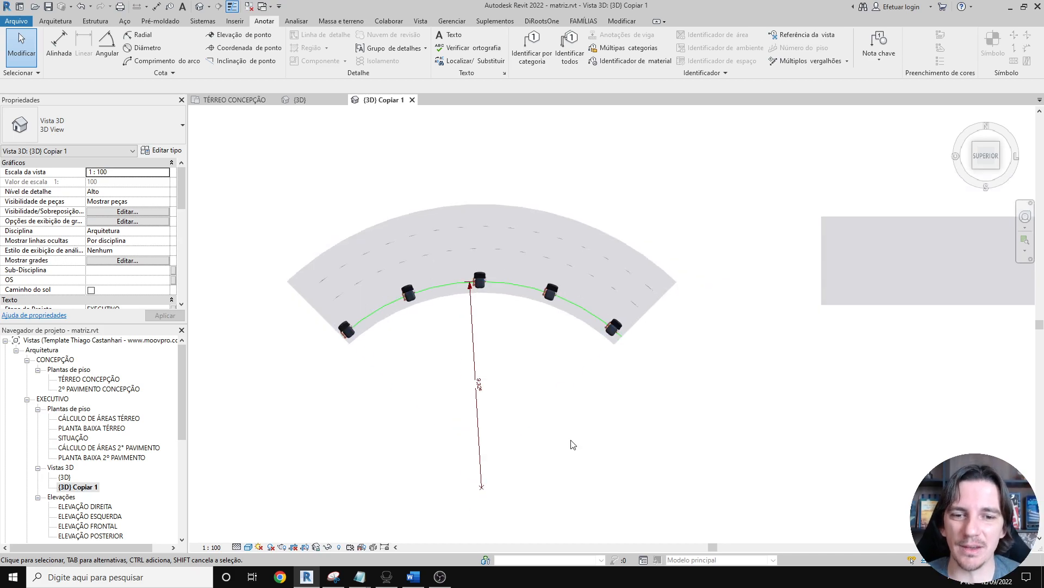
pyautogui.scroll(2, 570, 359)
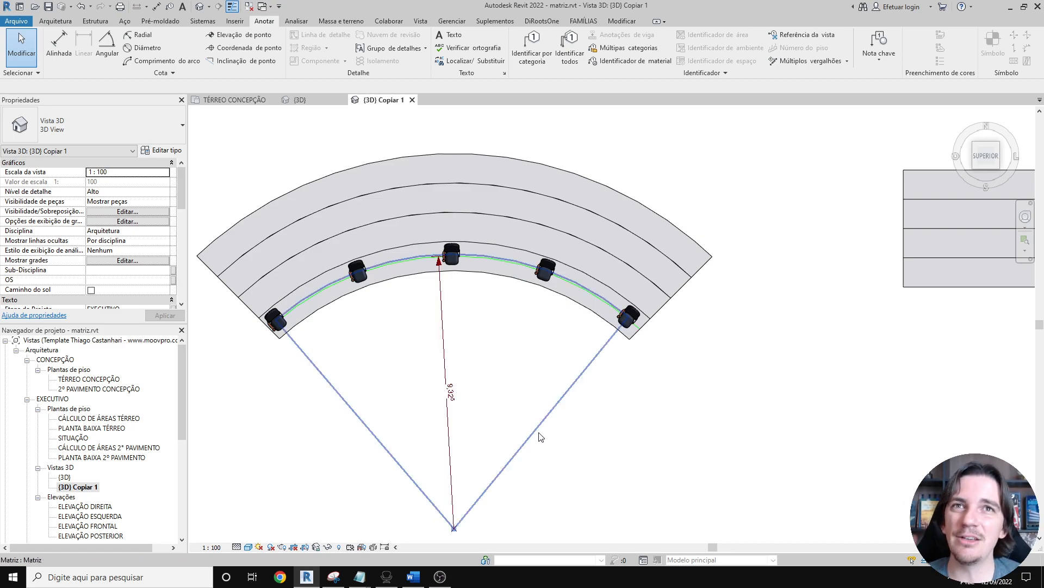
pyautogui.click(593, 362)
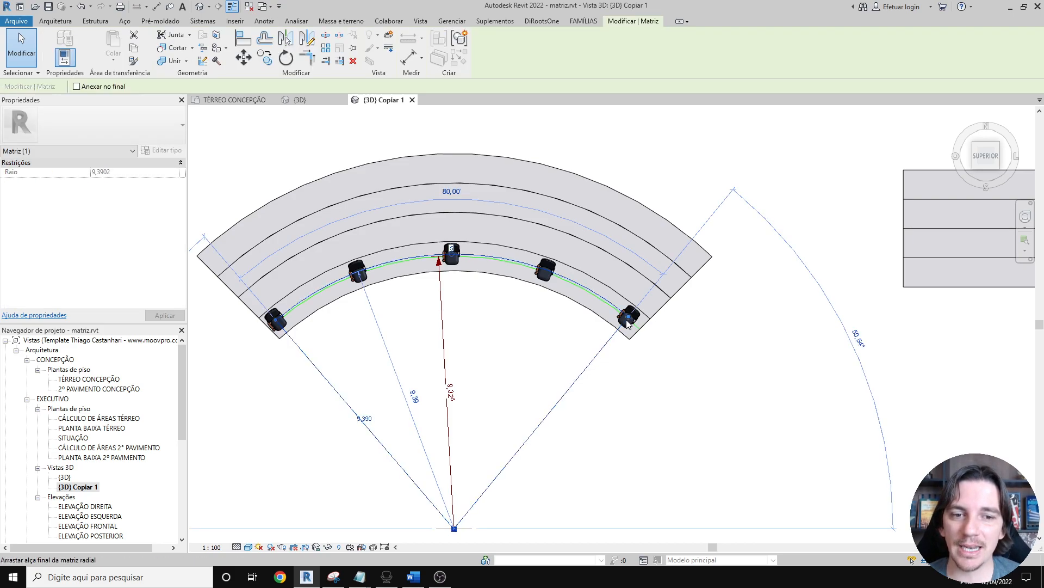
pyautogui.moveTo(632, 321); pyautogui.dragTo(700, 405)
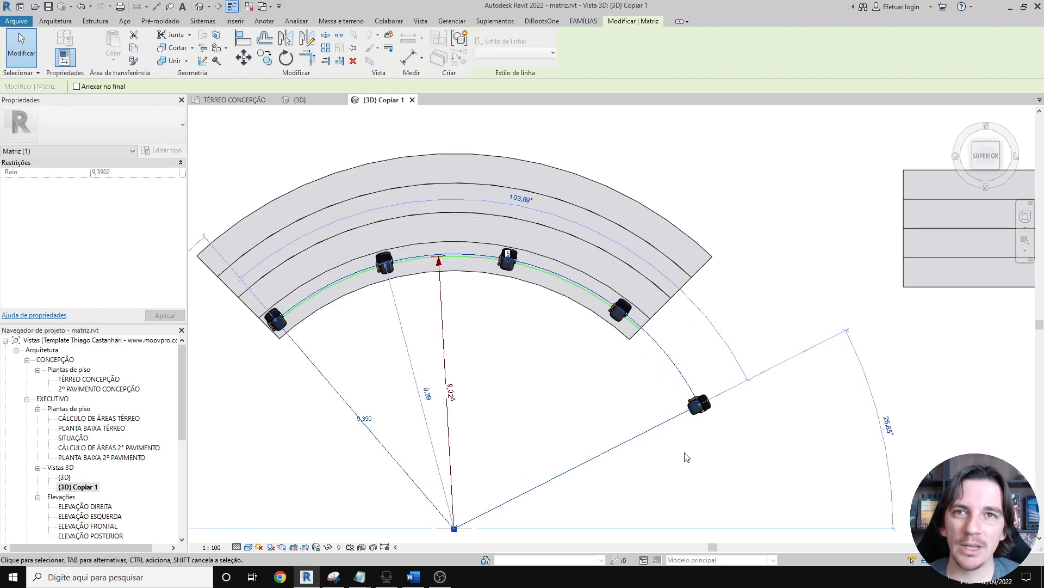
pyautogui.moveTo(699, 405); pyautogui.dragTo(633, 323)
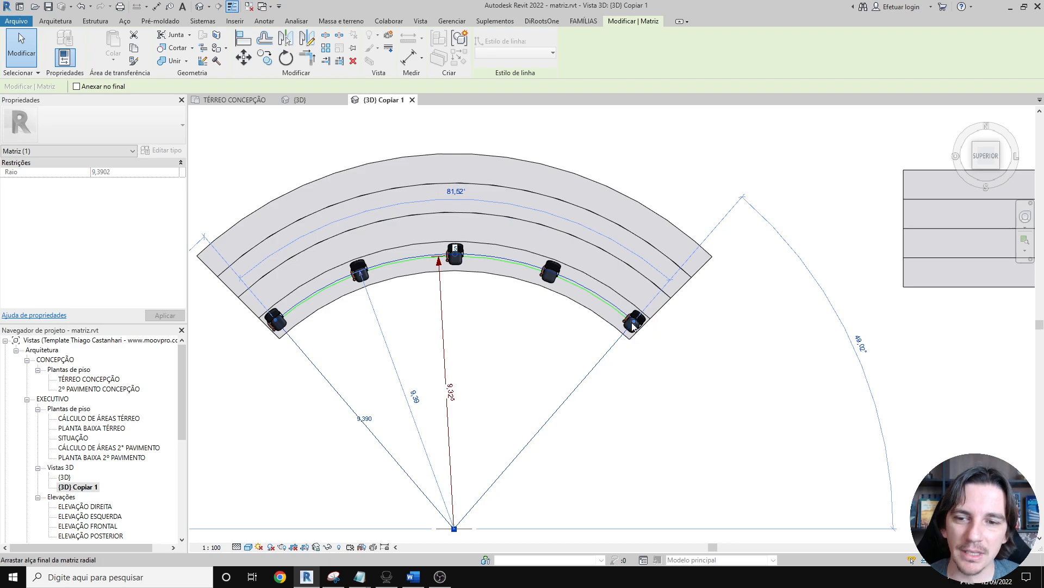
# - Set the radial array's count to 15 chairs
pyautogui.click(457, 246)
pyautogui.write('15')
pyautogui.press('Return')
pyautogui.click(625, 450)
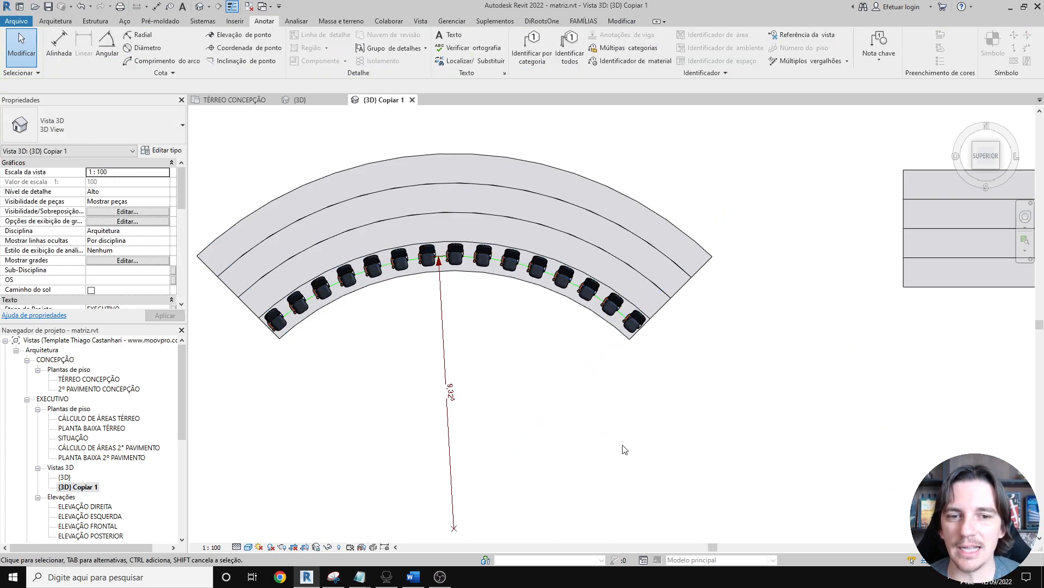
# - Examine the arrayed chairs in 3D and the second and third curved steps behind them
pyautogui.keyDown('shift'); pyautogui.moveTo(366, 436); pyautogui.dragTo(451, 466, button='middle'); pyautogui.keyUp('shift')
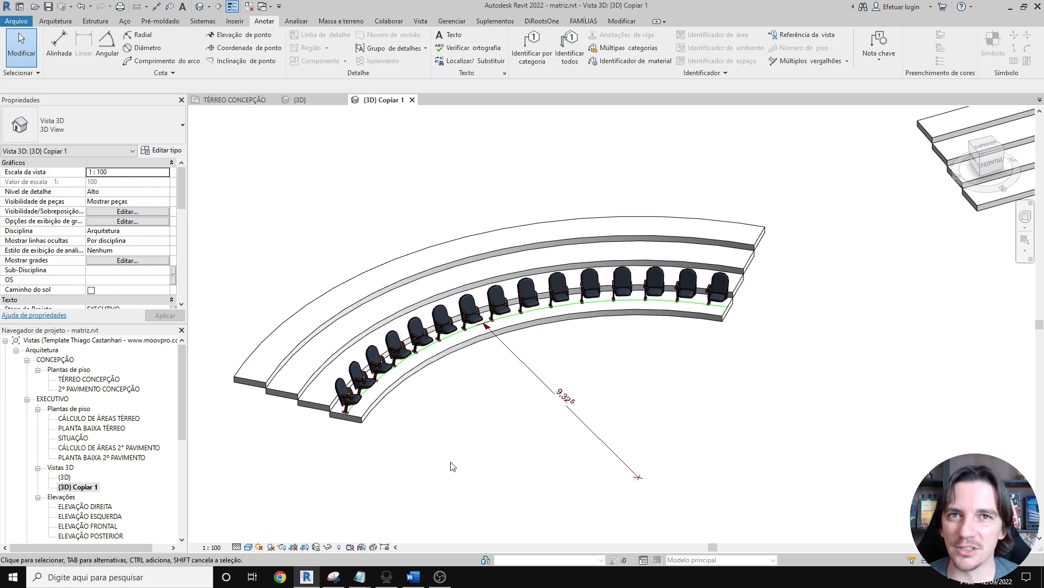
pyautogui.scroll(3, 354, 460)
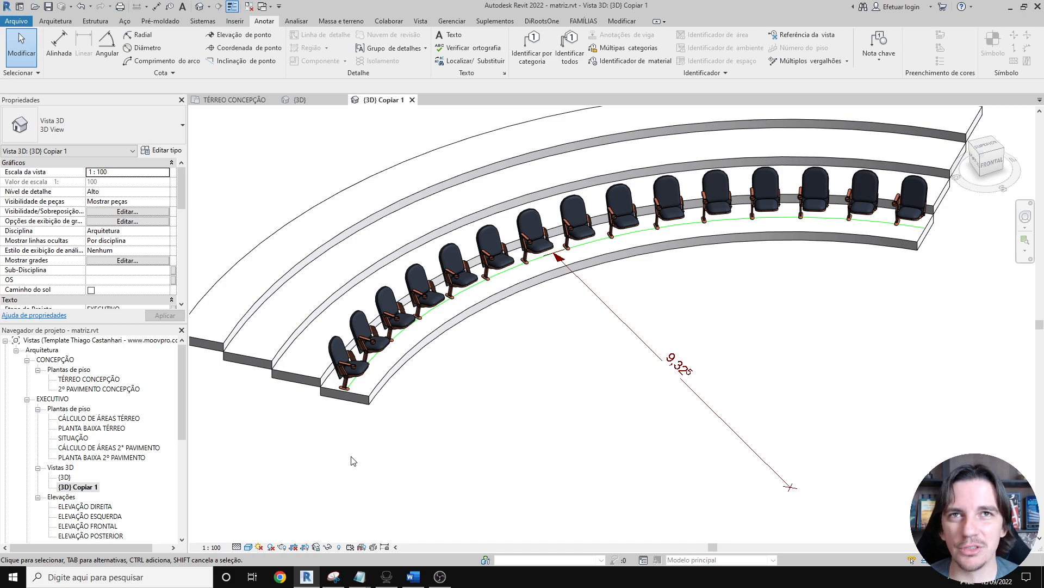
pyautogui.scroll(2, 372, 430)
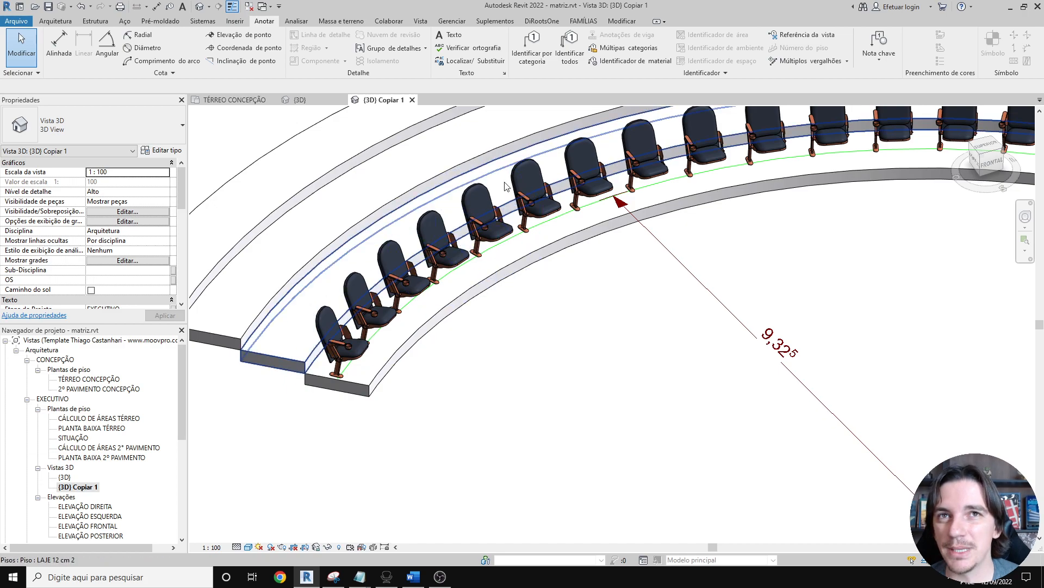
pyautogui.scroll(-3, 505, 187)
pyautogui.click(378, 277)
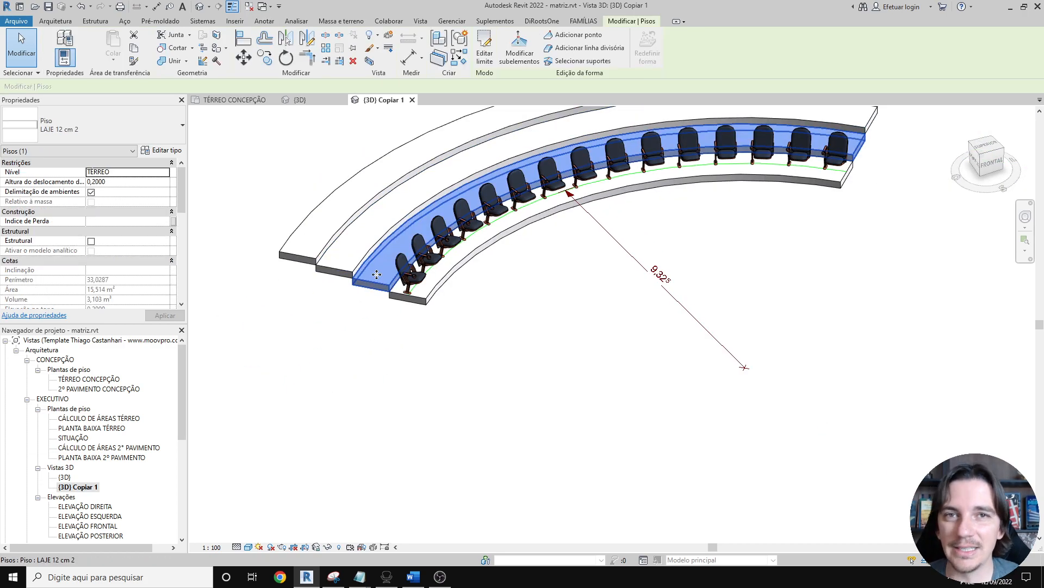
pyautogui.click(343, 275)
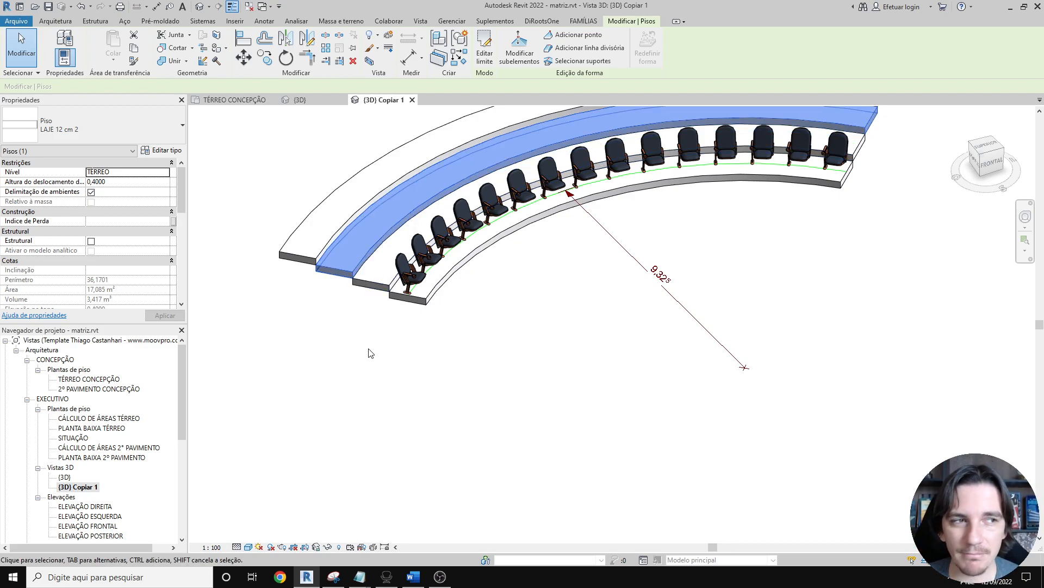
pyautogui.scroll(-5, 369, 353)
pyautogui.click(541, 338)
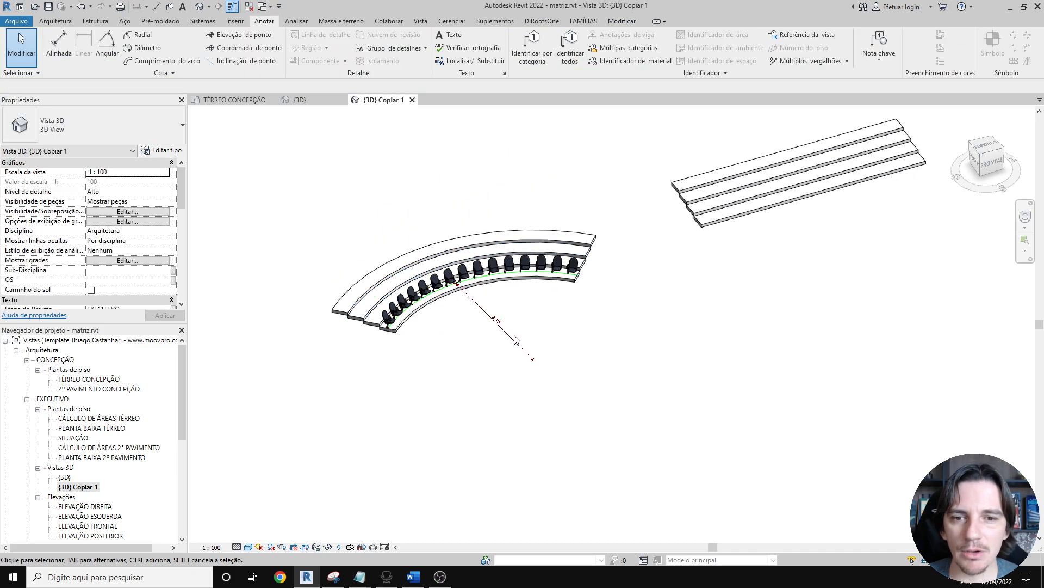
pyautogui.scroll(-2, 407, 376)
pyautogui.moveTo(426, 384); pyautogui.dragTo(509, 358, button='middle')
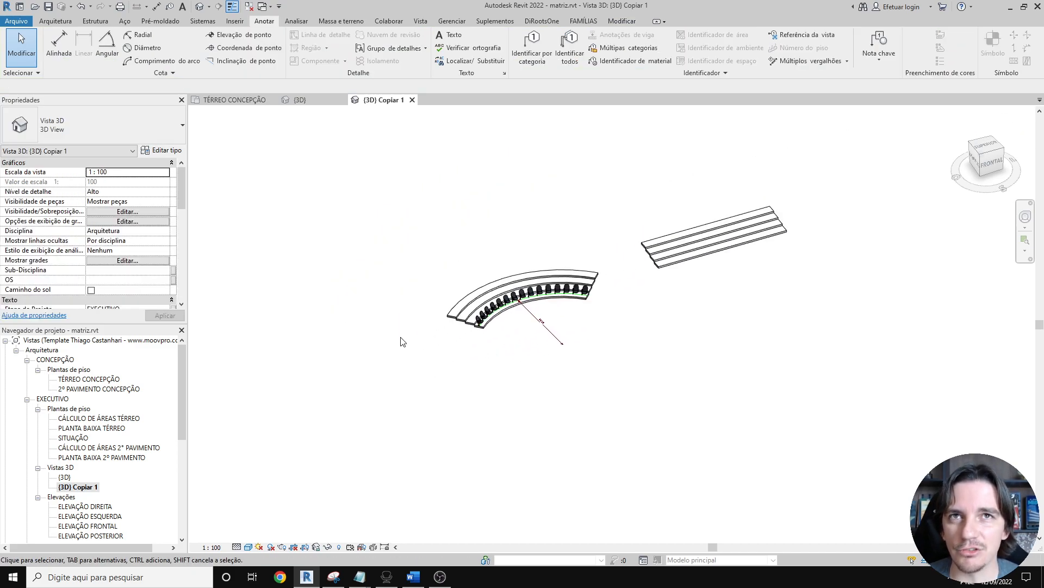
# - Switch to the TÉRREO CONCEPÇÃO floor plan and select the red circle to examine its radius
pyautogui.click(229, 99)
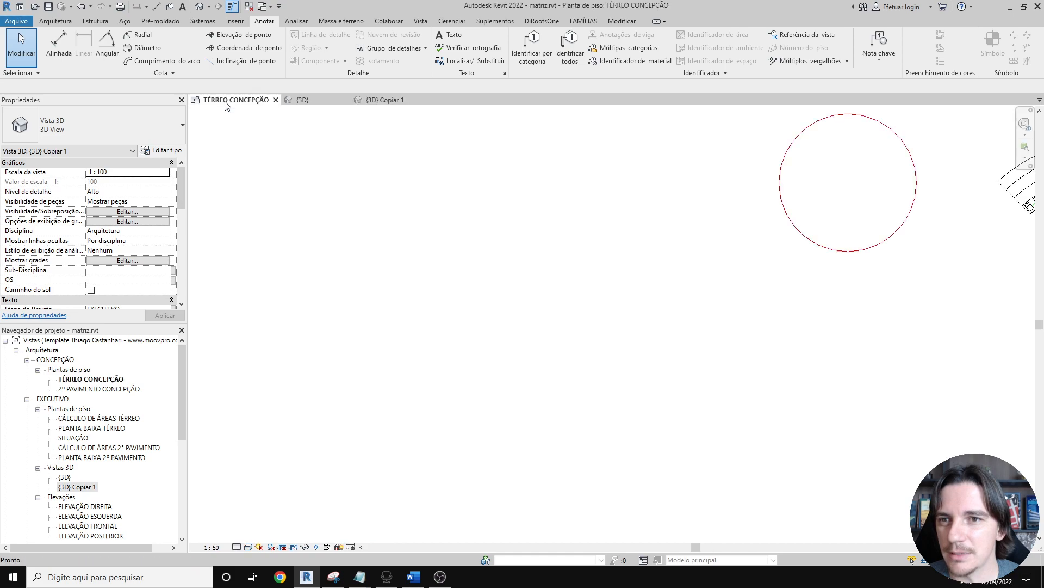
pyautogui.moveTo(635, 289); pyautogui.dragTo(348, 378, button='middle')
pyautogui.scroll(-2, 398, 360)
pyautogui.scroll(3, 516, 268)
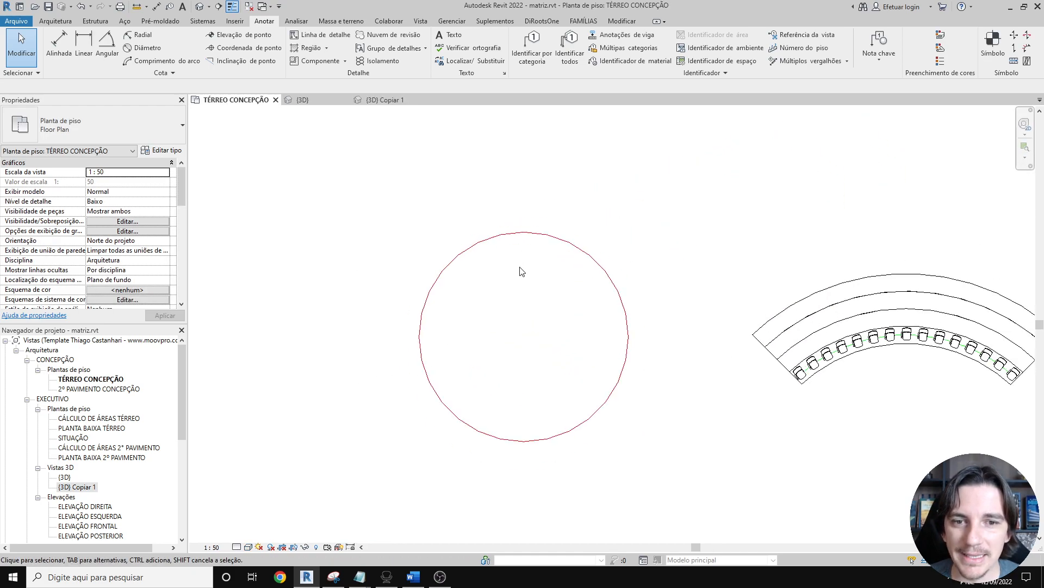
pyautogui.click(541, 234)
pyautogui.moveTo(543, 340); pyautogui.dragTo(529, 283, button='middle')
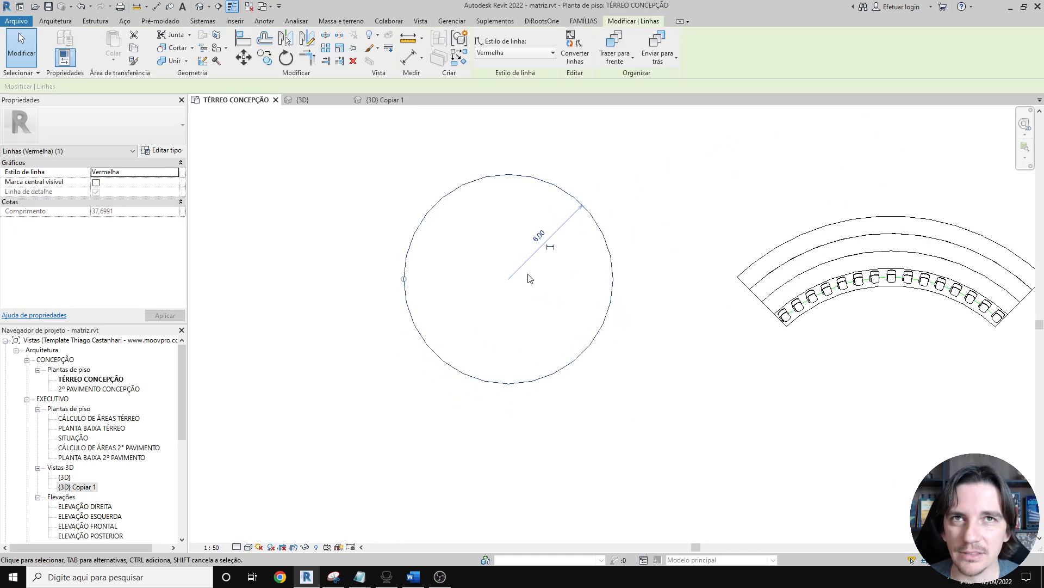
# - Reveal the hidden elements, unhide one table-and-chair group from the circular arrangement as an element, and leave reveal mode
pyautogui.scroll(-5, 529, 275)
pyautogui.moveTo(417, 243); pyautogui.dragTo(442, 341, button='middle')
pyautogui.scroll(-2, 429, 349)
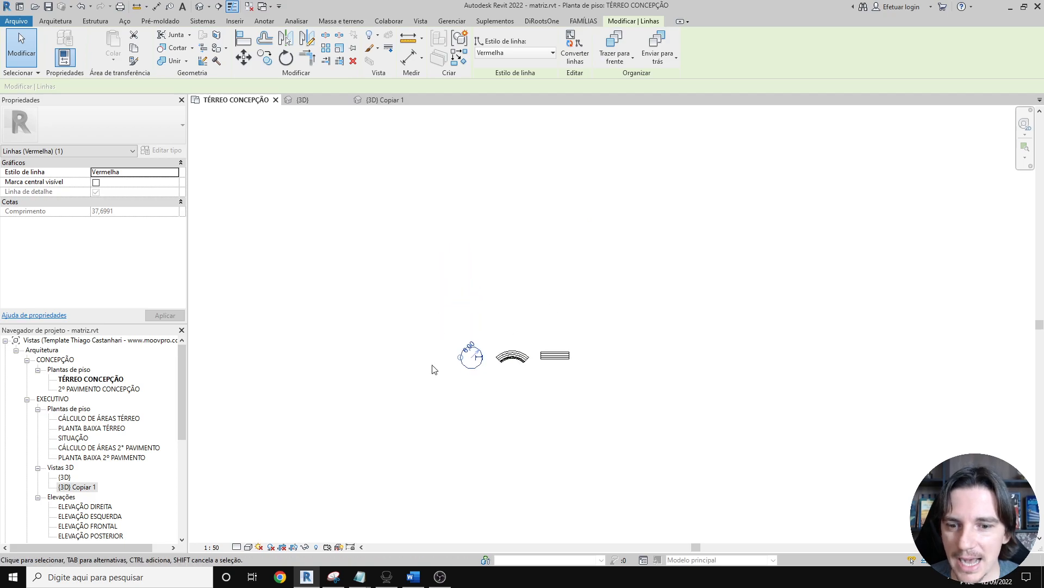
pyautogui.click(316, 547)
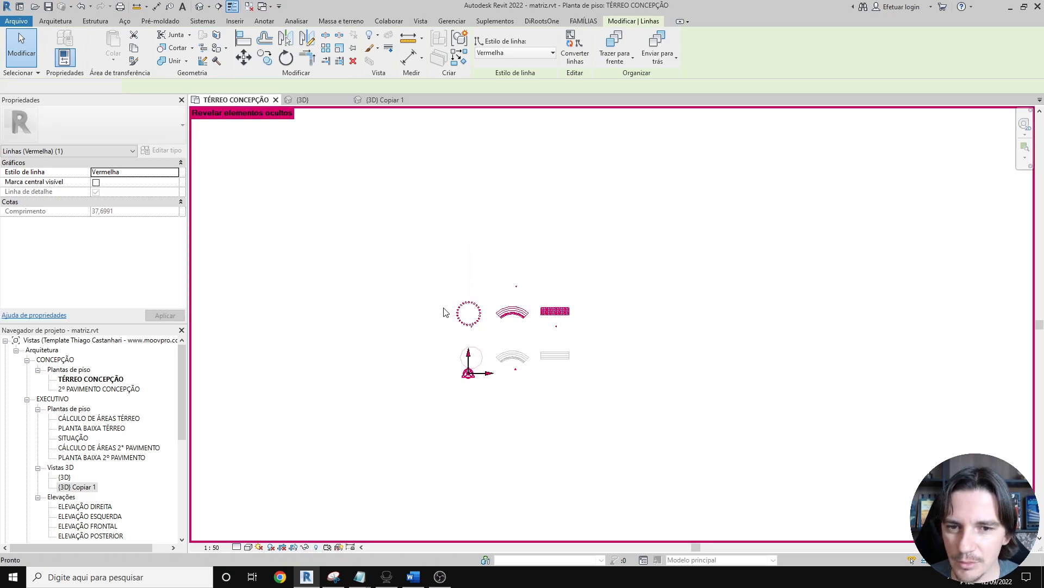
pyautogui.scroll(2, 432, 301)
pyautogui.scroll(3, 471, 333)
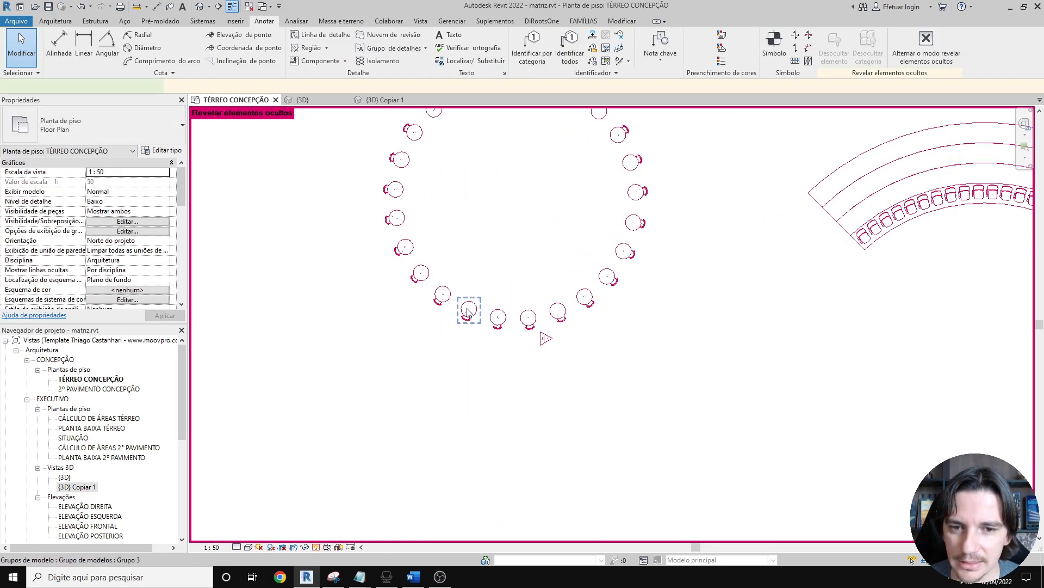
pyautogui.click(467, 311)
pyautogui.rightClick(468, 311)
pyautogui.moveTo(538, 116)
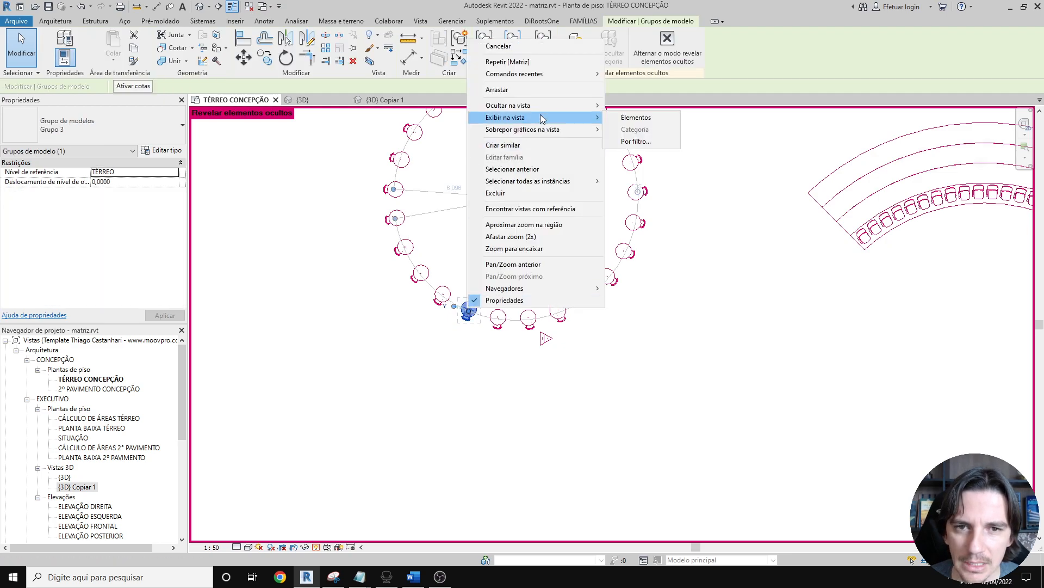
pyautogui.click(614, 124)
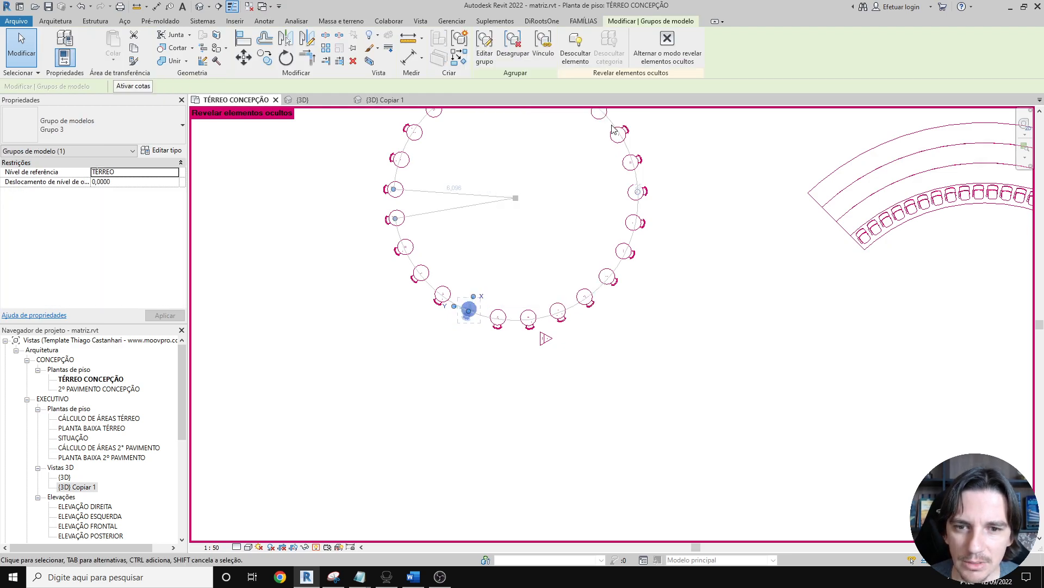
pyautogui.click(317, 547)
# - Ungroup the unhidden table and chair and move both beside the red circle
pyautogui.click(472, 303)
pyautogui.click(513, 46)
pyautogui.moveTo(473, 313); pyautogui.dragTo(455, 374)
pyautogui.scroll(-3, 455, 374)
pyautogui.moveTo(455, 374); pyautogui.dragTo(445, 214, button='middle')
pyautogui.moveTo(445, 214); pyautogui.dragTo(404, 384)
pyautogui.scroll(6, 425, 353)
pyautogui.scroll(3, 404, 384)
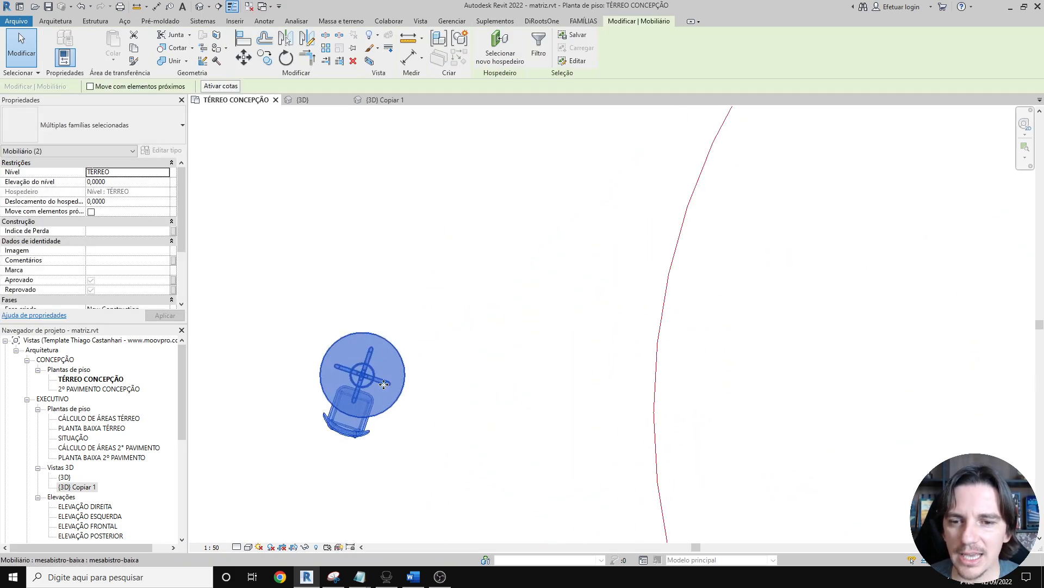
# - Move the angled chair off the round table and place a new, similar cadeira-bistro at the table's edge, rotated to face it
pyautogui.click(403, 420)
pyautogui.click(349, 423)
pyautogui.moveTo(348, 424); pyautogui.dragTo(269, 380)
pyautogui.press('c')
pyautogui.press('s')
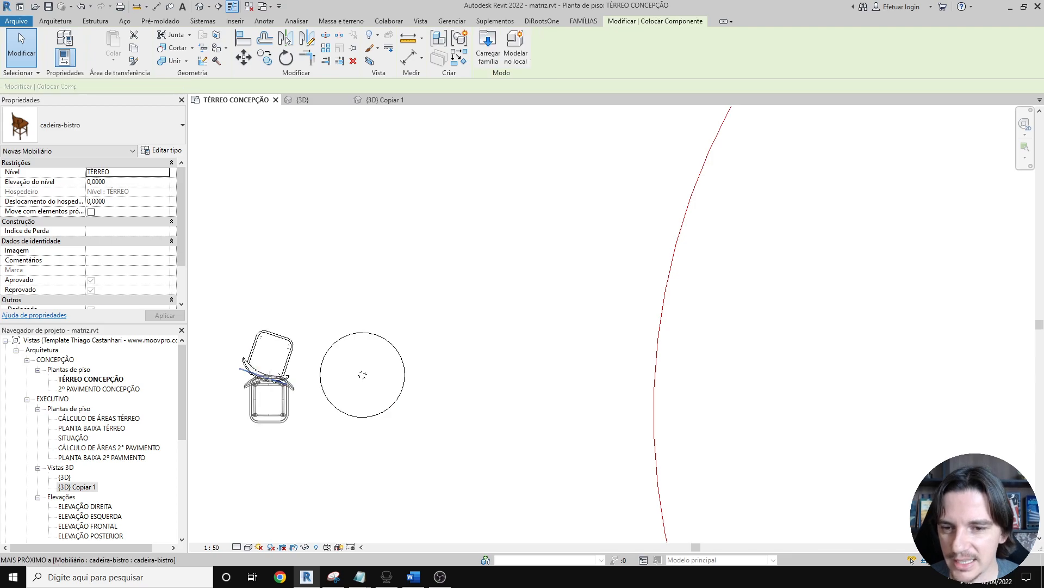
pyautogui.scroll(3, 312, 368)
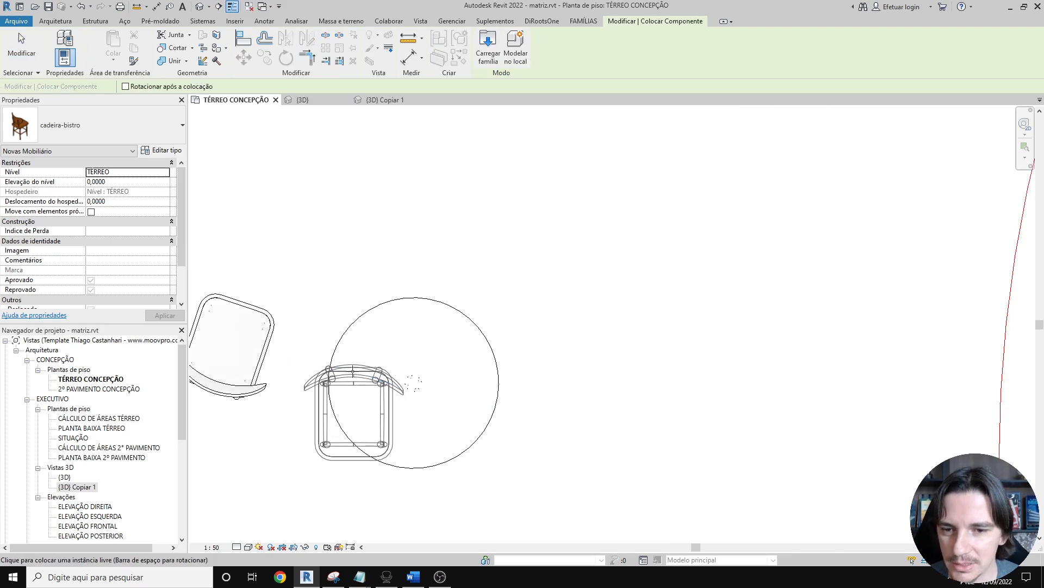
pyautogui.press('space')
pyautogui.click(309, 381)
pyautogui.press('Escape')
pyautogui.press('Escape')
# - Delete the original angled chair and nudge the new chair slightly toward the round table
pyautogui.click(230, 400)
pyautogui.press('Delete')
pyautogui.scroll(-2, 414, 364)
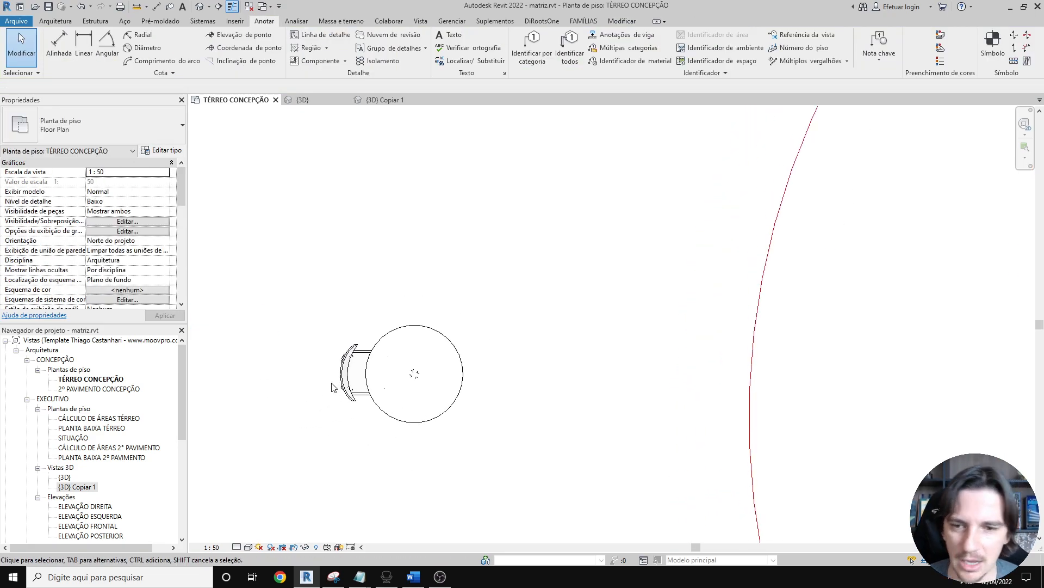
pyautogui.click(342, 381)
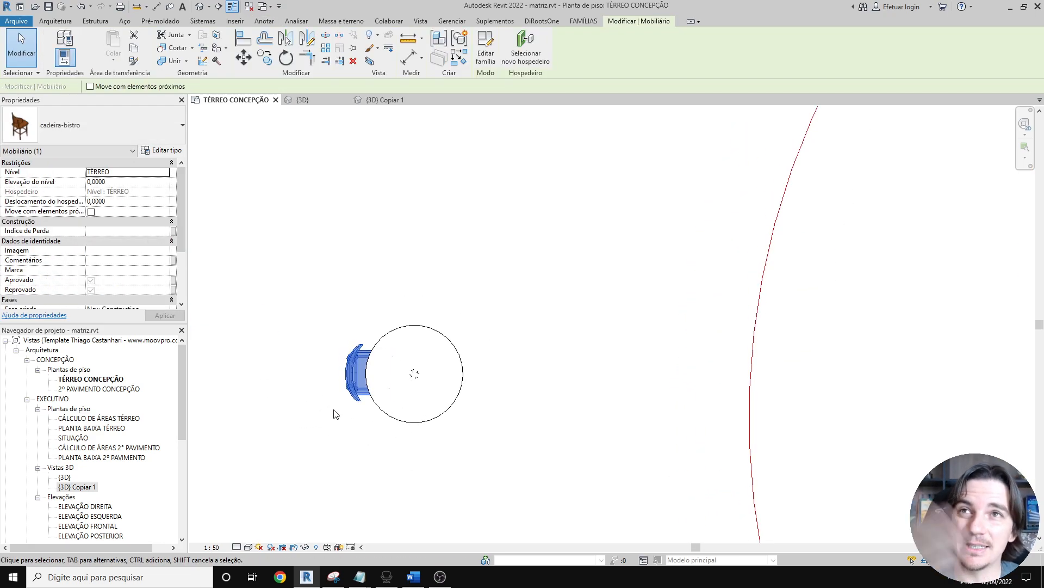
# - Group the bistro chair and round table together as the model group Grupo 4
pyautogui.keyDown('ctrl'); pyautogui.click(408, 388); pyautogui.keyUp('ctrl')
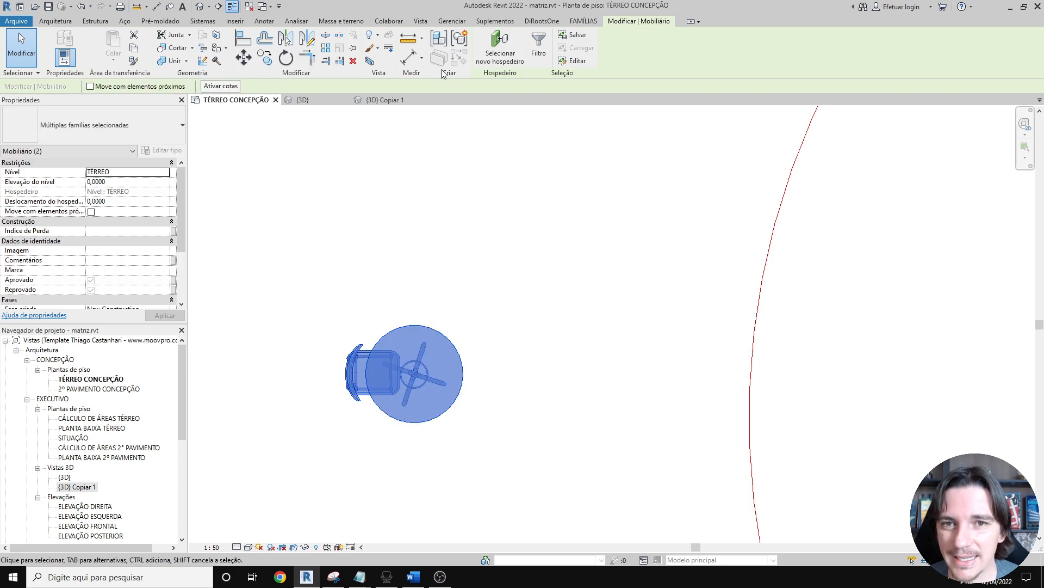
pyautogui.click(463, 39)
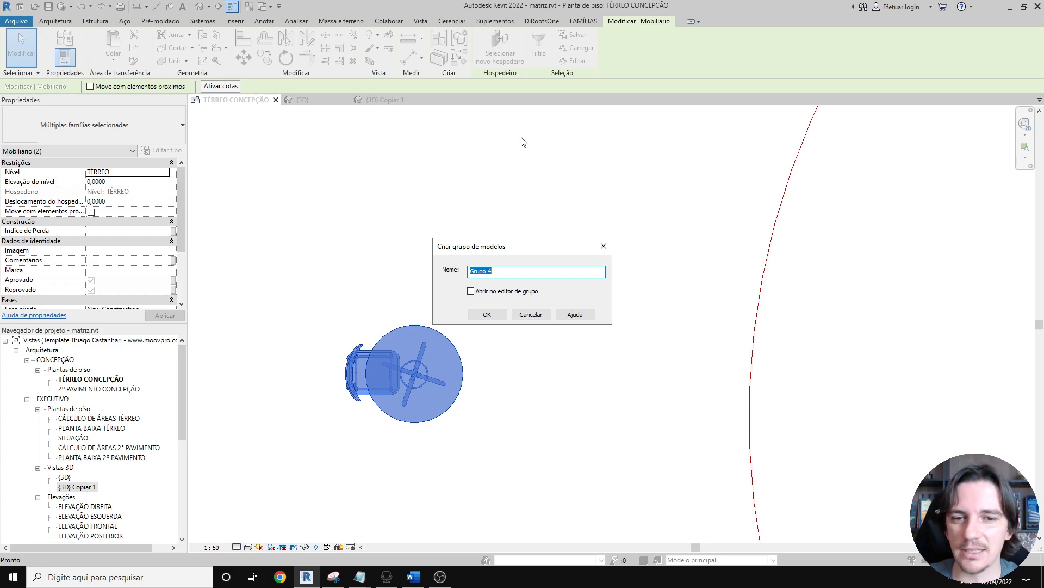
pyautogui.click(485, 315)
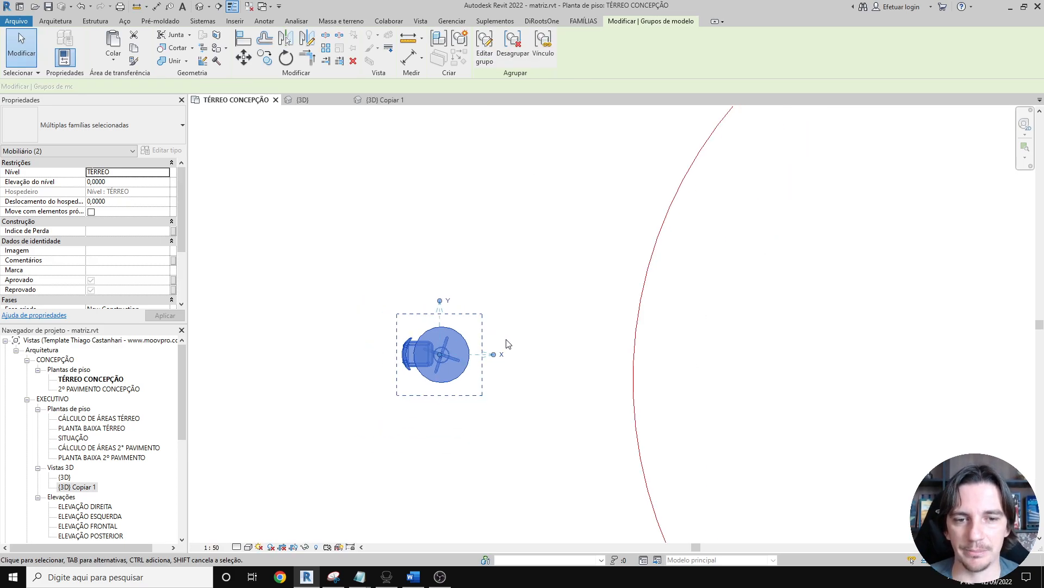
# - Move the table-and-chair group from the table's center to the nearest quadrant point of the red circle
pyautogui.scroll(-1, 538, 355)
pyautogui.moveTo(539, 354); pyautogui.dragTo(413, 303, button='middle')
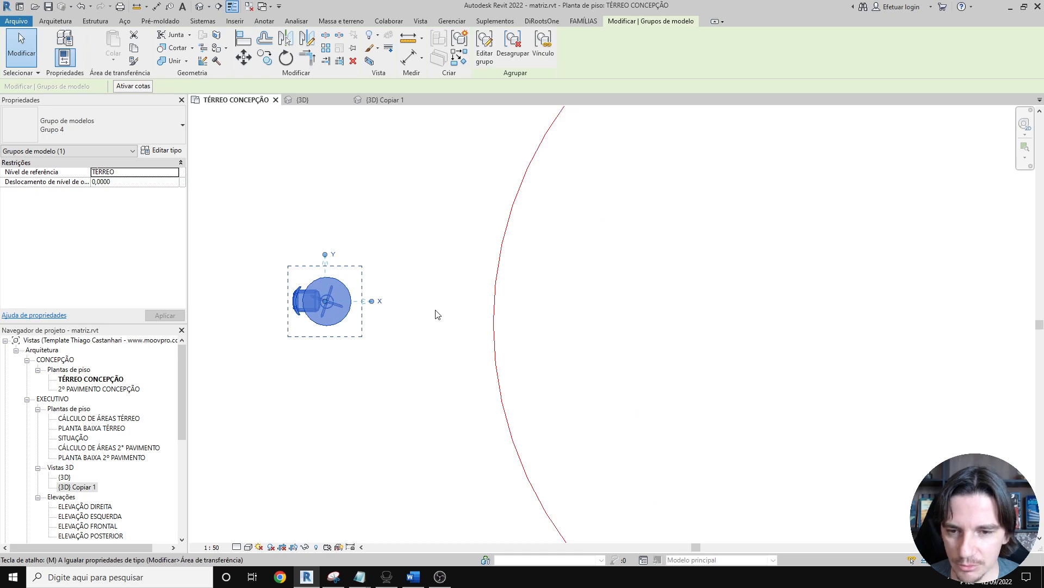
pyautogui.press('m')
pyautogui.press('v')
pyautogui.scroll(3, 327, 300)
pyautogui.click(323, 298)
pyautogui.scroll(2, 325, 298)
pyautogui.scroll(-8, 325, 298)
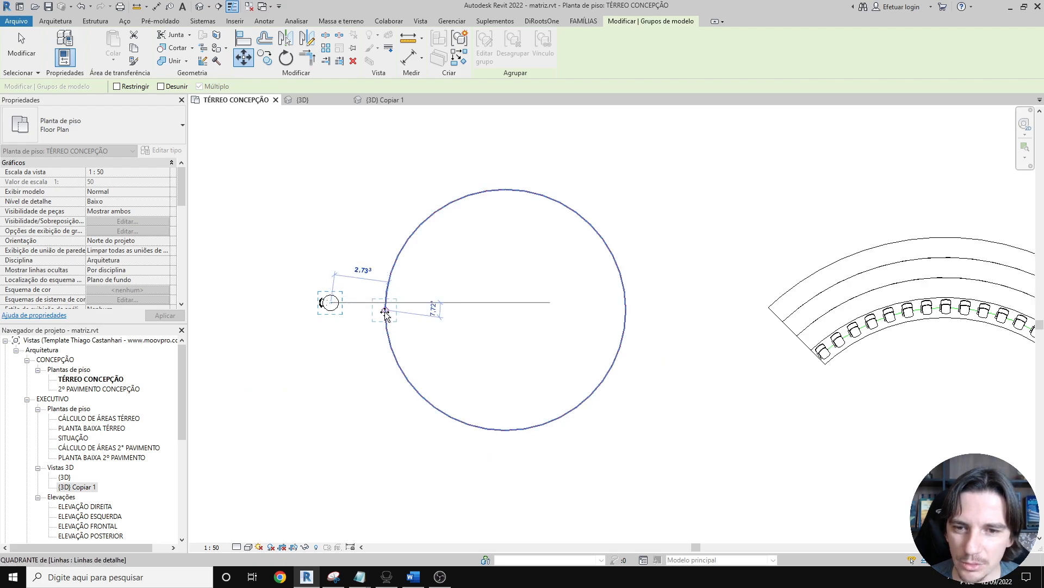
pyautogui.click(386, 313)
pyautogui.scroll(3, 373, 338)
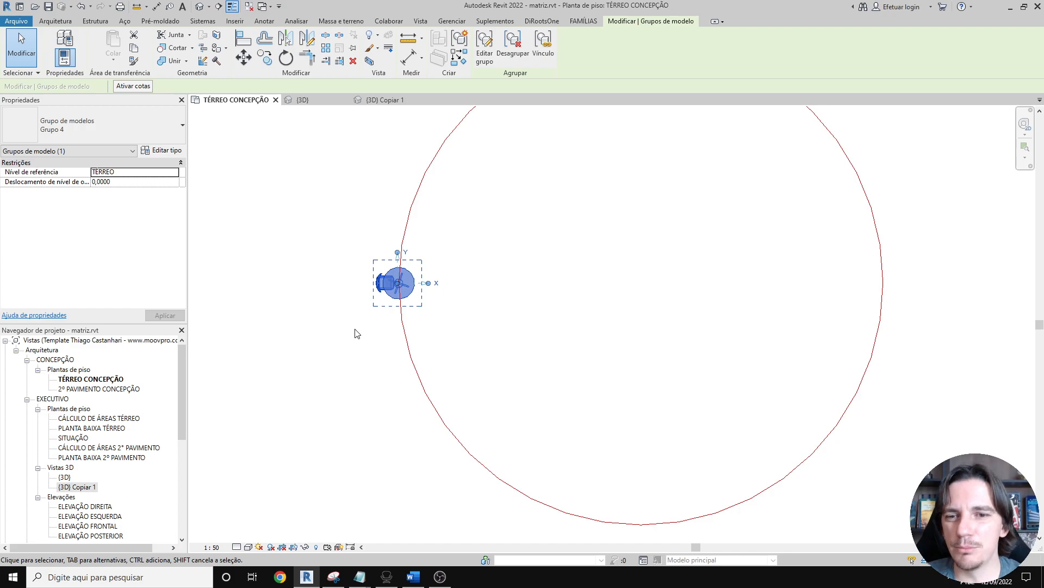
pyautogui.press('Escape')
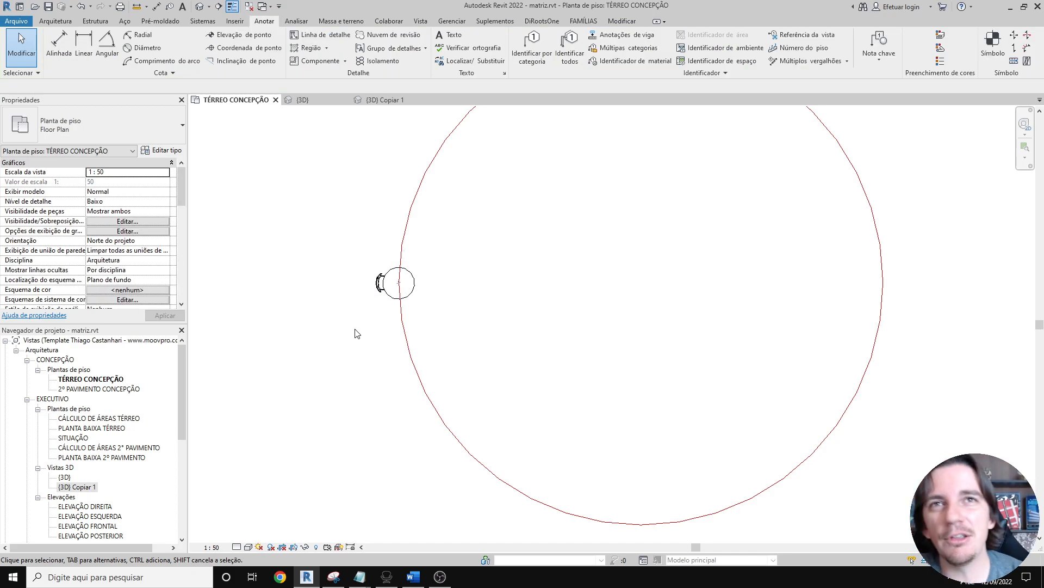
# - Start a radial array of the table-and-chair group and place its center of rotation at the red circle's center
pyautogui.click(388, 283)
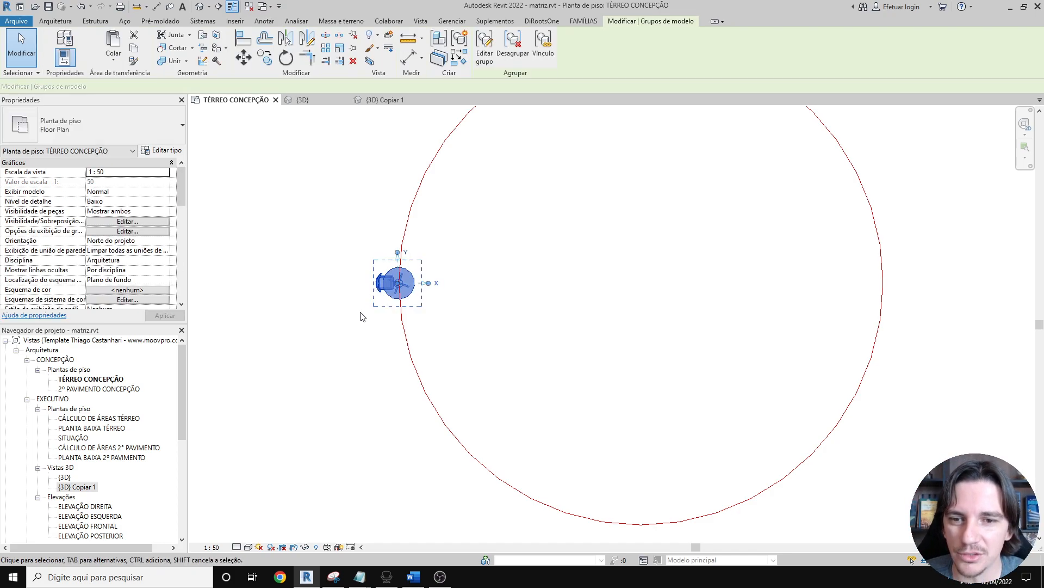
pyautogui.click(325, 47)
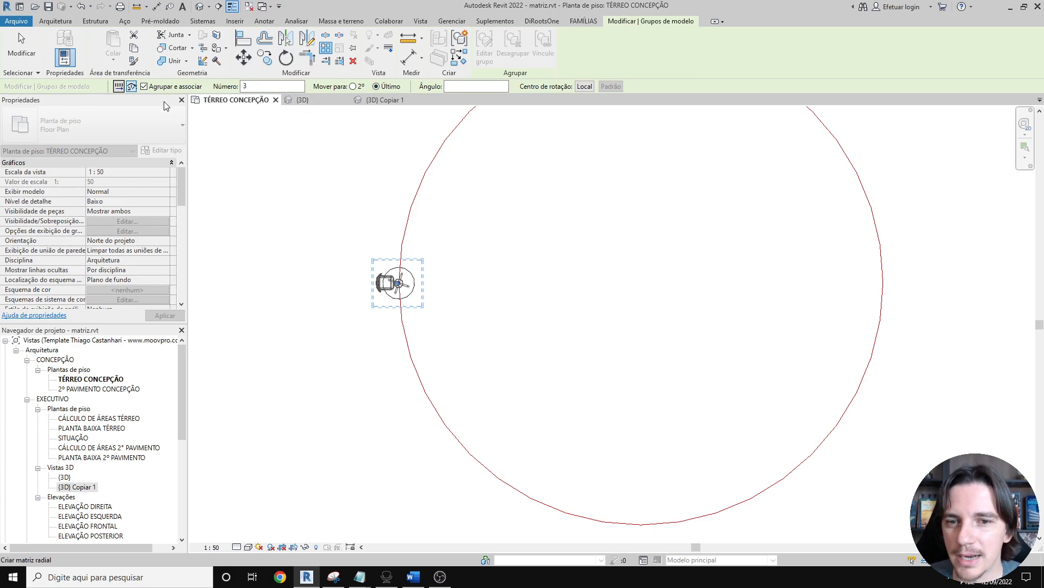
pyautogui.moveTo(341, 192); pyautogui.dragTo(314, 245, button='middle')
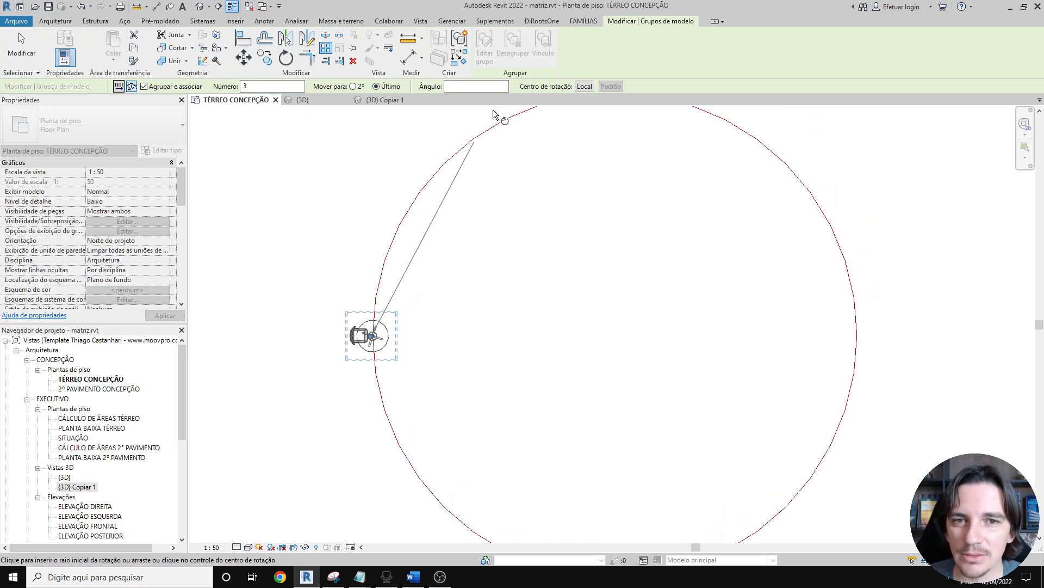
pyautogui.click(586, 87)
pyautogui.scroll(-3, 577, 187)
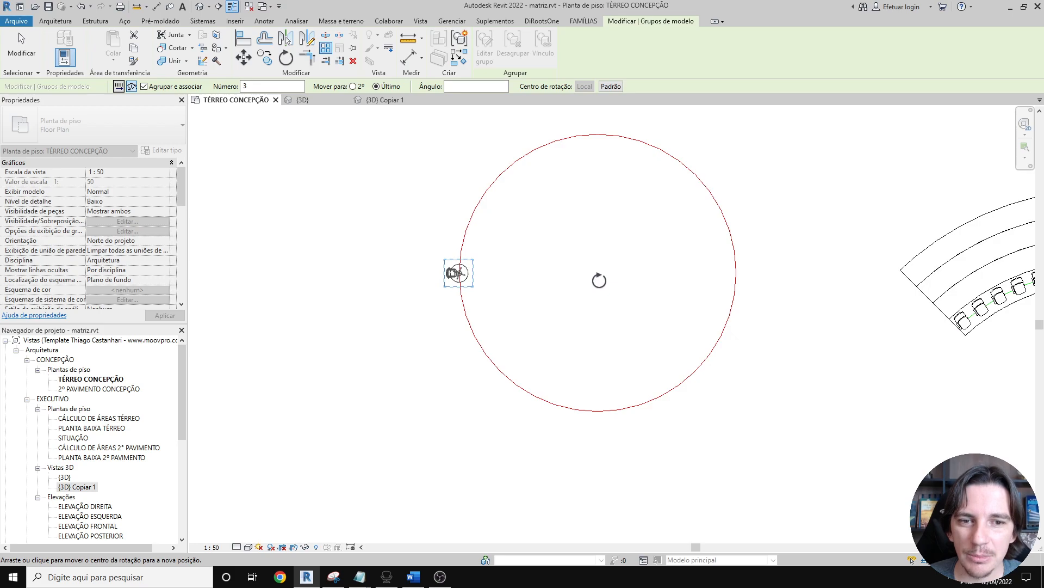
pyautogui.scroll(2, 599, 279)
pyautogui.moveTo(597, 282); pyautogui.dragTo(565, 354, button='middle')
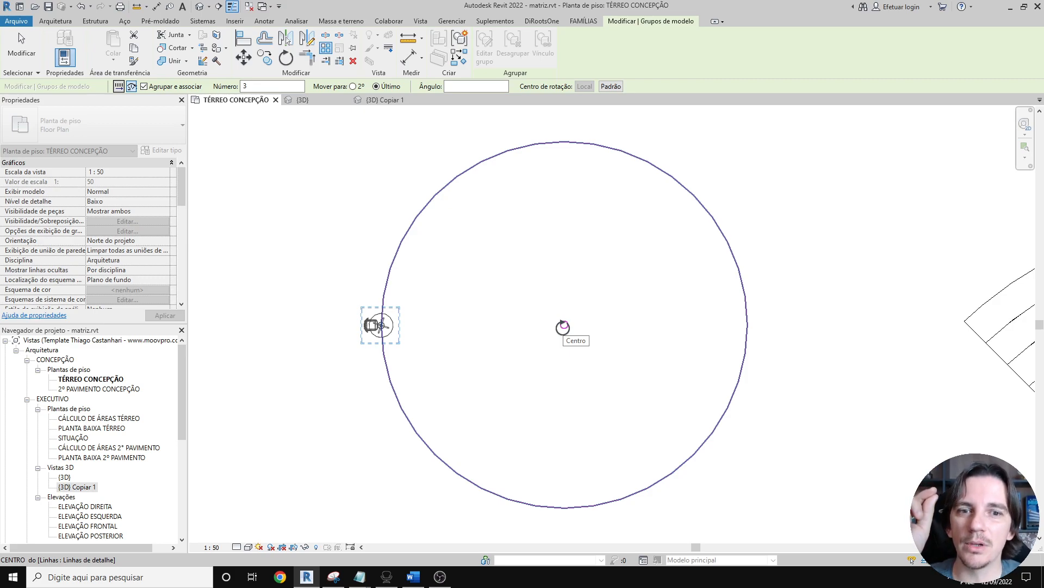
pyautogui.click(564, 326)
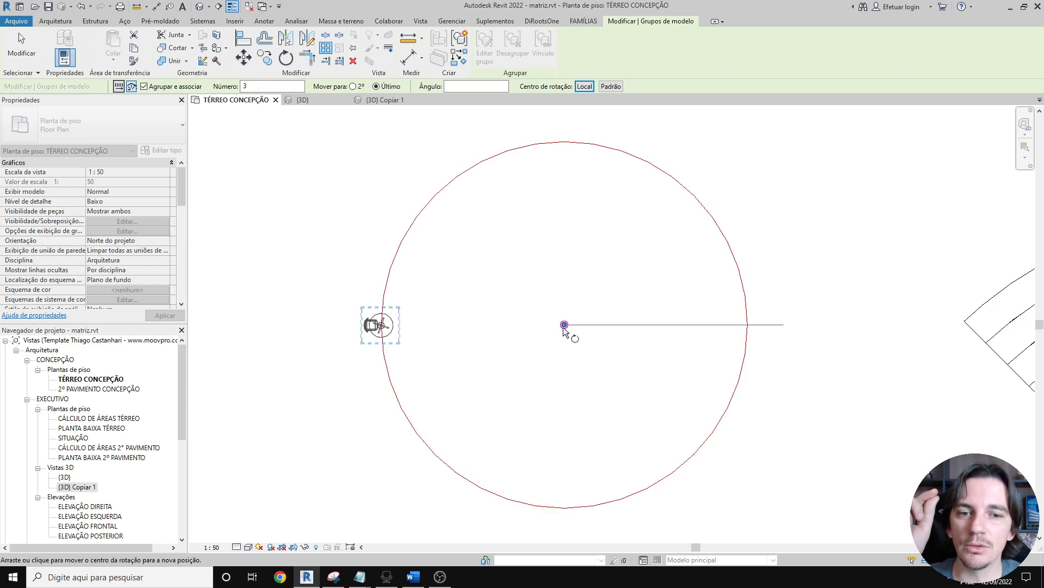
# - Sweep the radial array about 74° along the circle from the original group, with 3 items
pyautogui.click(338, 325)
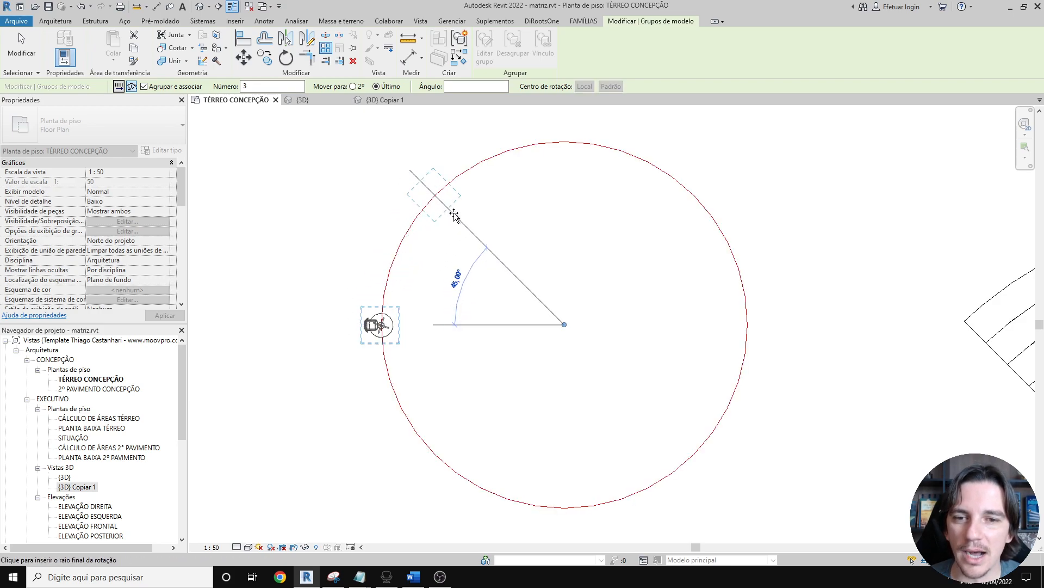
pyautogui.click(530, 205)
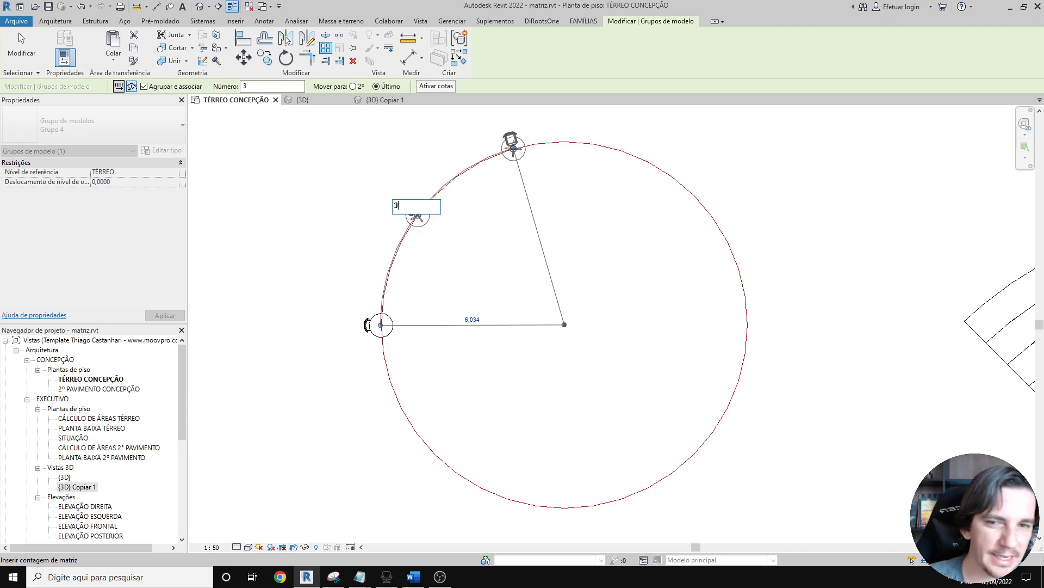
pyautogui.press('Return')
pyautogui.press('Escape')
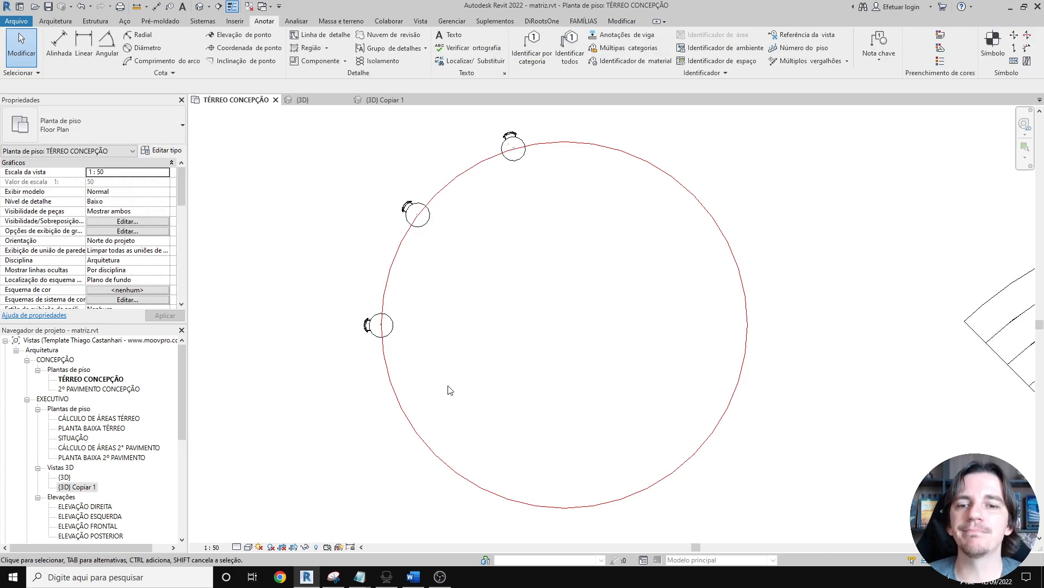
# - Stretch the table array's end around the circle to about 343° and set its item count to 15
pyautogui.click(460, 327)
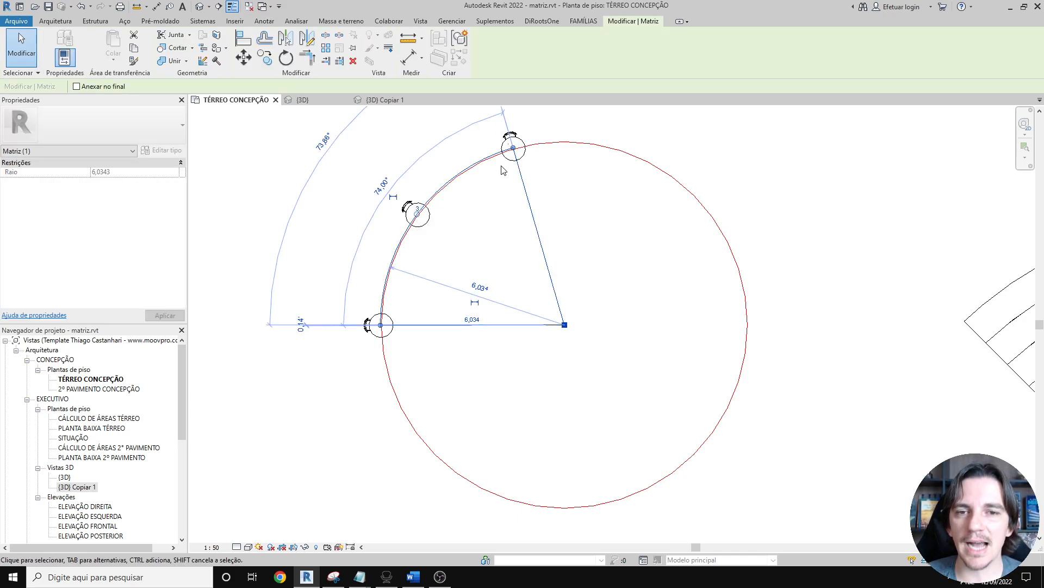
pyautogui.moveTo(513, 148); pyautogui.dragTo(420, 369)
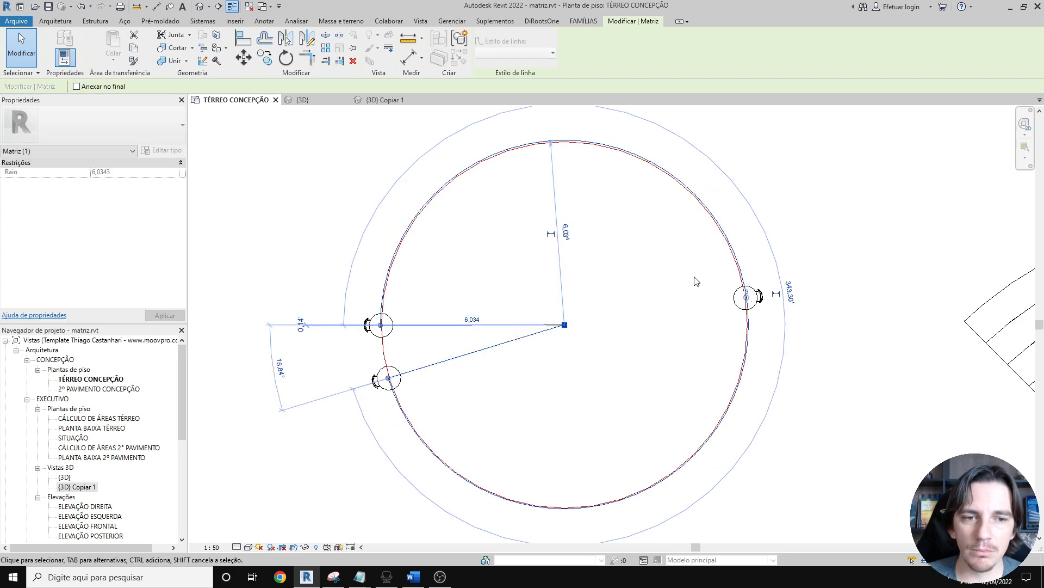
pyautogui.click(747, 295)
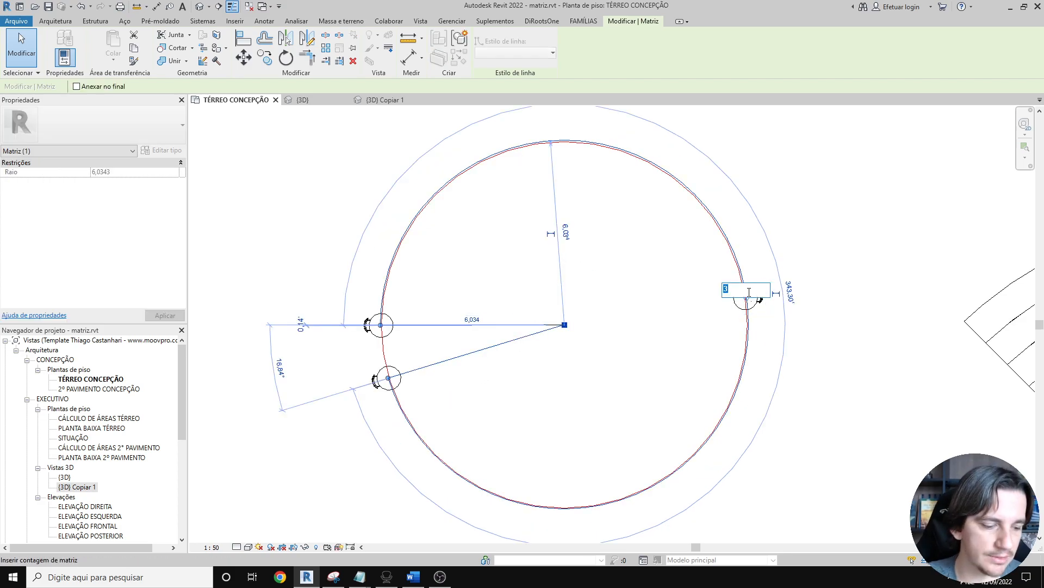
pyautogui.press('Return')
pyautogui.click(665, 315)
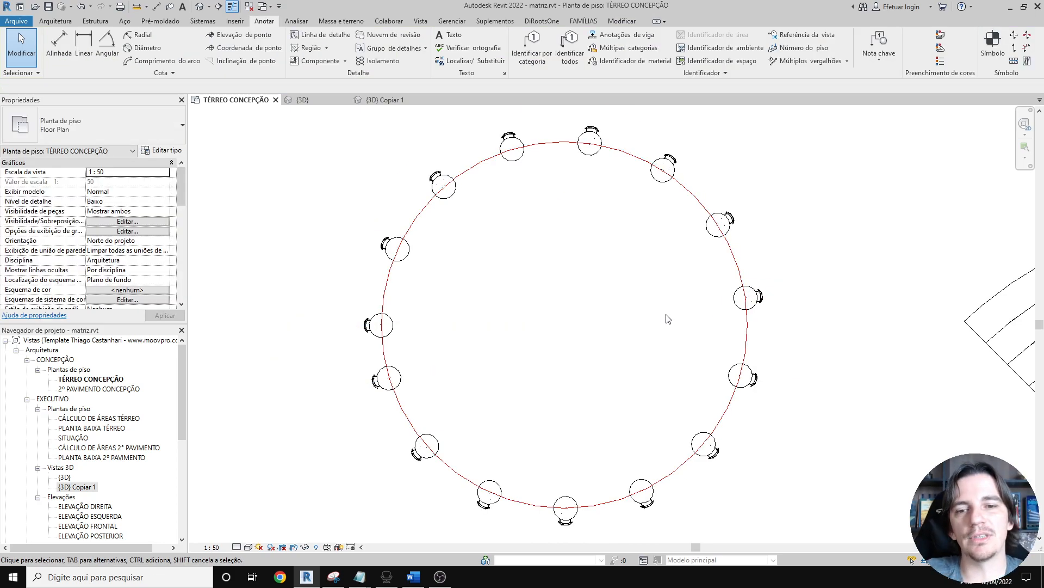
# - Set the circular table array's item count to 20
pyautogui.click(380, 391)
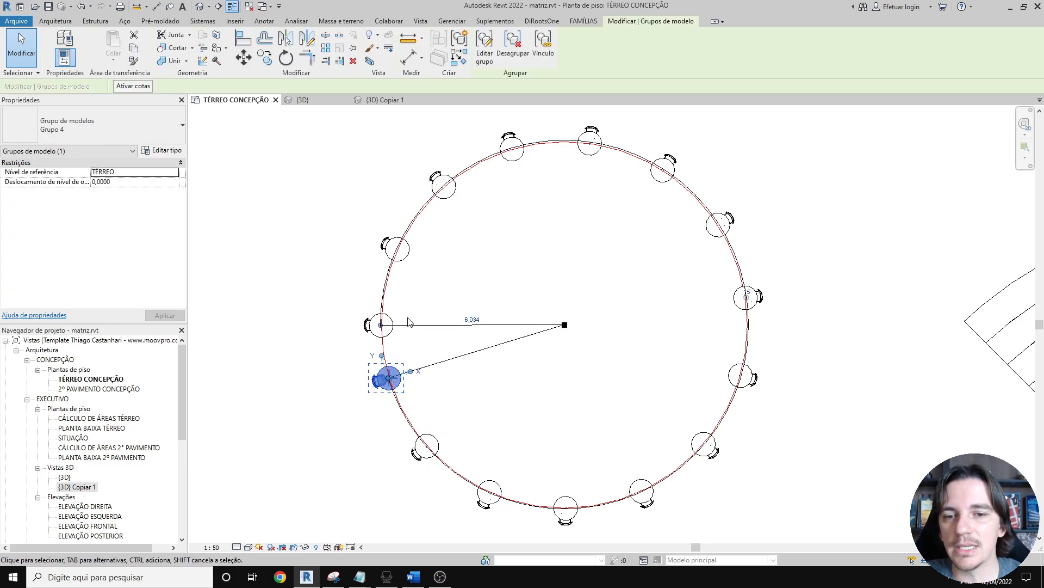
pyautogui.click(747, 292)
pyautogui.write('20')
pyautogui.press('Return')
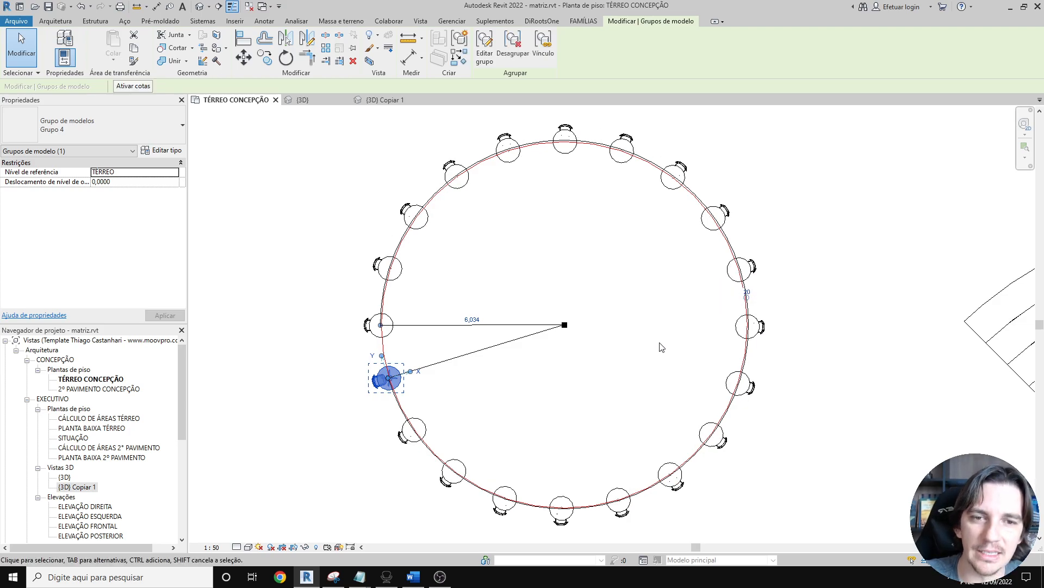
pyautogui.click(662, 347)
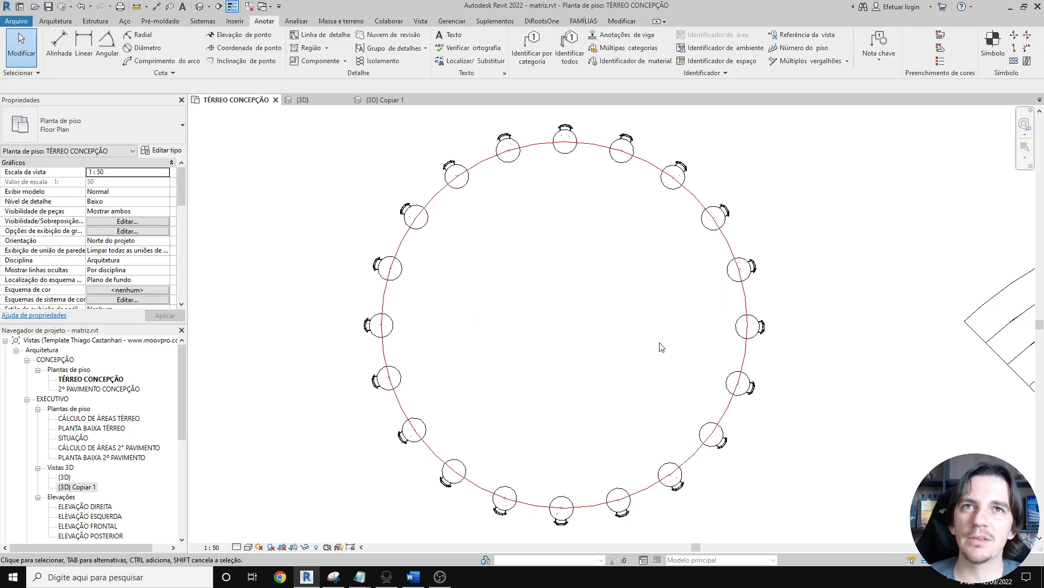
# - Open the {3D} Copiar 1 view and delete the whole circular arrangement of tables and chairs
pyautogui.click(383, 100)
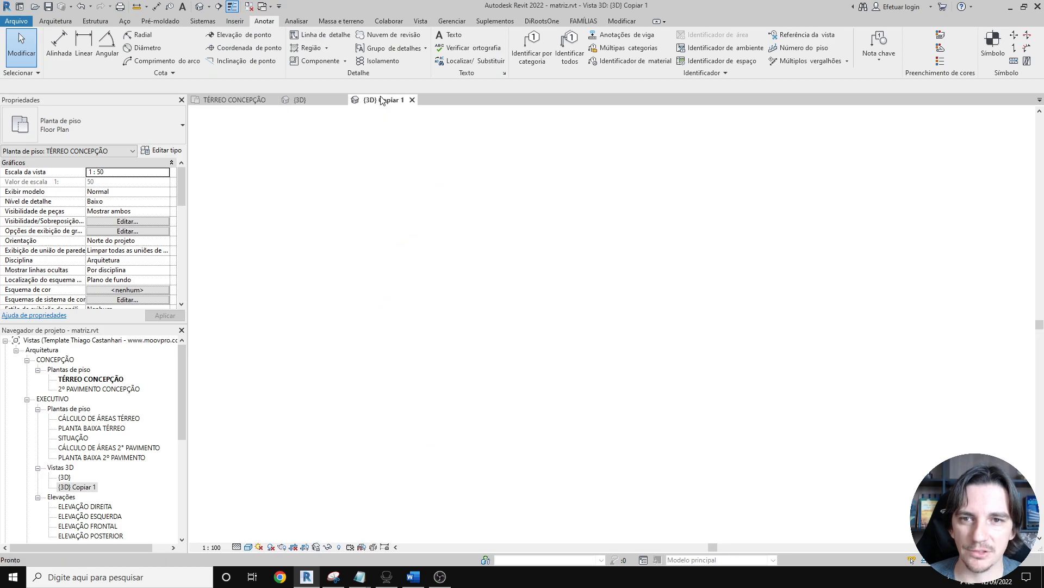
pyautogui.scroll(5, 263, 361)
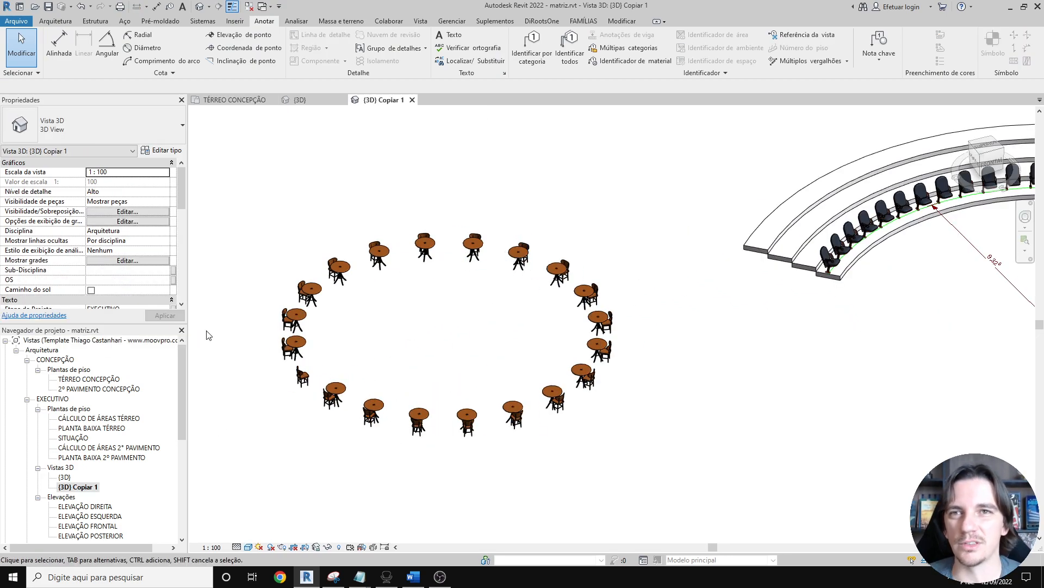
pyautogui.scroll(-5, 476, 301)
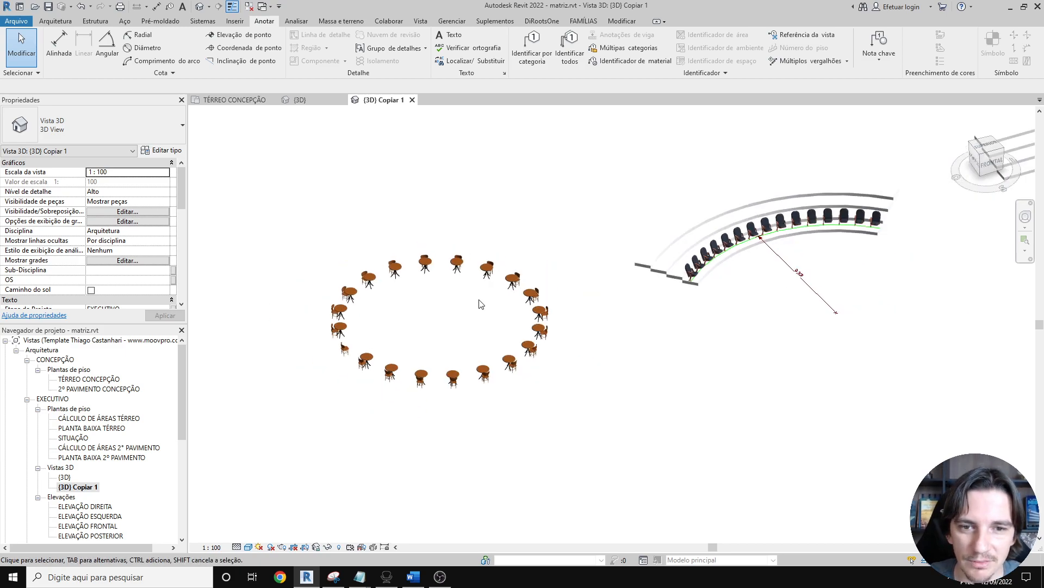
pyautogui.moveTo(346, 235); pyautogui.dragTo(592, 418)
pyautogui.press('Delete')
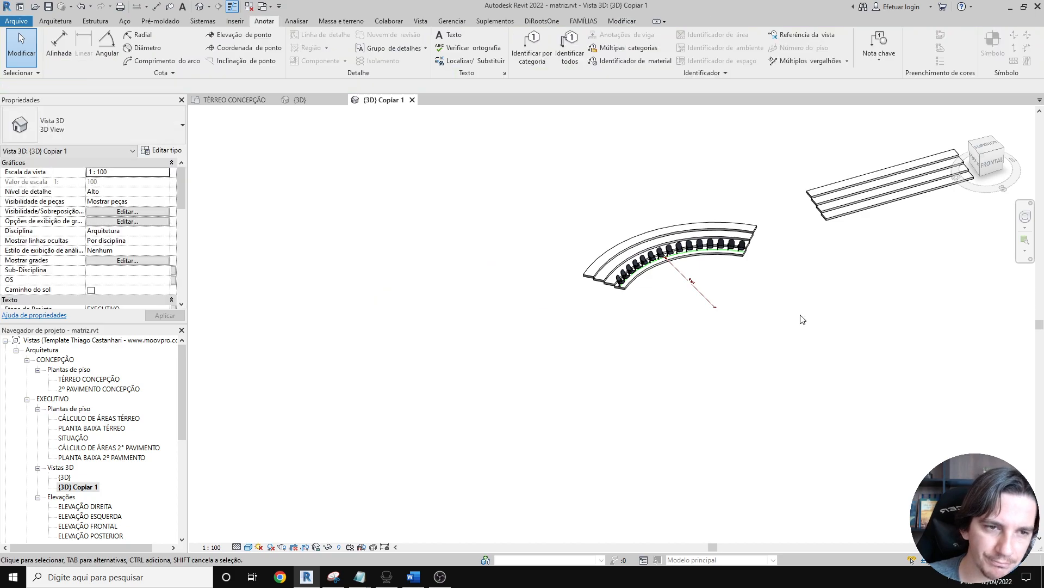
# - Delete the curved auditorium steps together with their chairs and the radius dimension
pyautogui.moveTo(828, 277); pyautogui.dragTo(662, 320, button='middle')
pyautogui.scroll(1, 537, 264)
pyautogui.moveTo(290, 225); pyautogui.dragTo(625, 418)
pyautogui.press('Delete')
# - Set the work plane by picking a plane, using the top face of the lowest straight step
pyautogui.scroll(6, 723, 233)
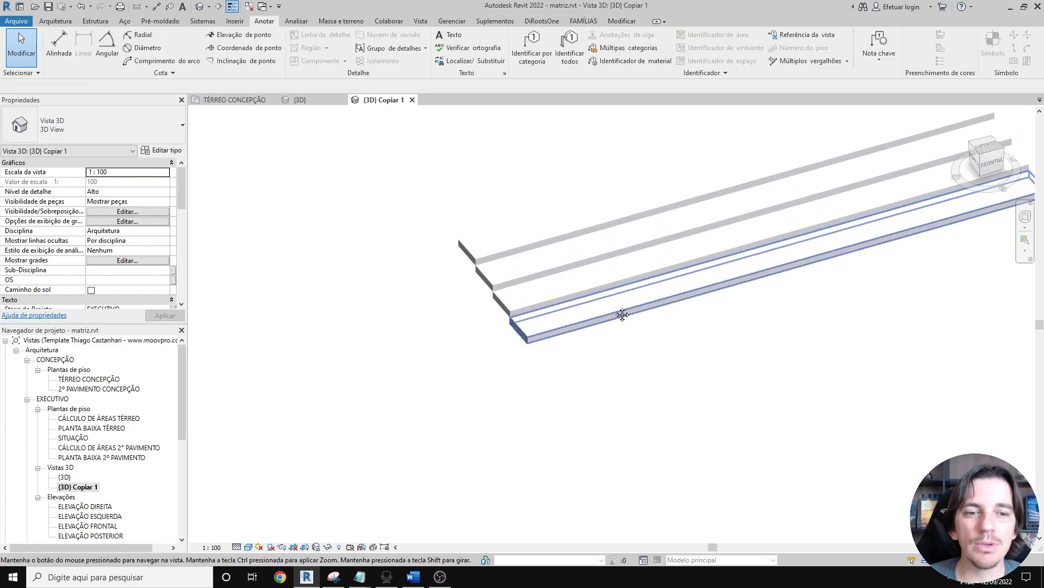
pyautogui.moveTo(647, 300); pyautogui.dragTo(610, 344, button='middle')
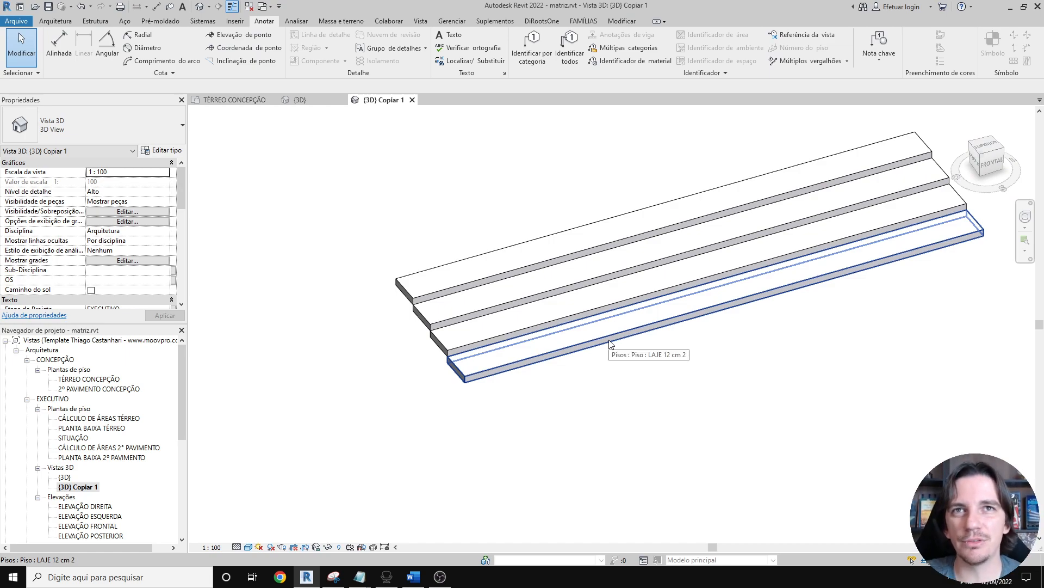
pyautogui.moveTo(367, 384); pyautogui.dragTo(299, 399, button='middle')
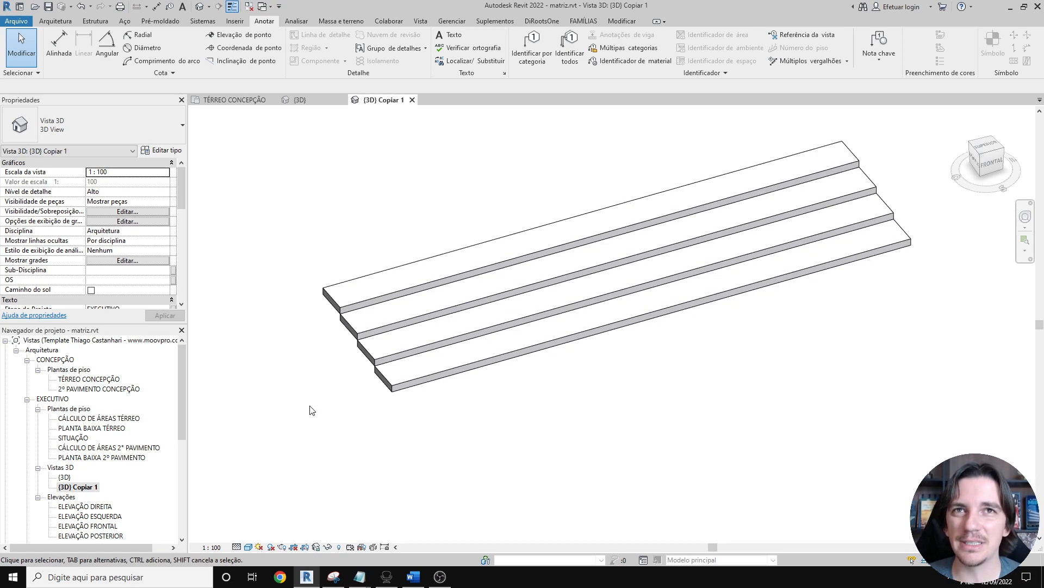
pyautogui.click(55, 21)
pyautogui.click(943, 44)
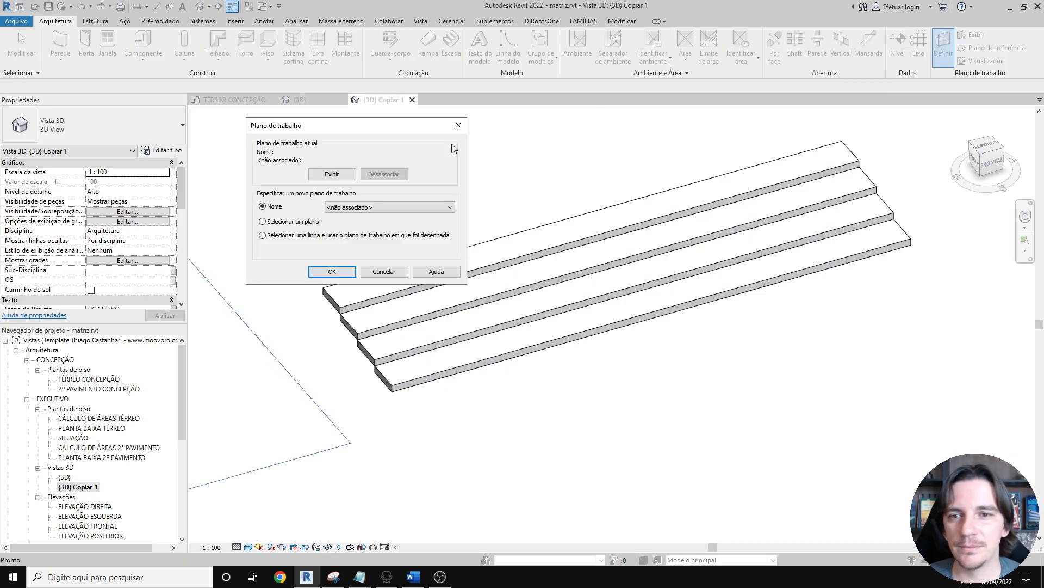
pyautogui.click(297, 222)
pyautogui.click(331, 272)
pyautogui.scroll(5, 366, 380)
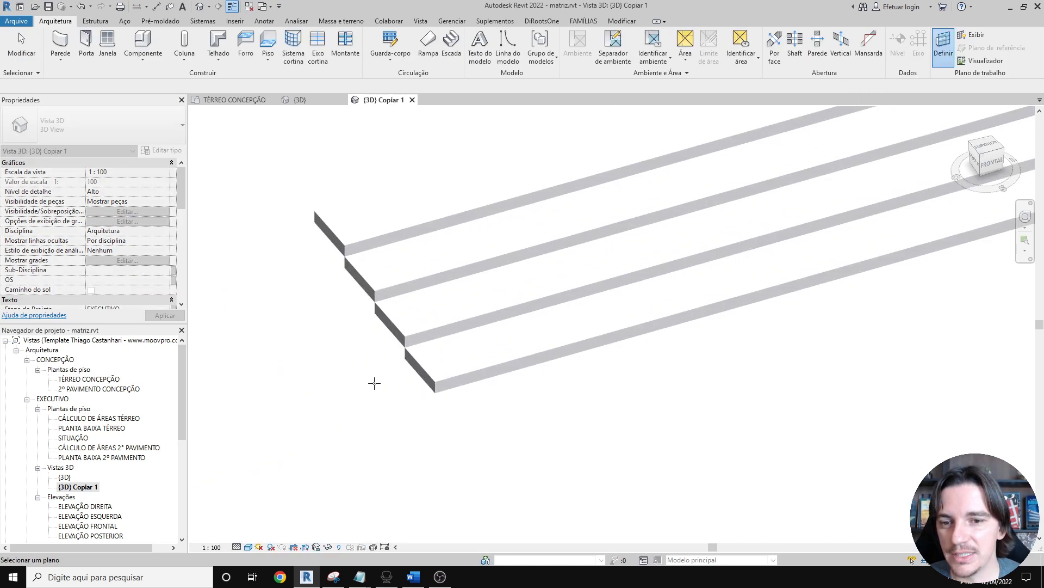
pyautogui.scroll(2, 474, 335)
pyautogui.click(473, 334)
# - Show the work plane and stretch its grid so that it extends over the straight steps
pyautogui.click(972, 36)
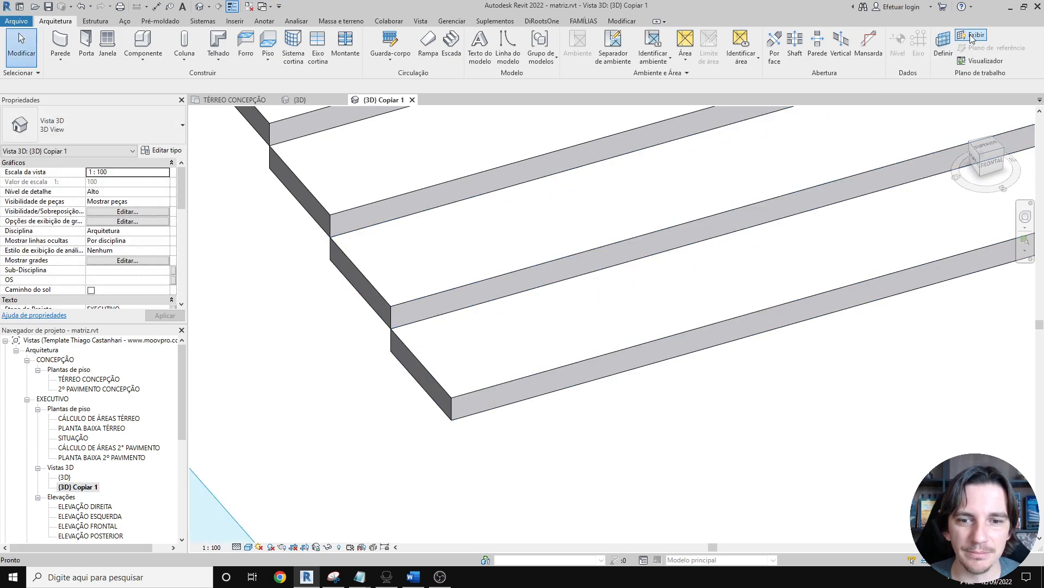
pyautogui.scroll(-5, 596, 274)
pyautogui.click(595, 271)
pyautogui.moveTo(576, 251); pyautogui.dragTo(867, 168)
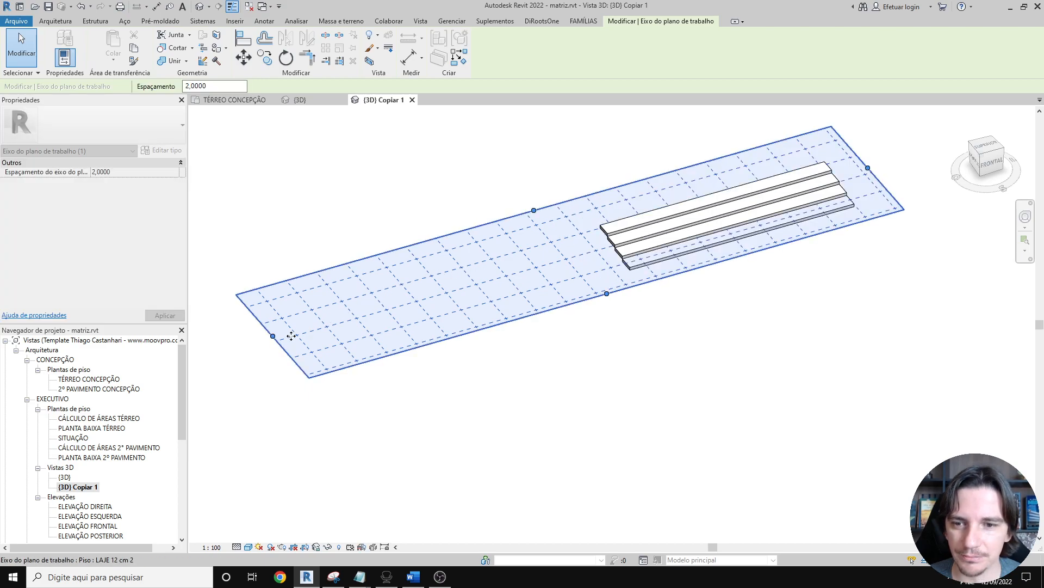
pyautogui.scroll(6, 752, 268)
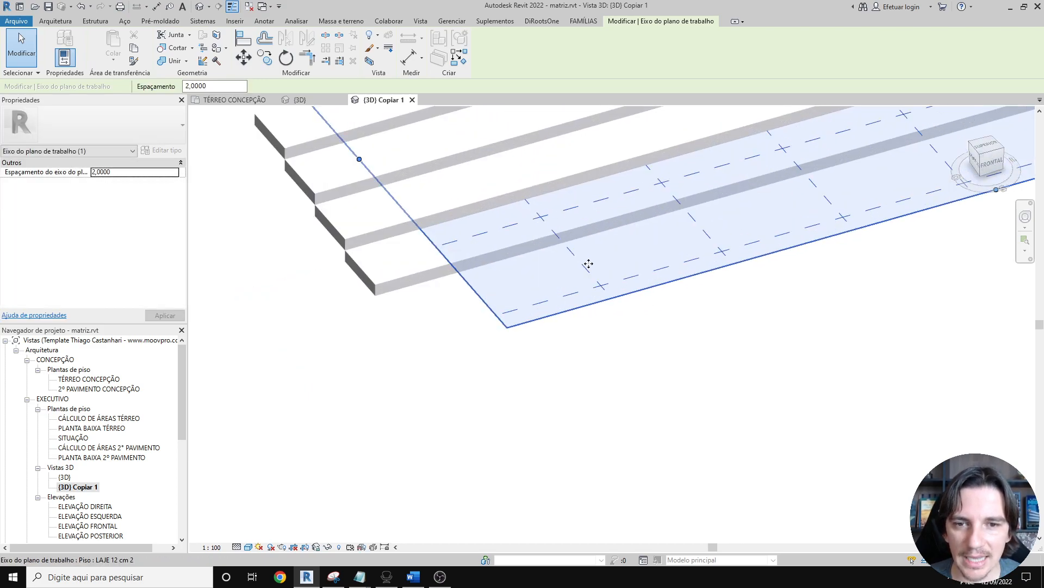
# - Hide the work plane display over the straight steps
pyautogui.scroll(2, 589, 264)
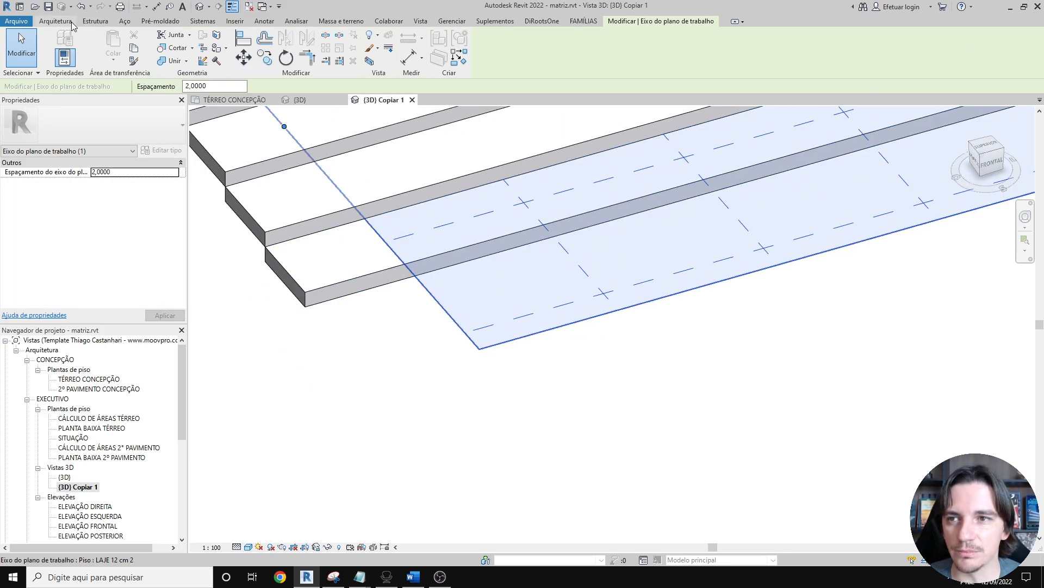
pyautogui.click(55, 21)
pyautogui.click(972, 35)
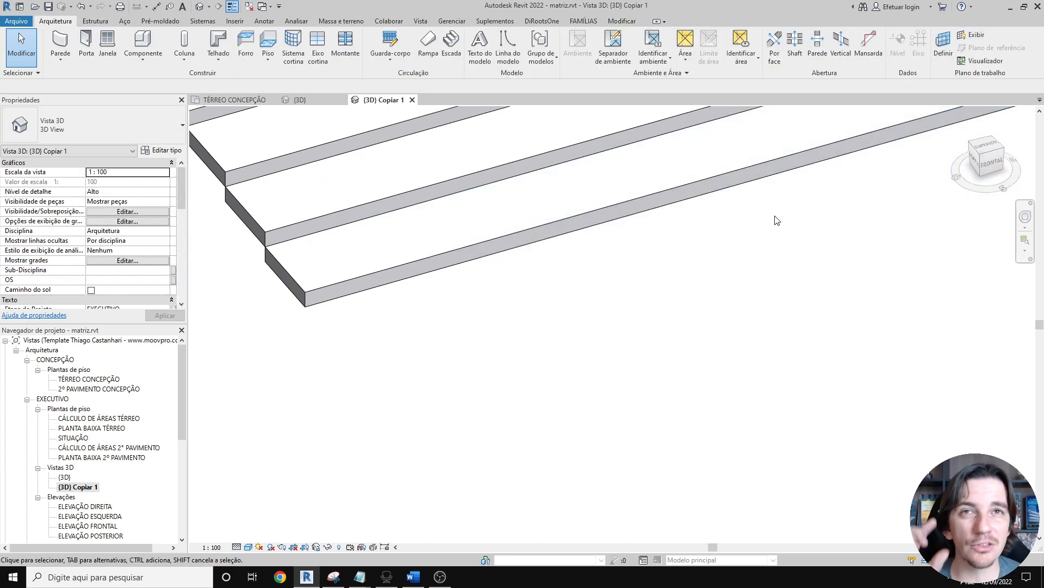
# - In the top view, place one Chair-Hussey-Quattro-Soft_Side-3D-Metric component at the left end of the lowest straight step
pyautogui.click(992, 153)
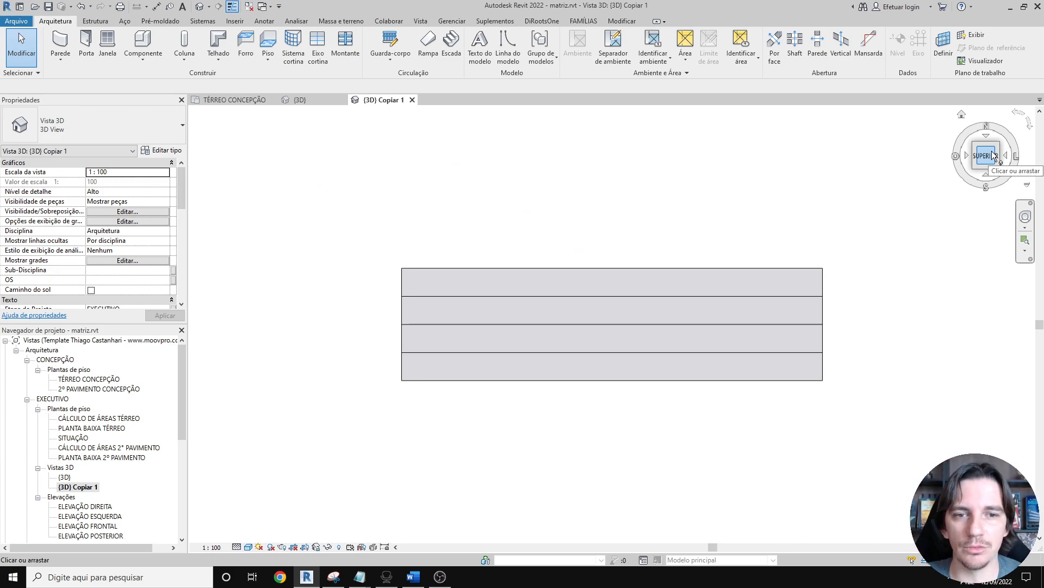
pyautogui.press('c')
pyautogui.press('m')
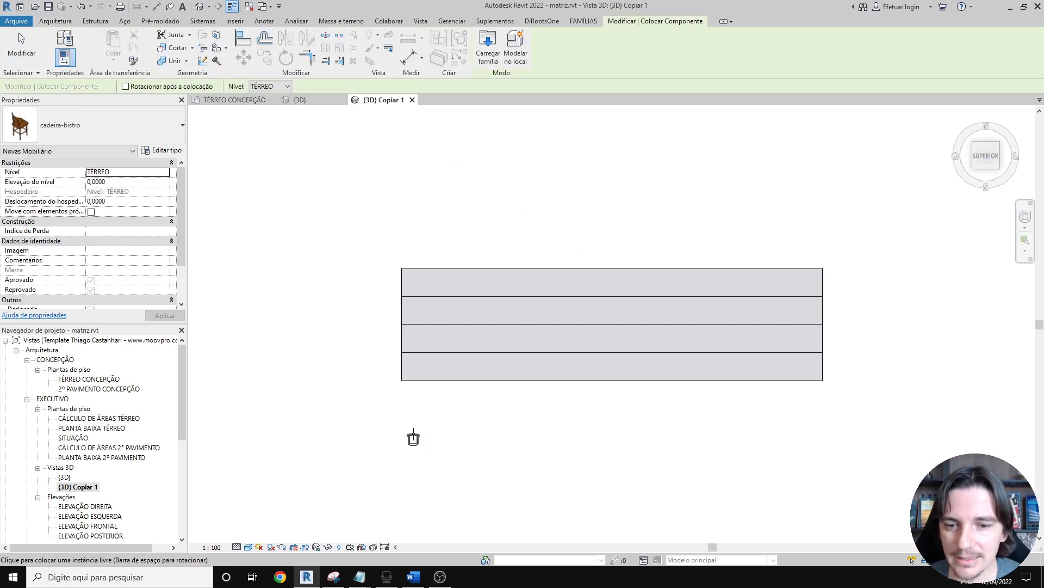
pyautogui.scroll(5, 405, 432)
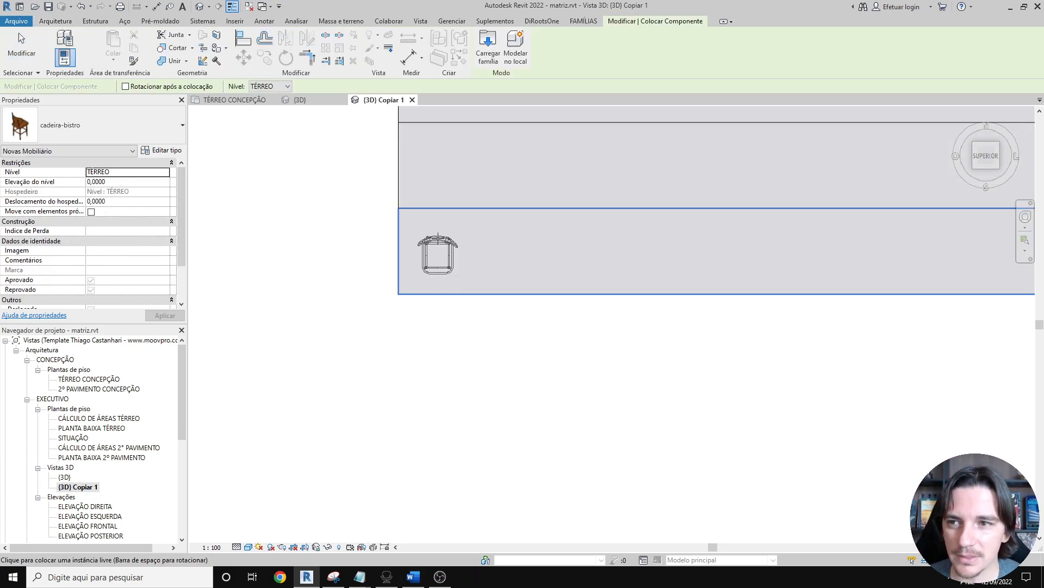
pyautogui.click(67, 131)
pyautogui.write('c')
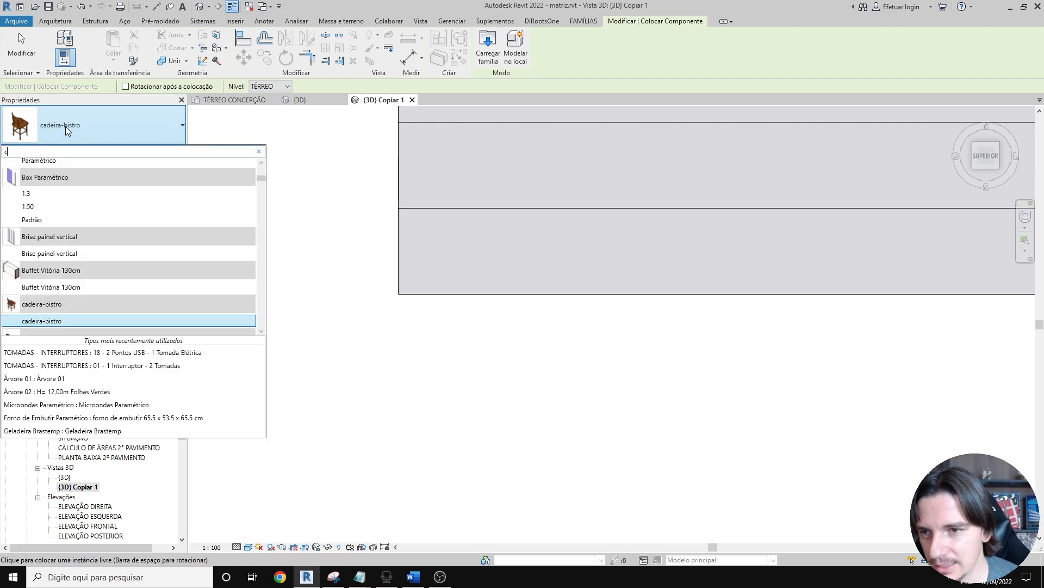
pyautogui.write('hair')
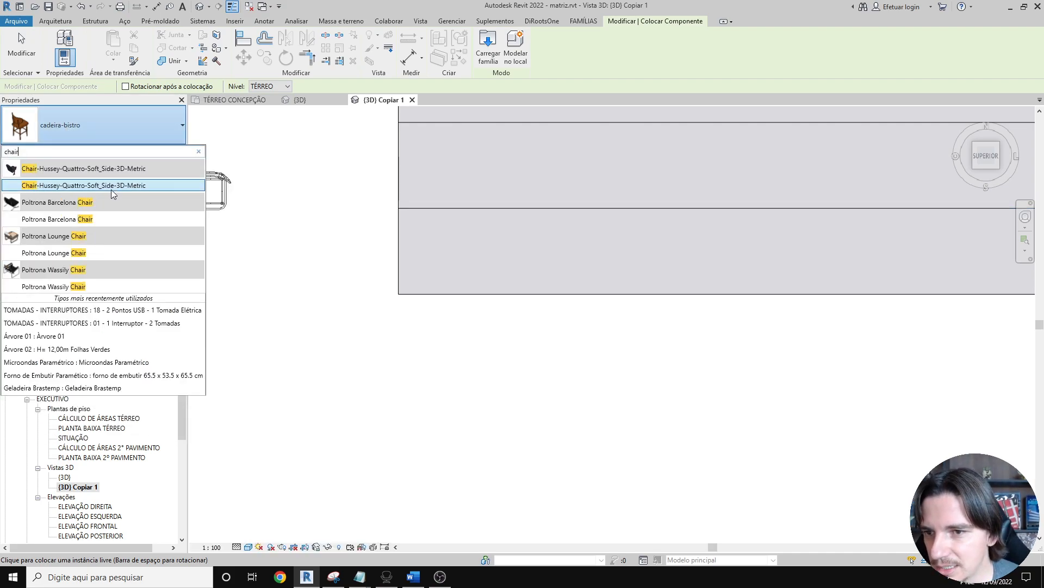
pyautogui.click(112, 188)
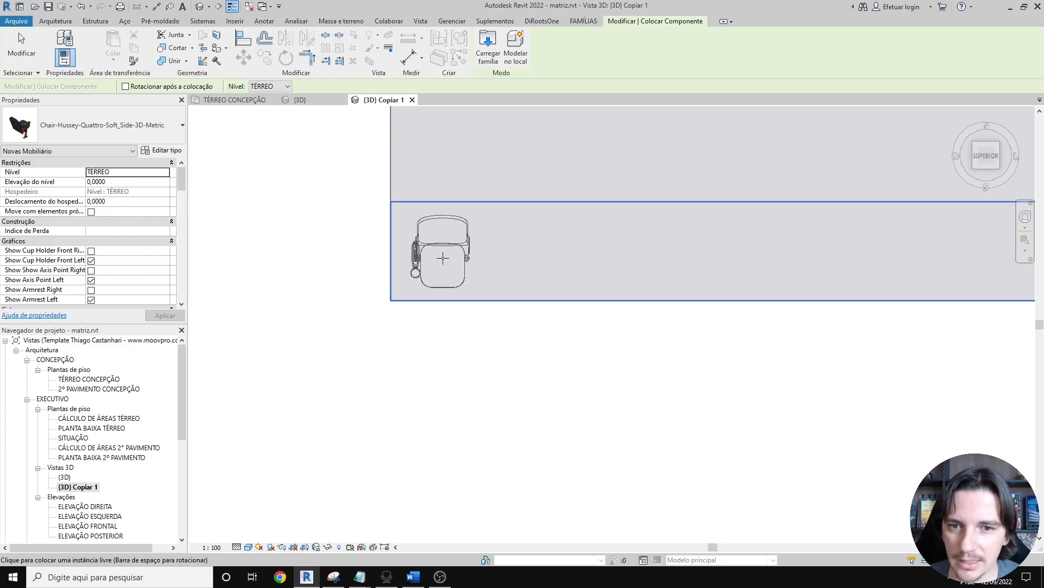
pyautogui.click(442, 258)
pyautogui.press('Escape')
pyautogui.press('Escape')
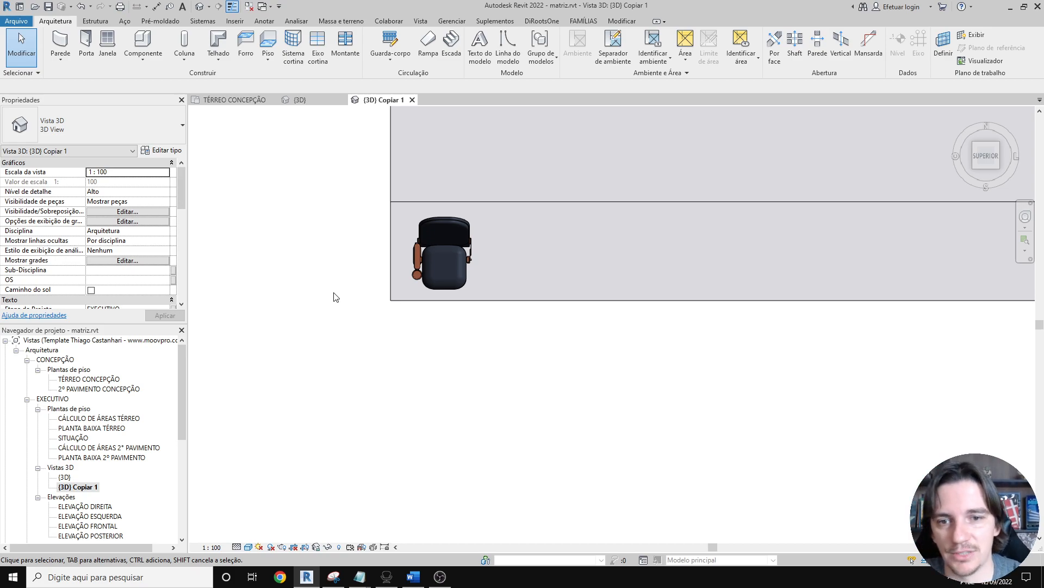
# - Create a linear array of 15 chairs along the lowest straight step, with the last chair near the step's right end
pyautogui.scroll(-2, 345, 285)
pyautogui.click(408, 284)
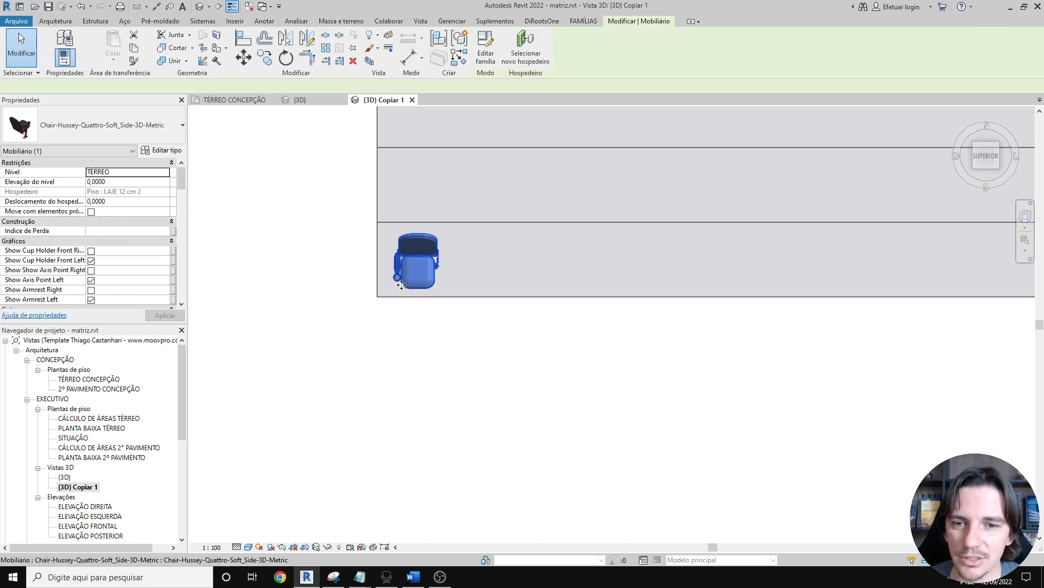
pyautogui.click(325, 47)
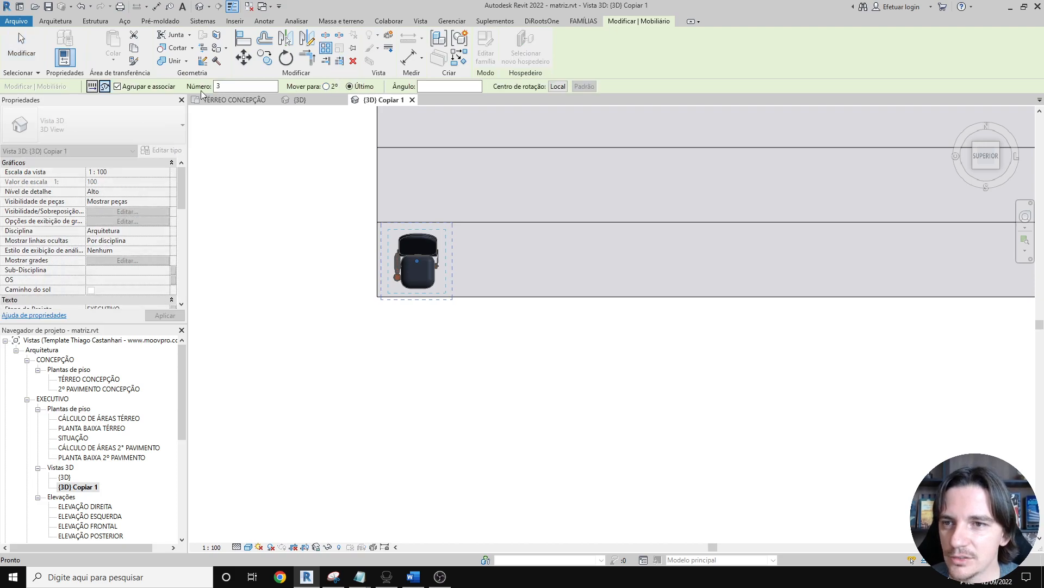
pyautogui.click(92, 86)
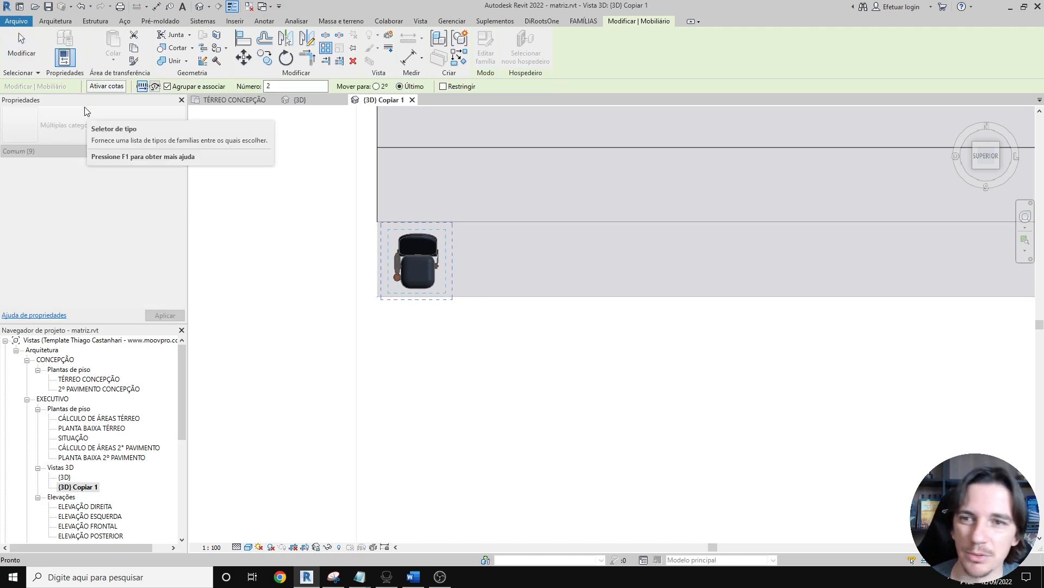
pyautogui.click(419, 264)
pyautogui.scroll(-5, 419, 265)
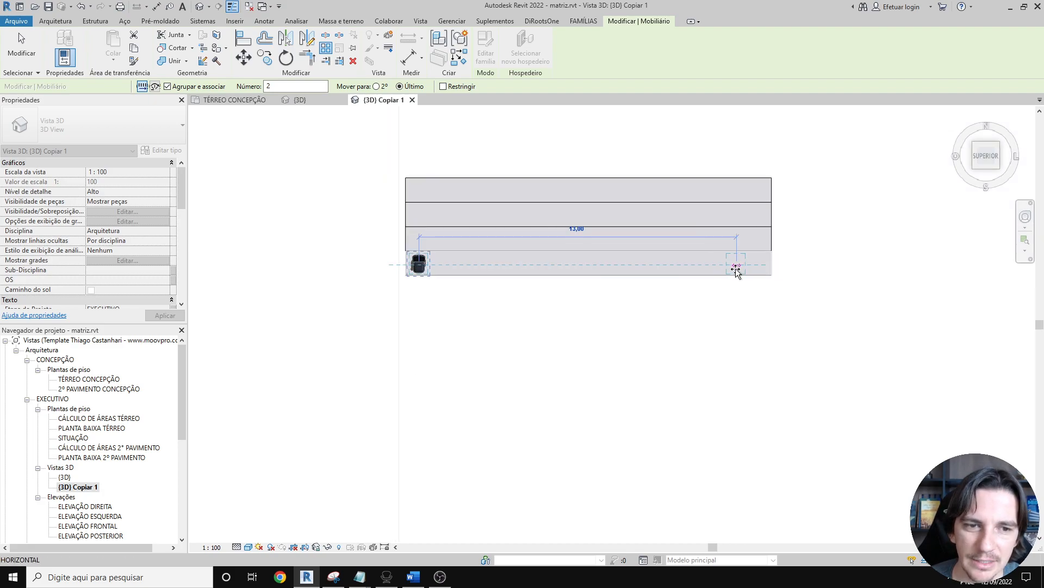
pyautogui.click(753, 264)
pyautogui.write('15')
pyautogui.press('Return')
pyautogui.press('Escape')
# - Select all instances of the arrayed chair group that are visible in the view
pyautogui.keyDown('shift'); pyautogui.moveTo(449, 356); pyautogui.dragTo(636, 373, button='middle'); pyautogui.keyUp('shift')
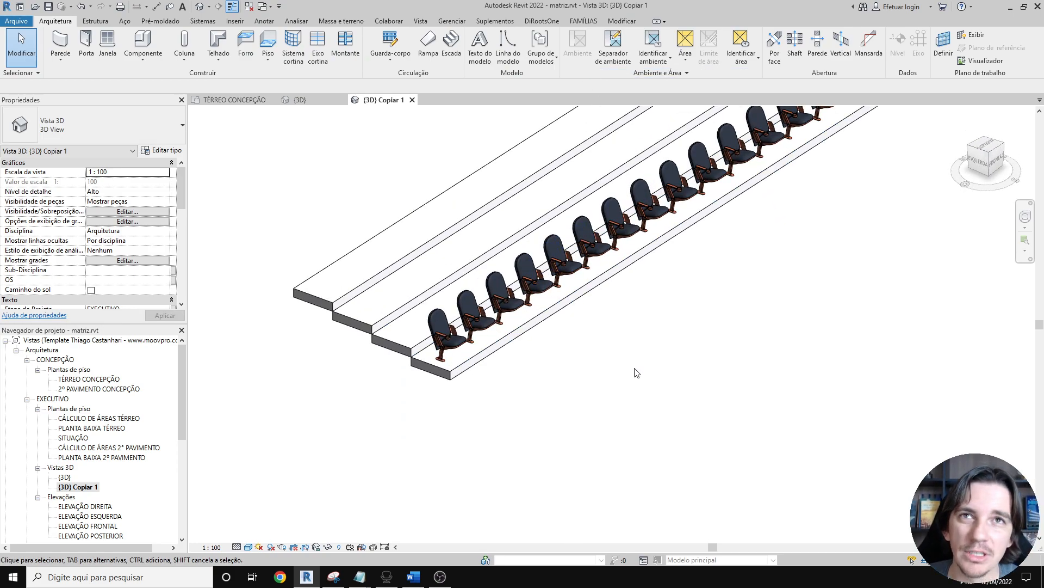
pyautogui.scroll(4, 439, 358)
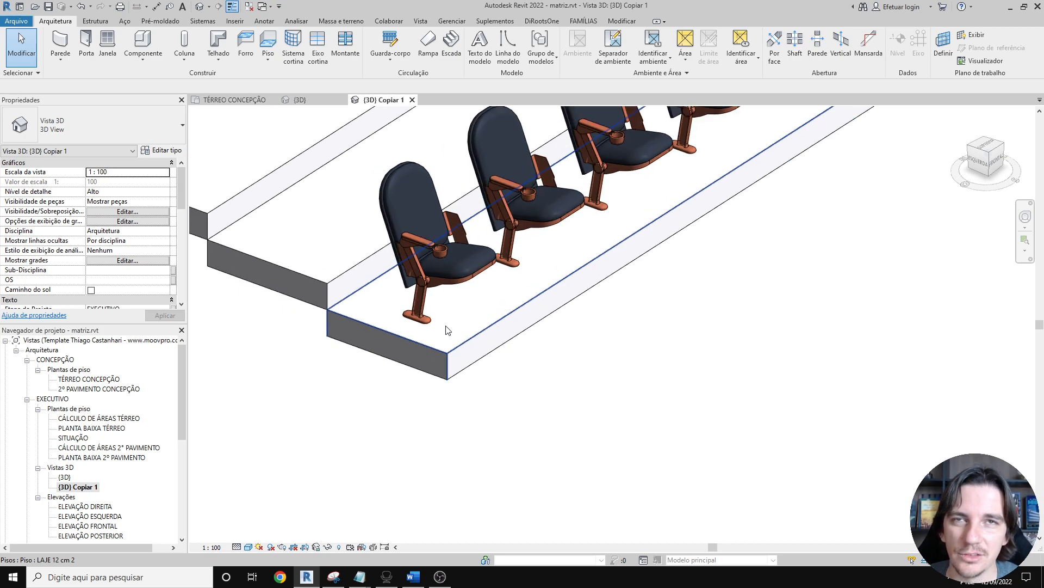
pyautogui.scroll(-6, 446, 329)
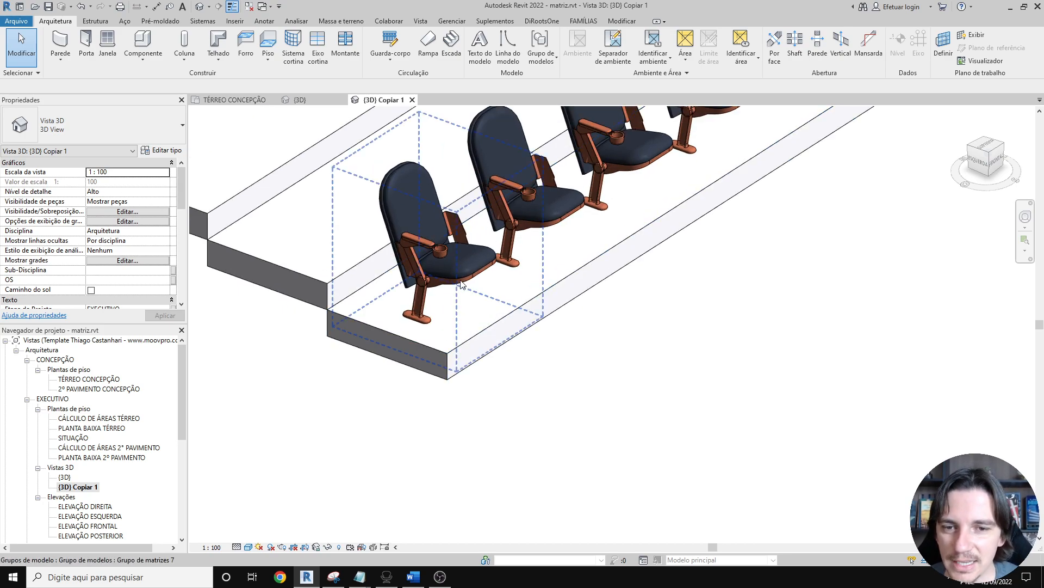
pyautogui.keyDown('shift'); pyautogui.moveTo(591, 331); pyautogui.dragTo(573, 352, button='middle'); pyautogui.keyUp('shift')
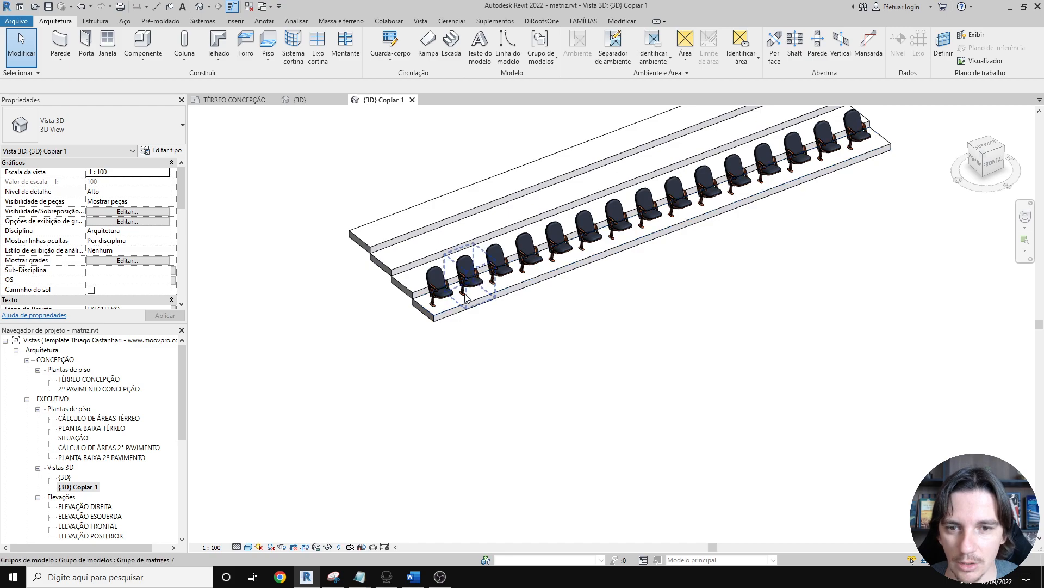
pyautogui.click(437, 294)
pyautogui.rightClick(437, 293)
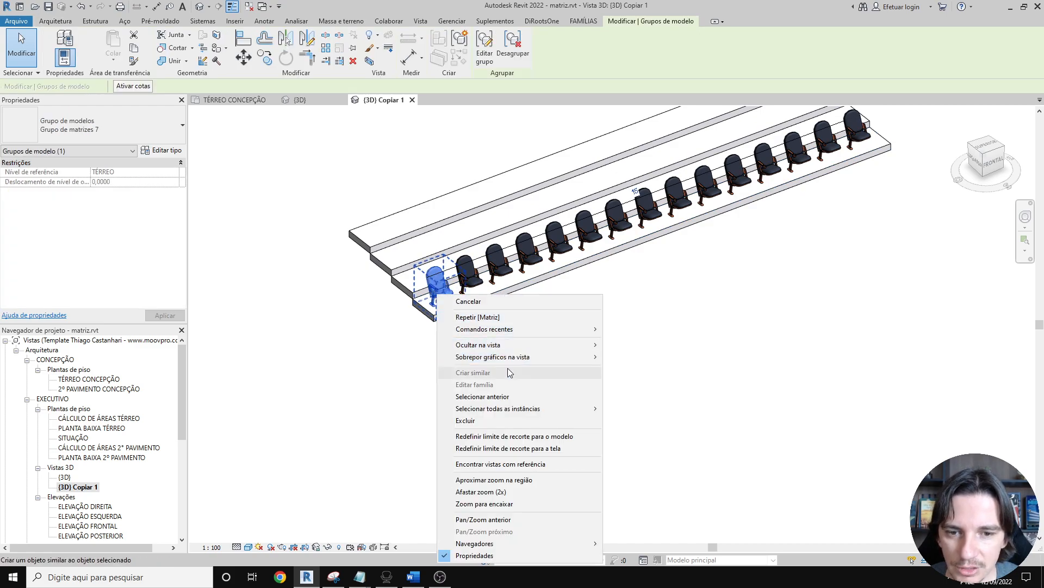
pyautogui.moveTo(534, 408)
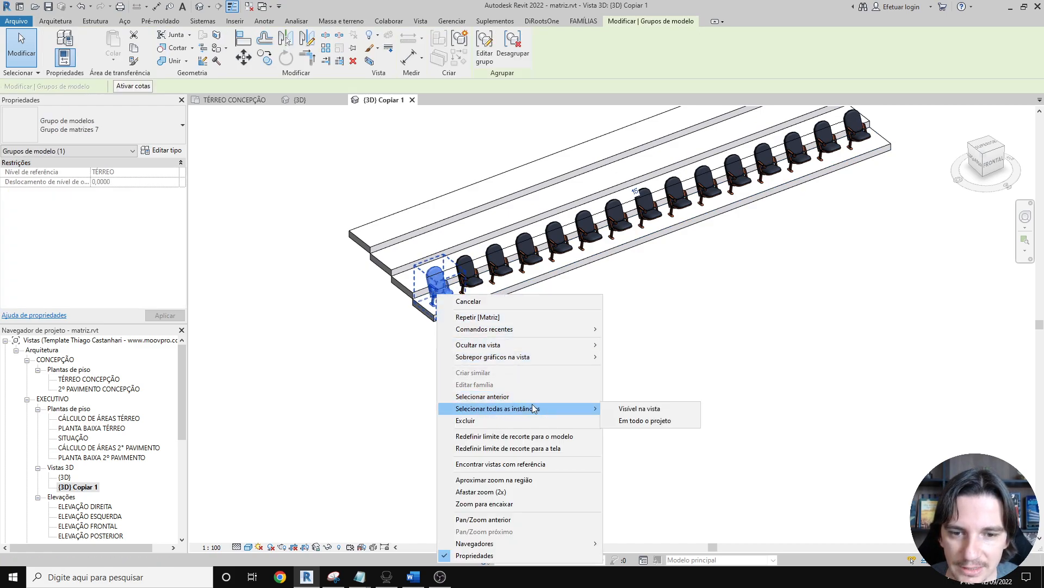
pyautogui.click(639, 408)
# - Array the chair row linearly into 4 rows, using Move To 2nd and the lowest step's front and rear left corners as spacing
pyautogui.click(989, 150)
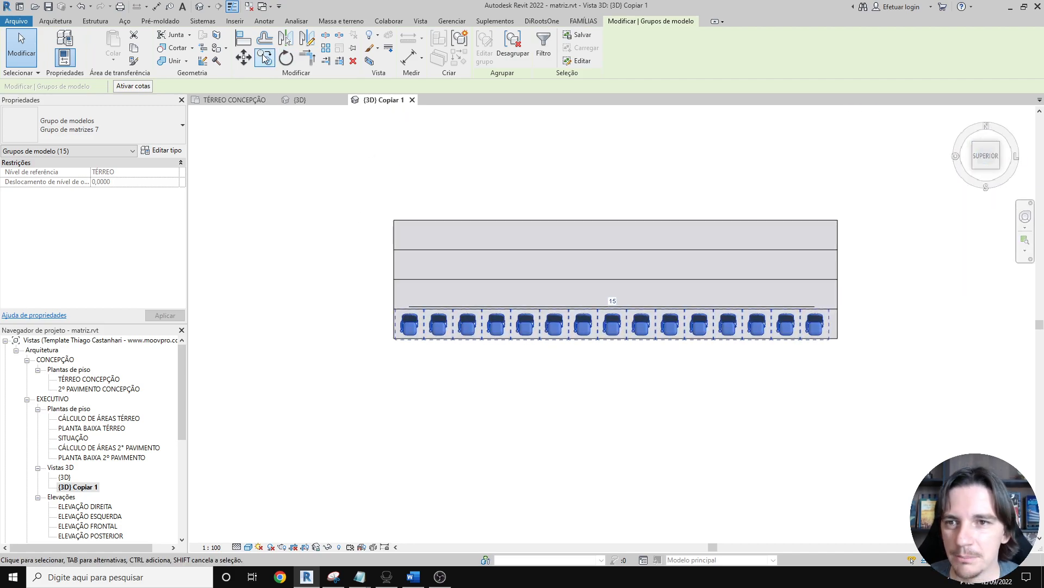
pyautogui.click(326, 47)
pyautogui.click(403, 86)
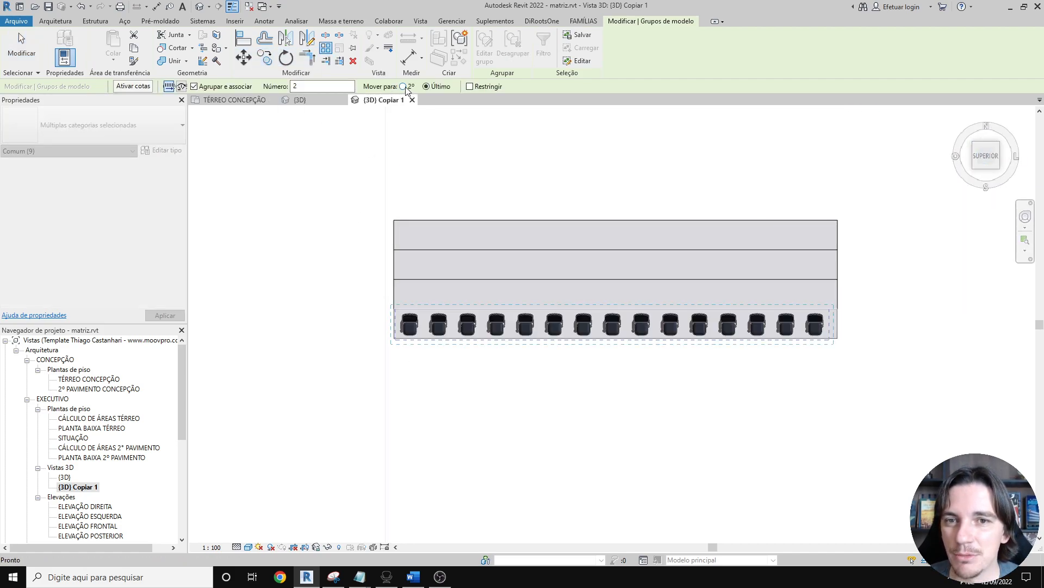
pyautogui.scroll(6, 392, 335)
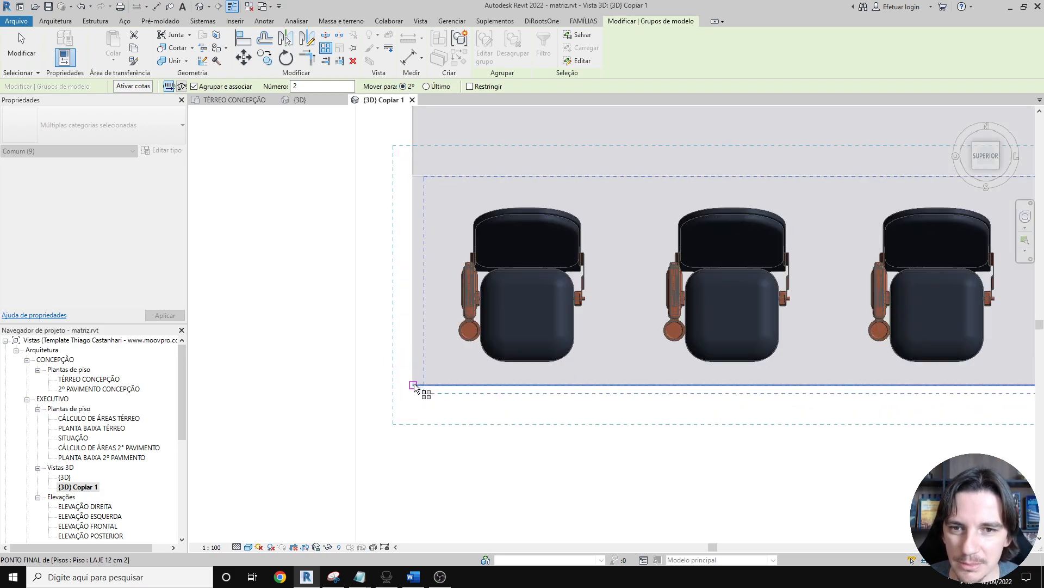
pyautogui.click(413, 386)
pyautogui.click(413, 176)
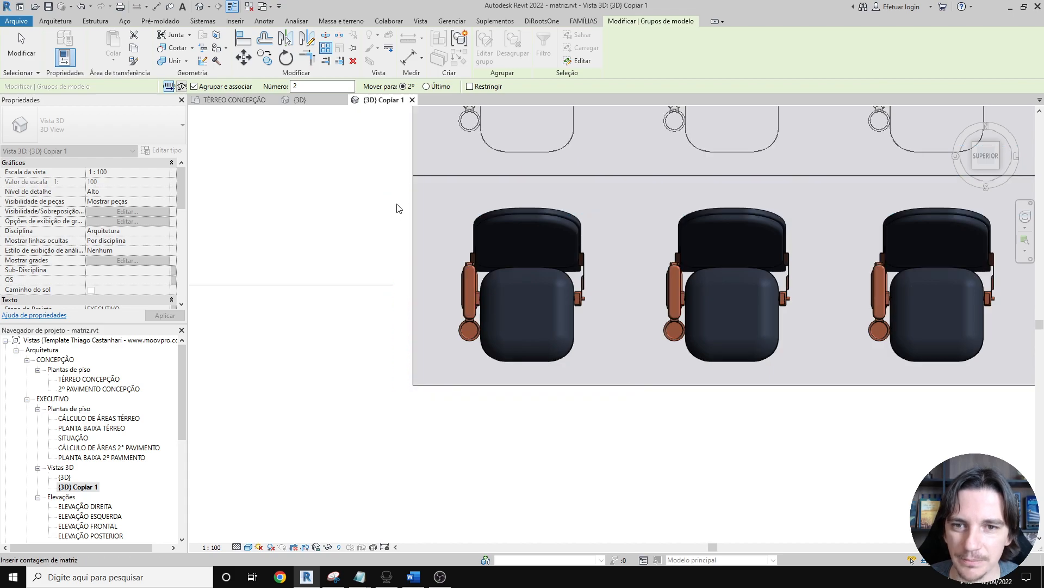
pyautogui.write('4')
pyautogui.press('Return')
pyautogui.scroll(-8, 364, 256)
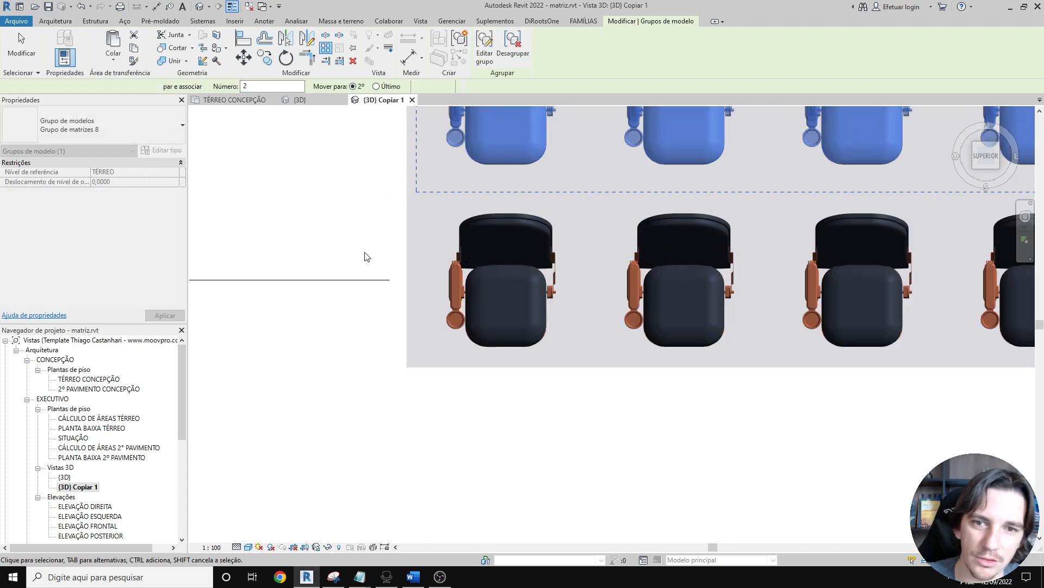
pyautogui.click(396, 334)
pyautogui.keyDown('shift'); pyautogui.moveTo(445, 387); pyautogui.dragTo(541, 87, button='middle'); pyautogui.keyUp('shift')
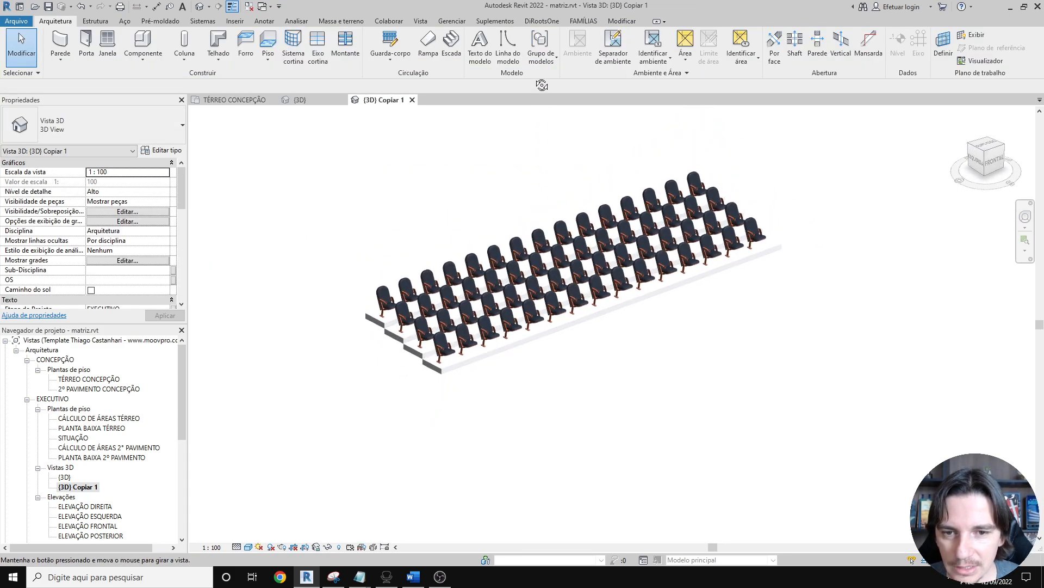
pyautogui.scroll(3, 307, 309)
pyautogui.scroll(2, 460, 380)
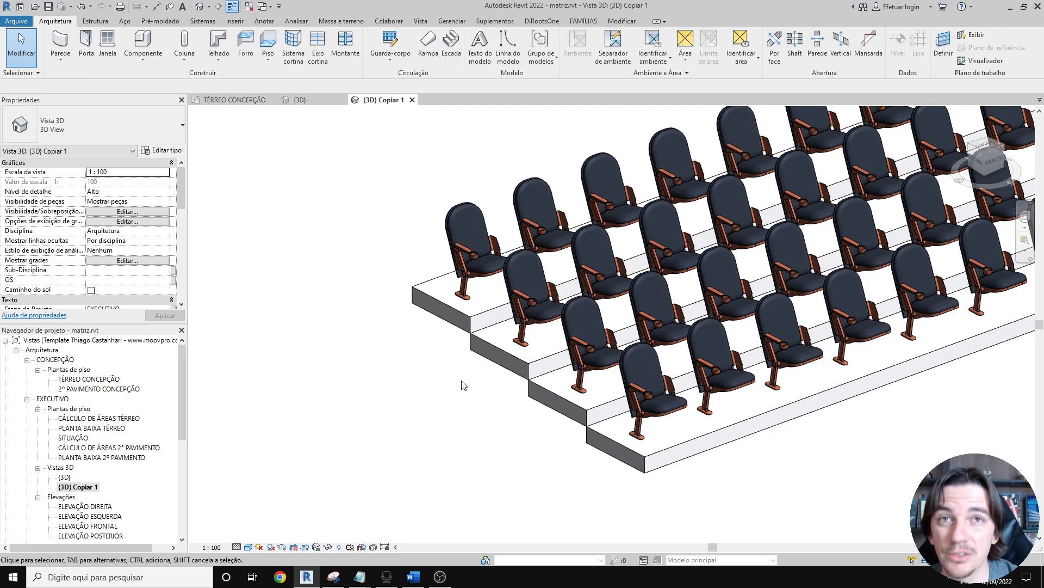
pyautogui.scroll(-3, 427, 393)
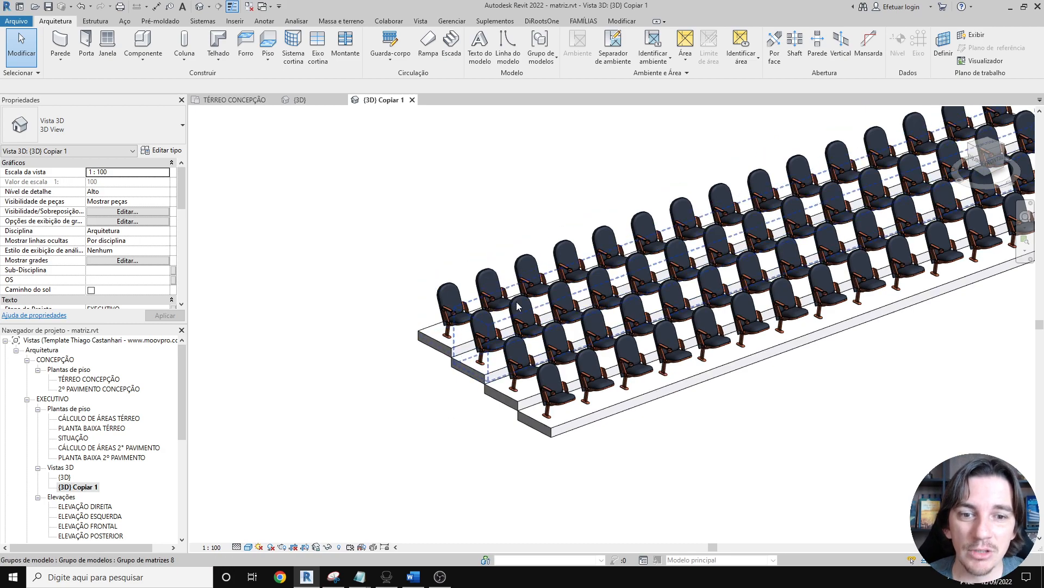
# - Switch to the {3D} view and select all the chair groups in the curved row on the lowest curved step
pyautogui.click(300, 101)
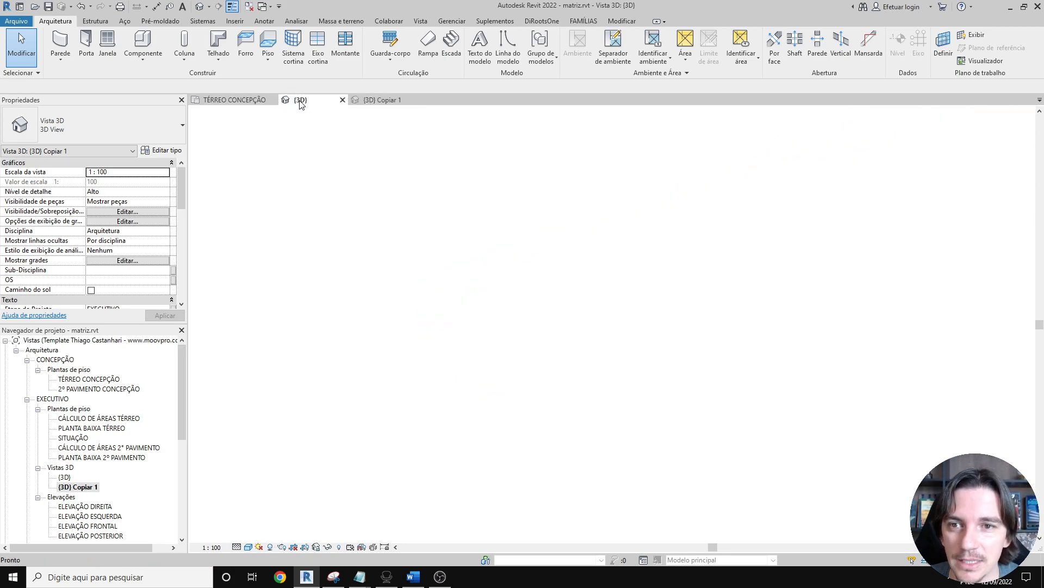
pyautogui.scroll(4, 517, 198)
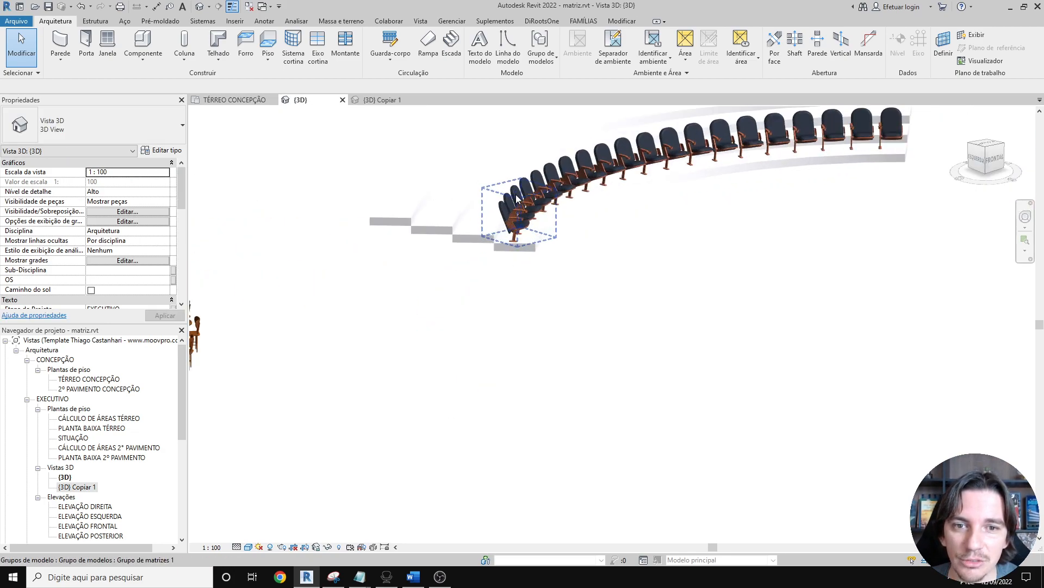
pyautogui.scroll(3, 533, 242)
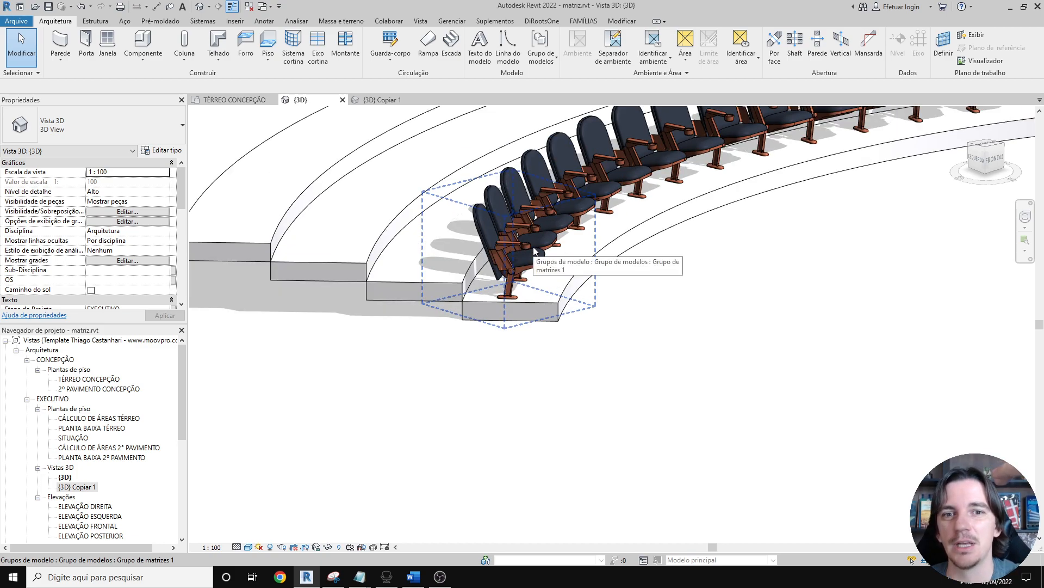
pyautogui.click(534, 250)
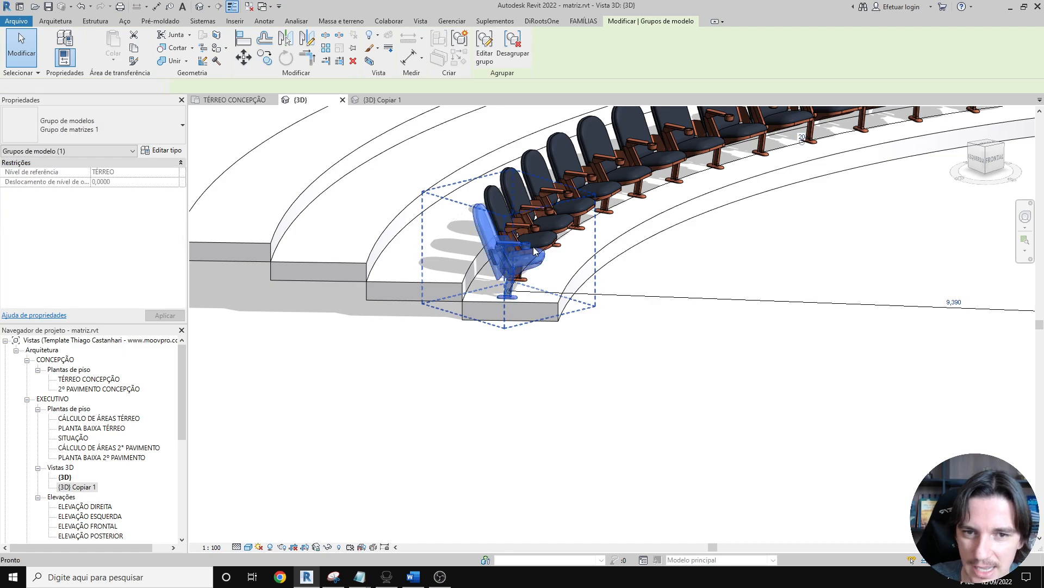
pyautogui.scroll(-5, 544, 256)
pyautogui.keyDown('shift'); pyautogui.moveTo(601, 333); pyautogui.dragTo(574, 373, button='middle'); pyautogui.keyUp('shift')
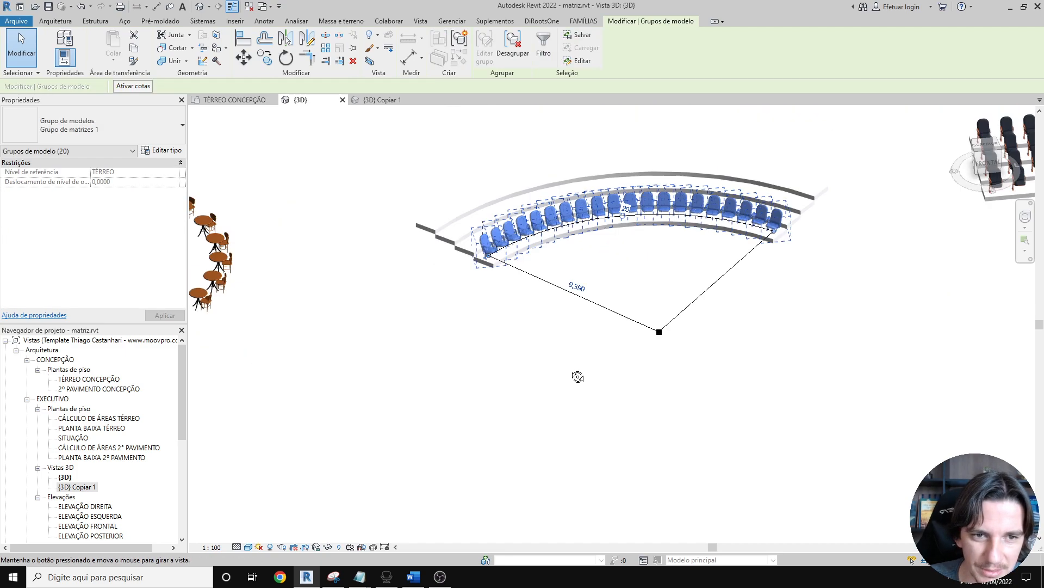
# - Try to array the curved chair row linearly into 4 rows, using Move To 2nd and the lowest step's front and rear left corners as spacing
pyautogui.click(985, 155)
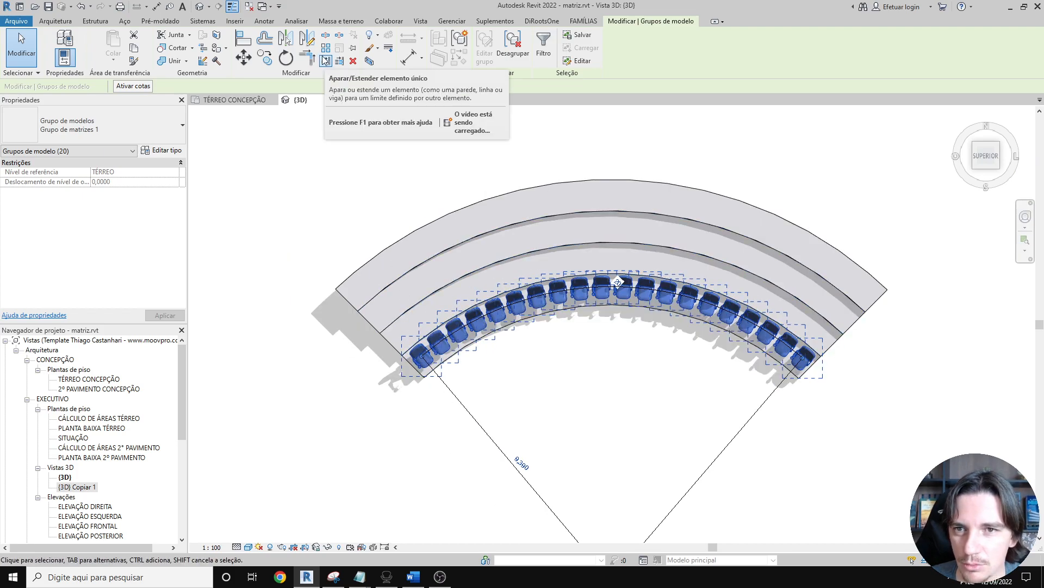
pyautogui.press('a')
pyautogui.press('r')
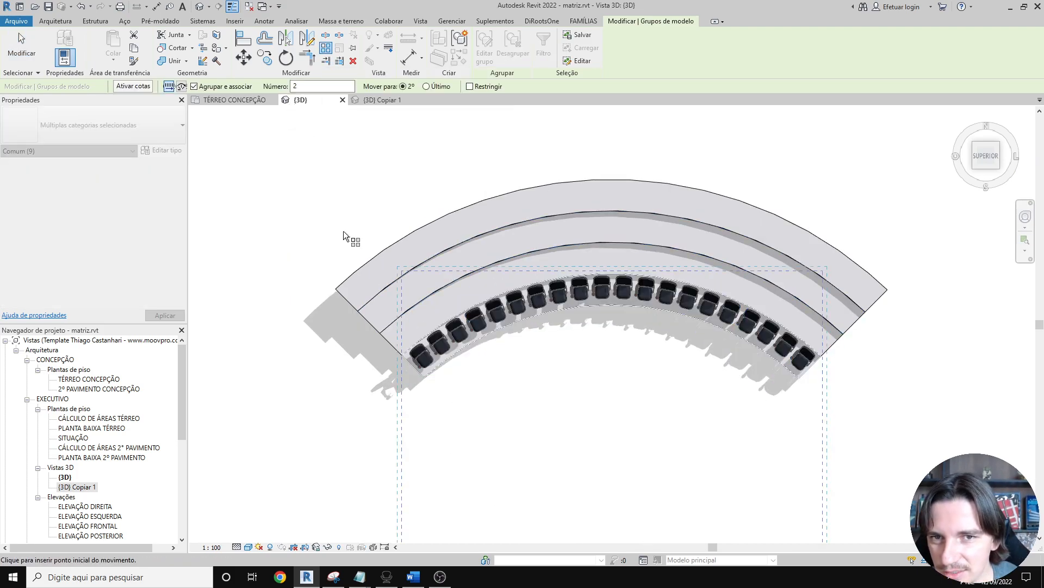
pyautogui.scroll(3, 422, 381)
pyautogui.scroll(4, 470, 462)
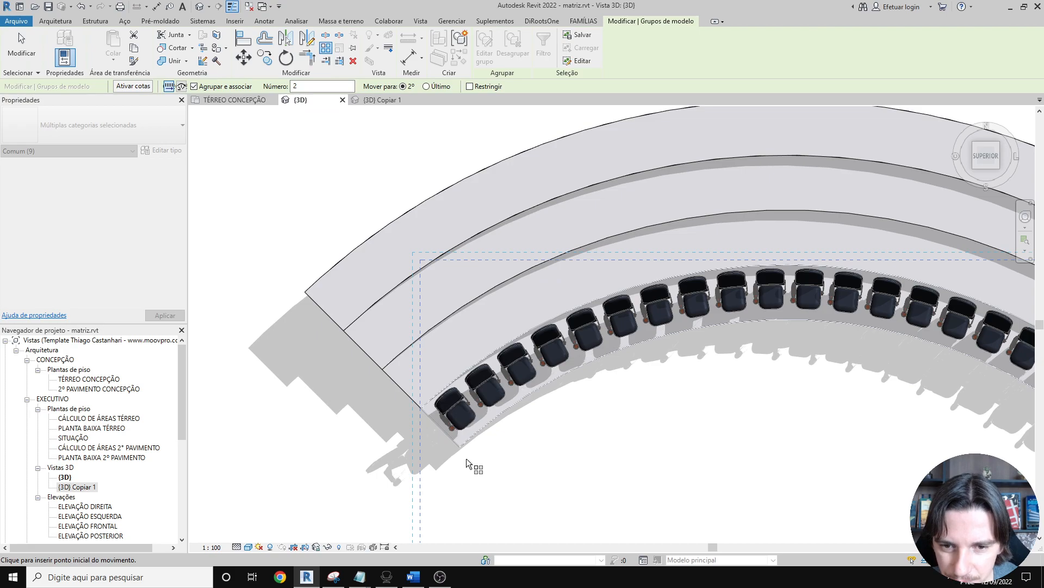
pyautogui.click(455, 438)
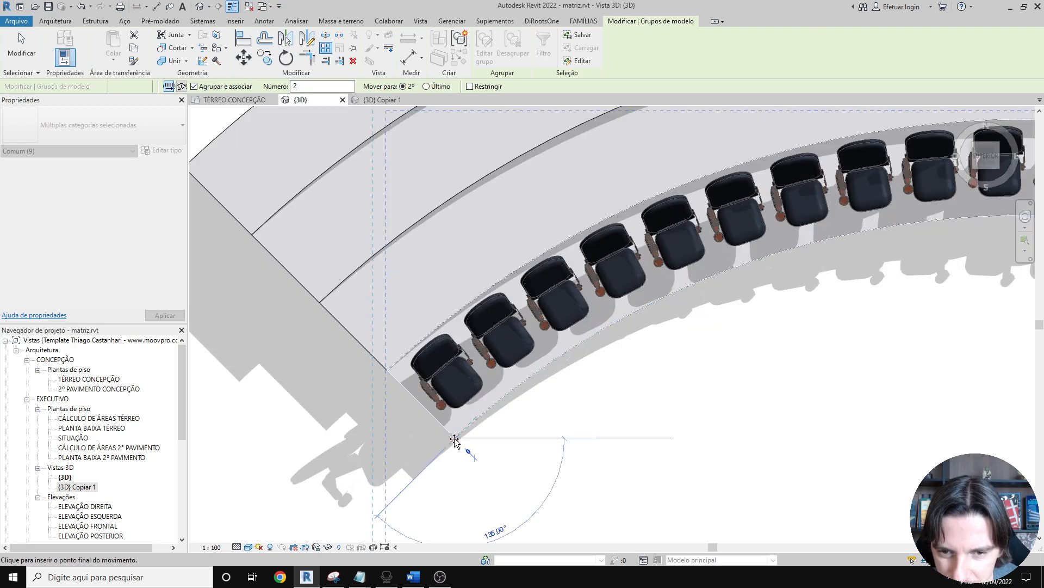
pyautogui.click(389, 371)
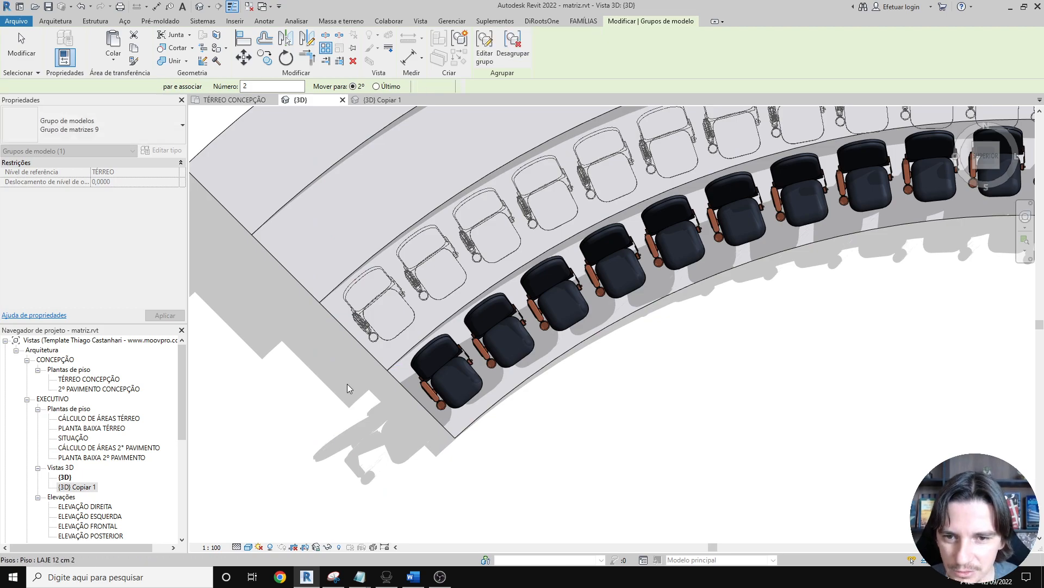
pyautogui.write('4')
pyautogui.press('Return')
# - Check how the arrayed chair rows fit both ends of the curved steps, and undo the linear array
pyautogui.scroll(-3, 402, 405)
pyautogui.scroll(-3, 410, 411)
pyautogui.keyDown('shift'); pyautogui.moveTo(521, 432); pyautogui.dragTo(400, 438, button='middle'); pyautogui.keyUp('shift')
pyautogui.scroll(5, 399, 440)
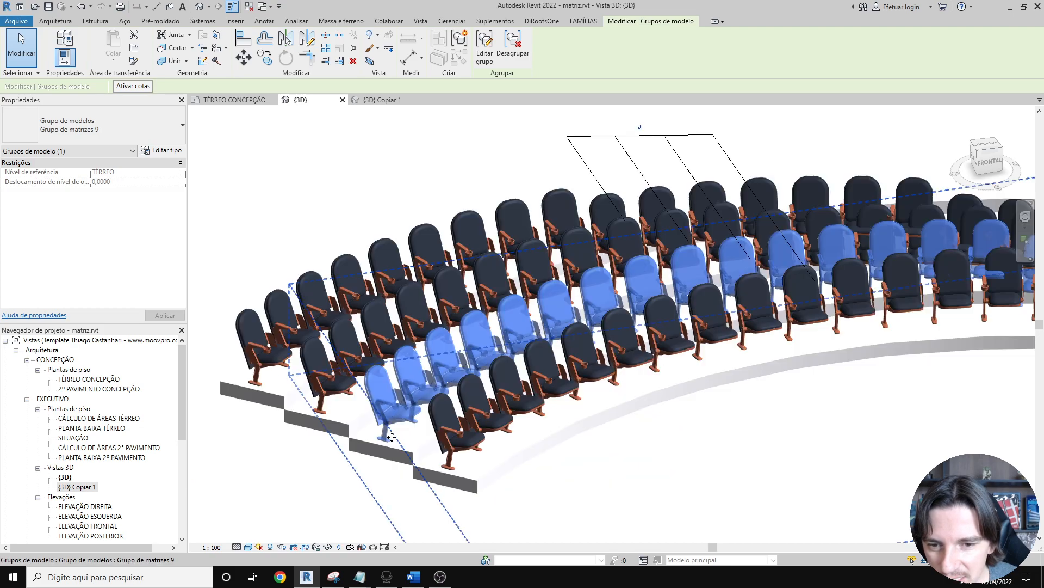
pyautogui.scroll(-5, 295, 413)
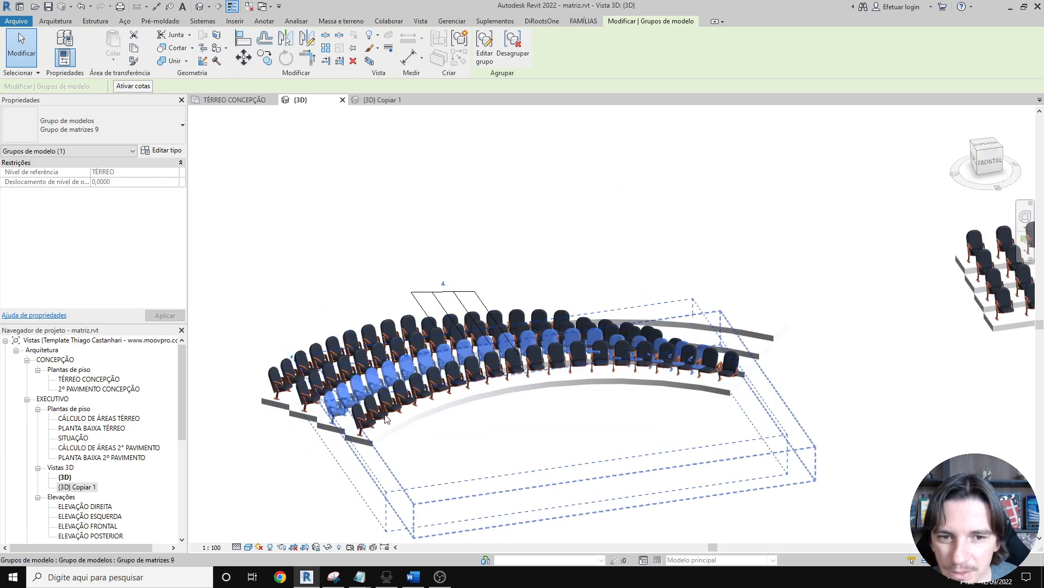
pyautogui.keyDown('shift'); pyautogui.moveTo(705, 247); pyautogui.dragTo(637, 447, button='middle'); pyautogui.keyUp('shift')
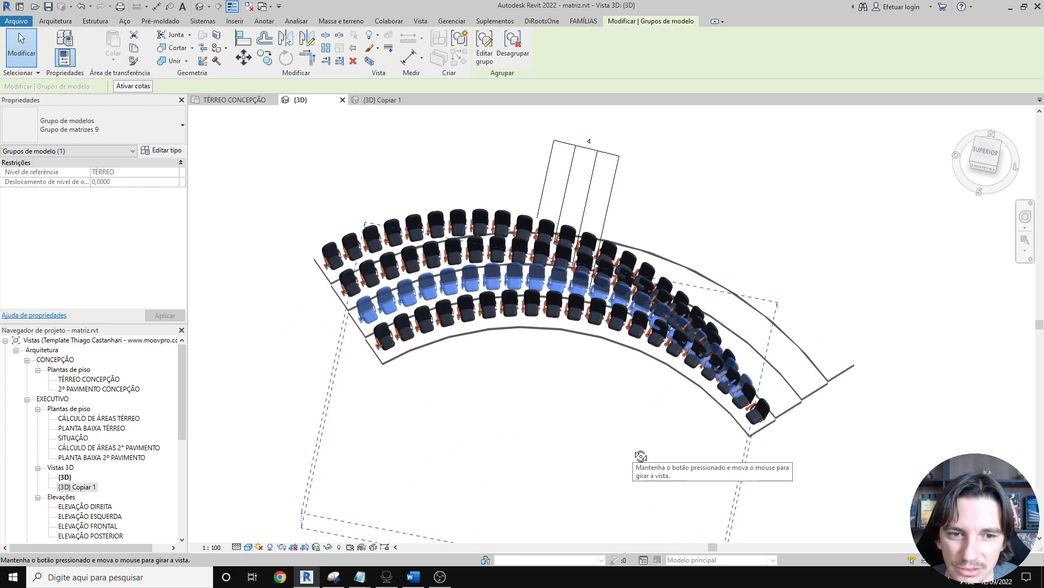
pyautogui.keyDown('shift'); pyautogui.moveTo(589, 409); pyautogui.dragTo(581, 412, button='middle'); pyautogui.keyUp('shift')
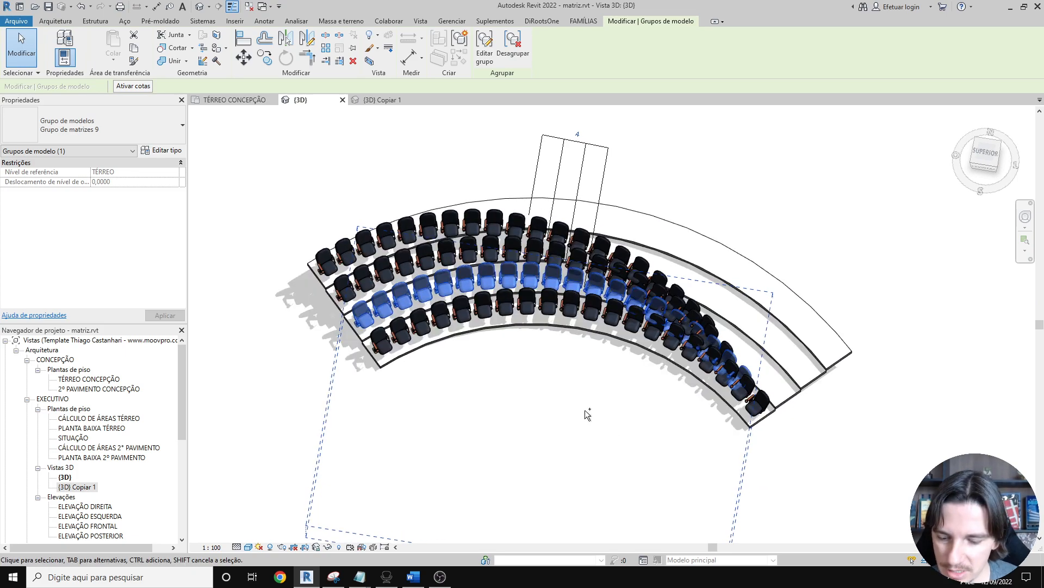
pyautogui.hotkey('ctrl', 'z')
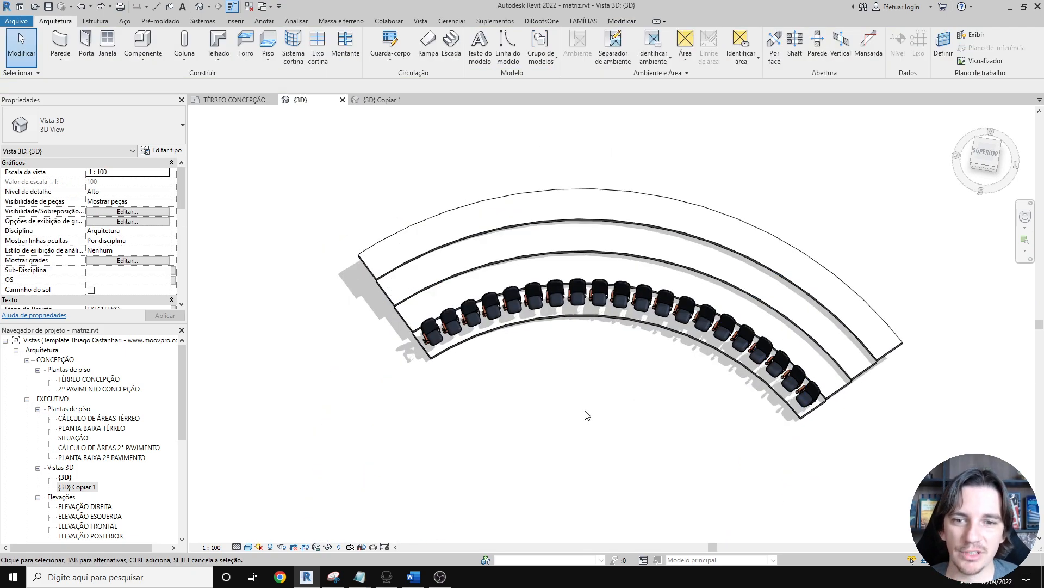
pyautogui.click(400, 315)
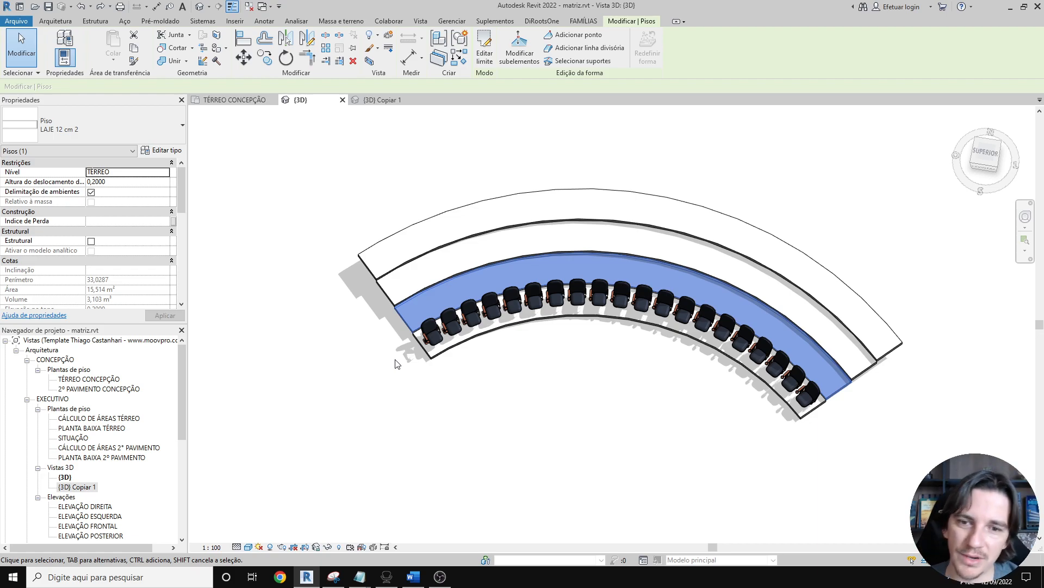
pyautogui.click(446, 374)
pyautogui.keyDown('shift'); pyautogui.moveTo(494, 391); pyautogui.dragTo(540, 162, button='middle'); pyautogui.keyUp('shift')
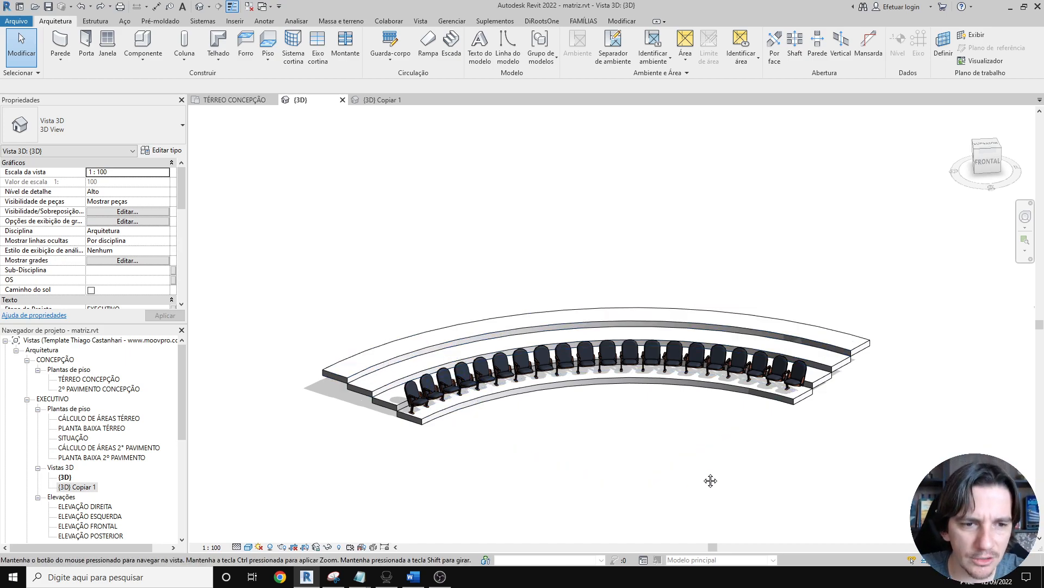
pyautogui.moveTo(837, 474); pyautogui.dragTo(602, 455, button='middle')
pyautogui.moveTo(571, 369); pyautogui.dragTo(825, 332, button='middle')
pyautogui.scroll(-1, 687, 362)
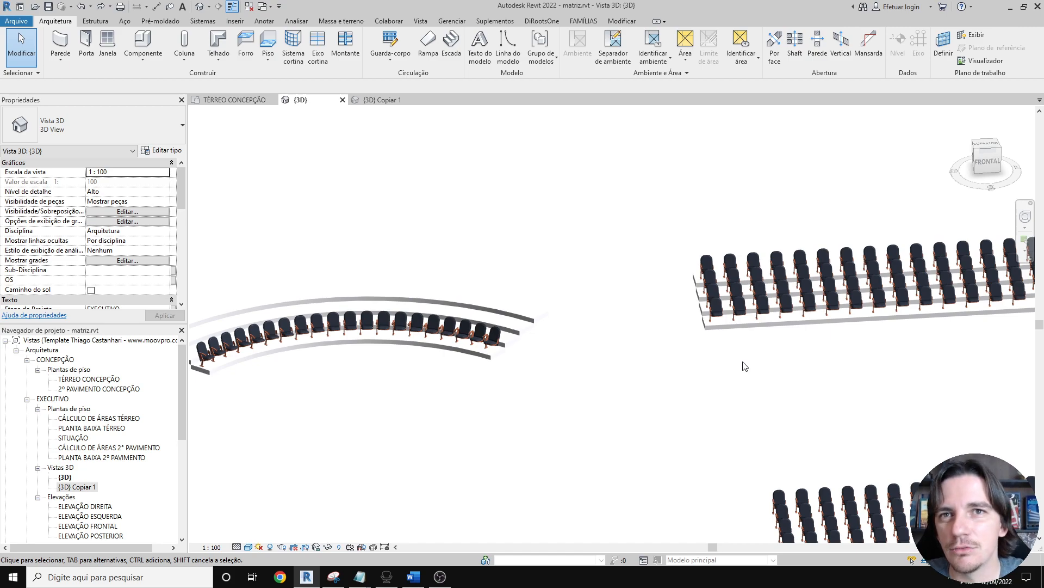